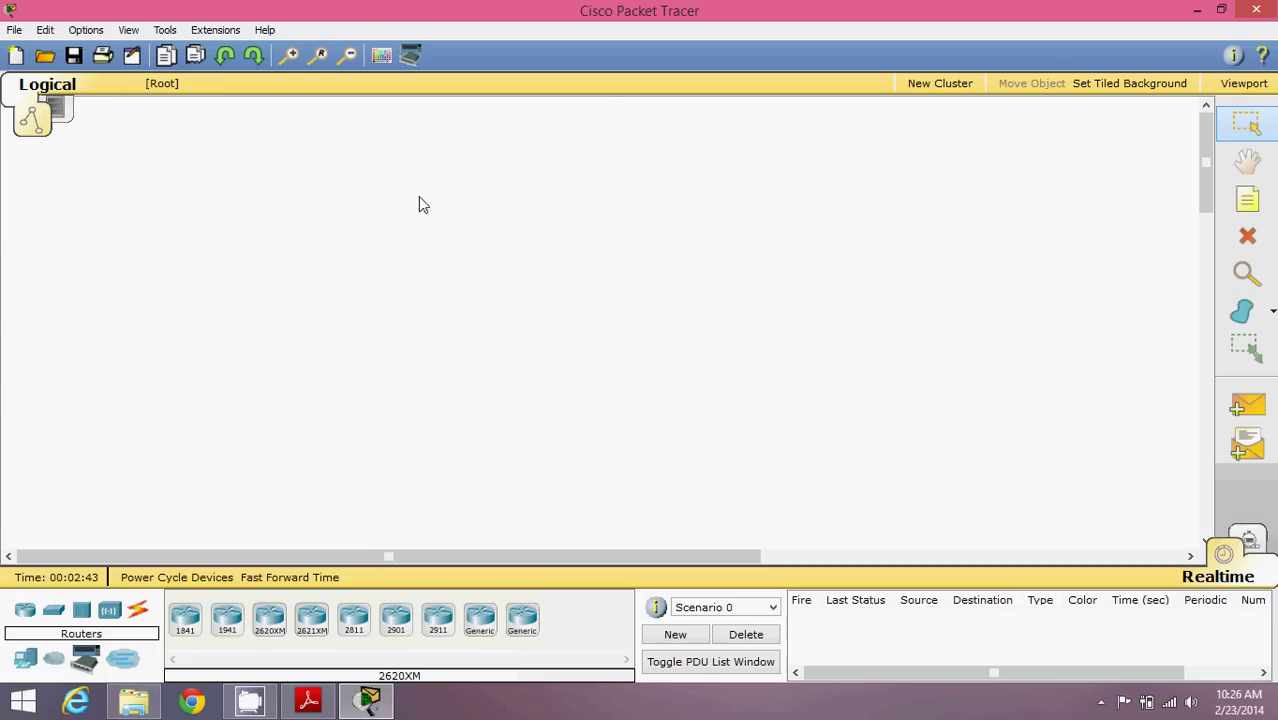
Switch to the syllabus PDF, review the list of networking practicals, and return to Cisco Packet Tracer.
click(312, 703)
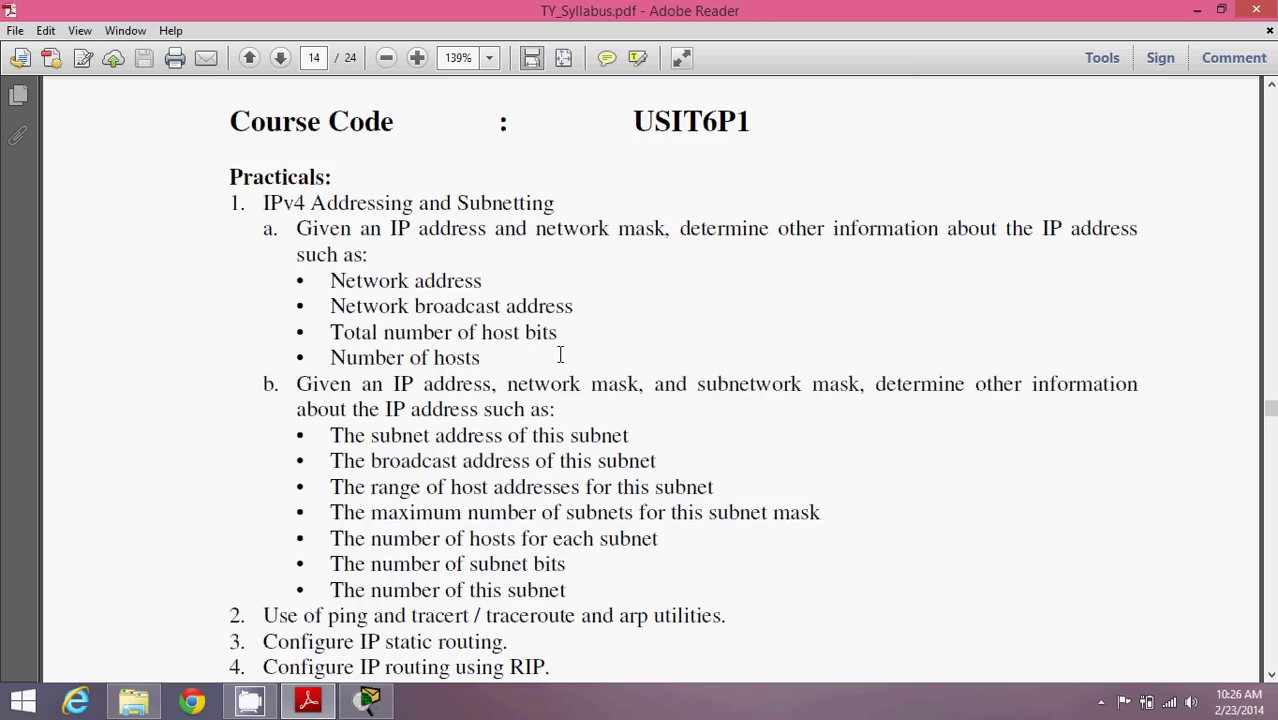
scroll(560, 355, down, 4)
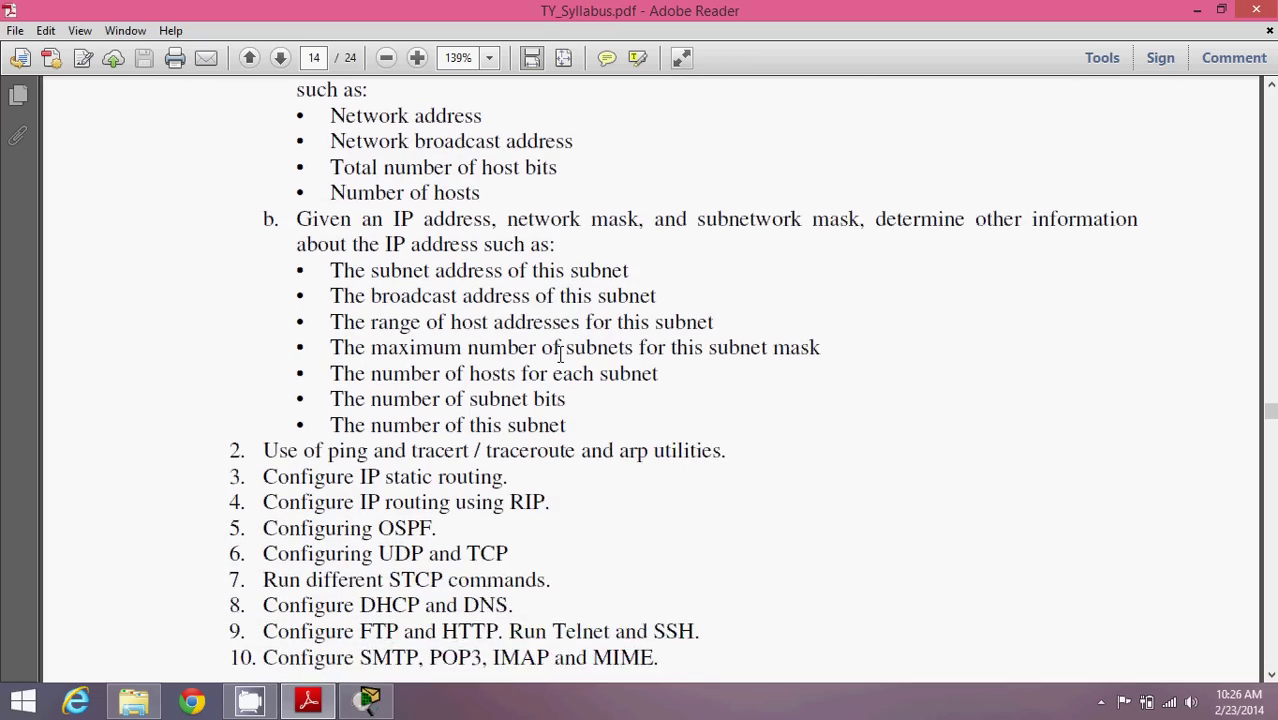
scroll(560, 355, down, 2)
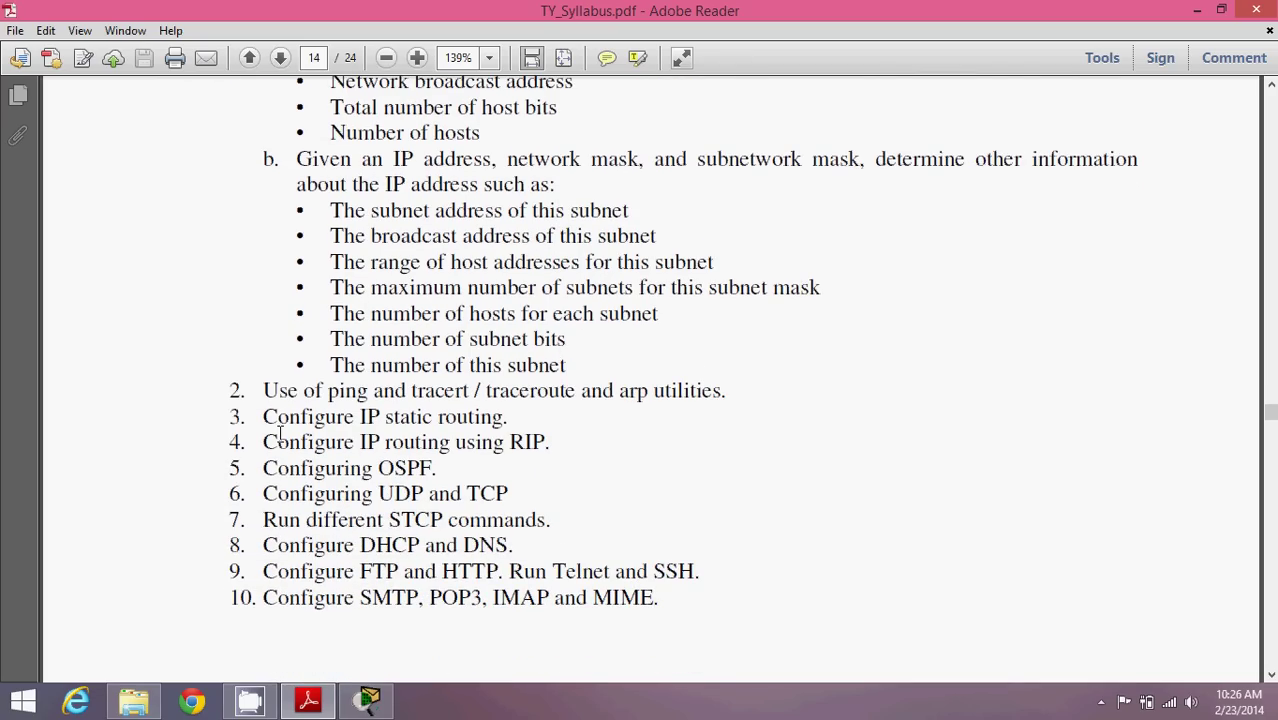
drag(264, 416, 708, 593)
click(698, 612)
click(367, 700)
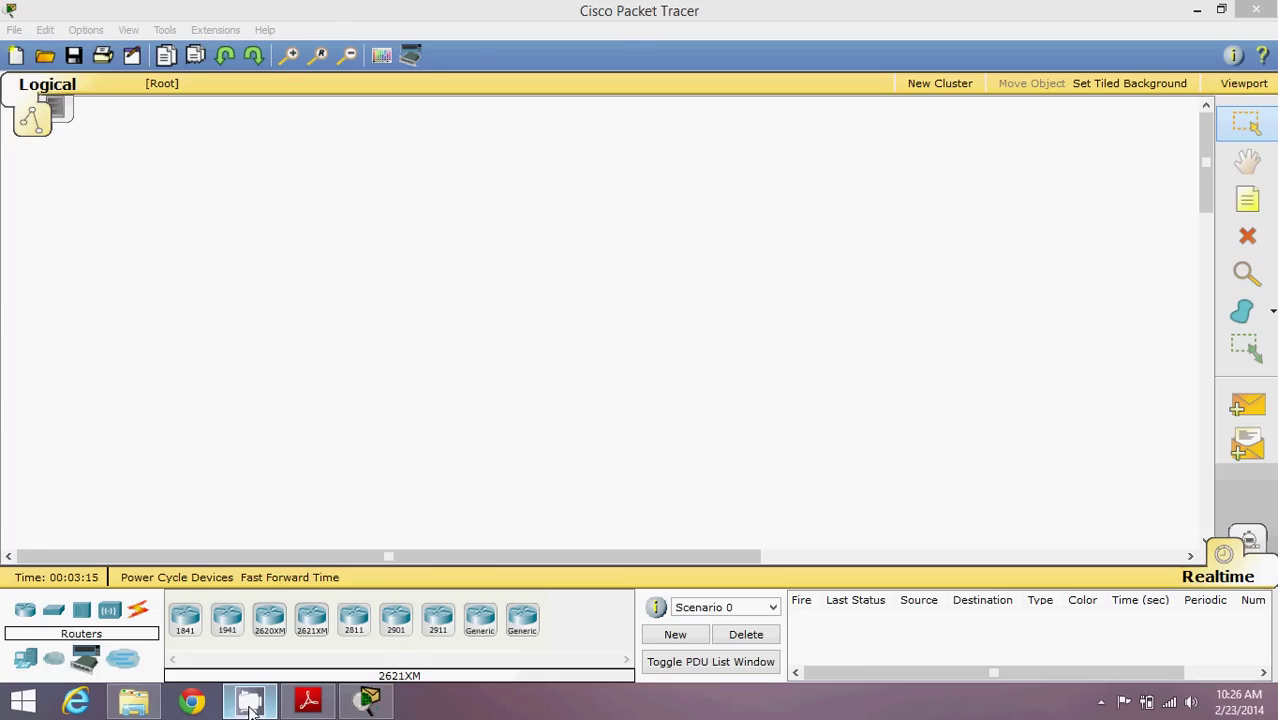
click(544, 370)
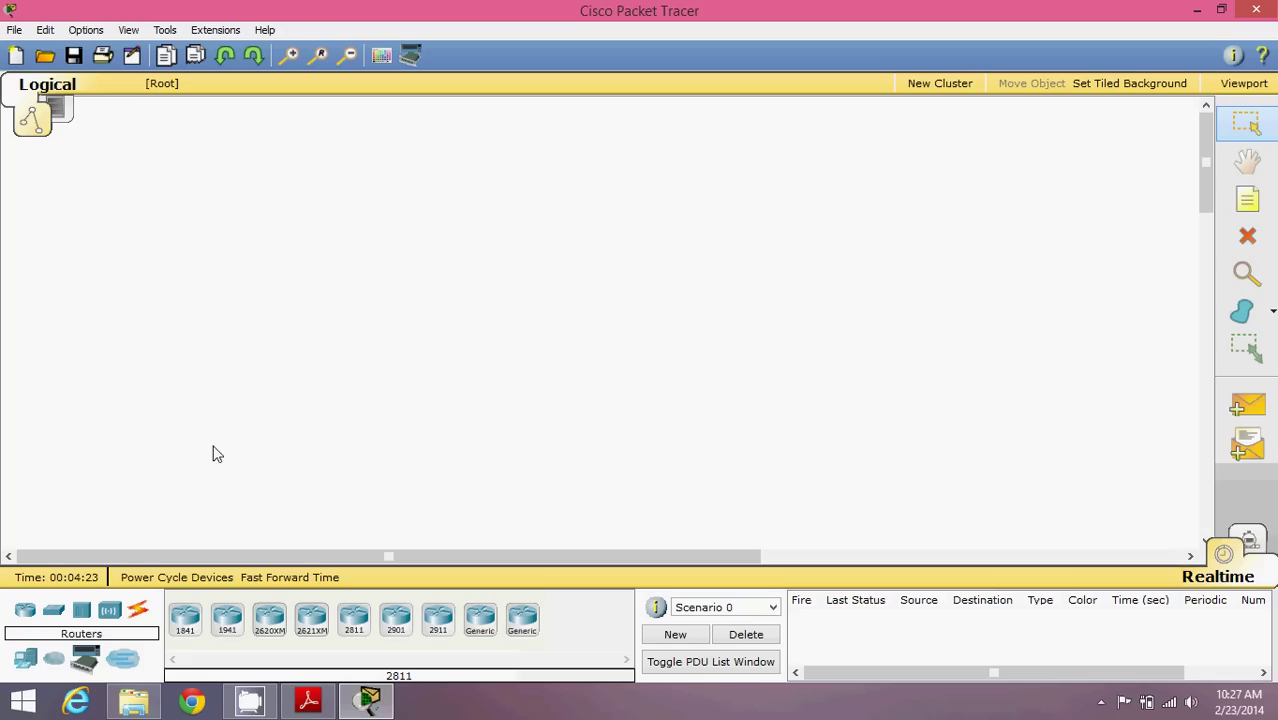
Display the available end devices and check the program's version information.
click(25, 661)
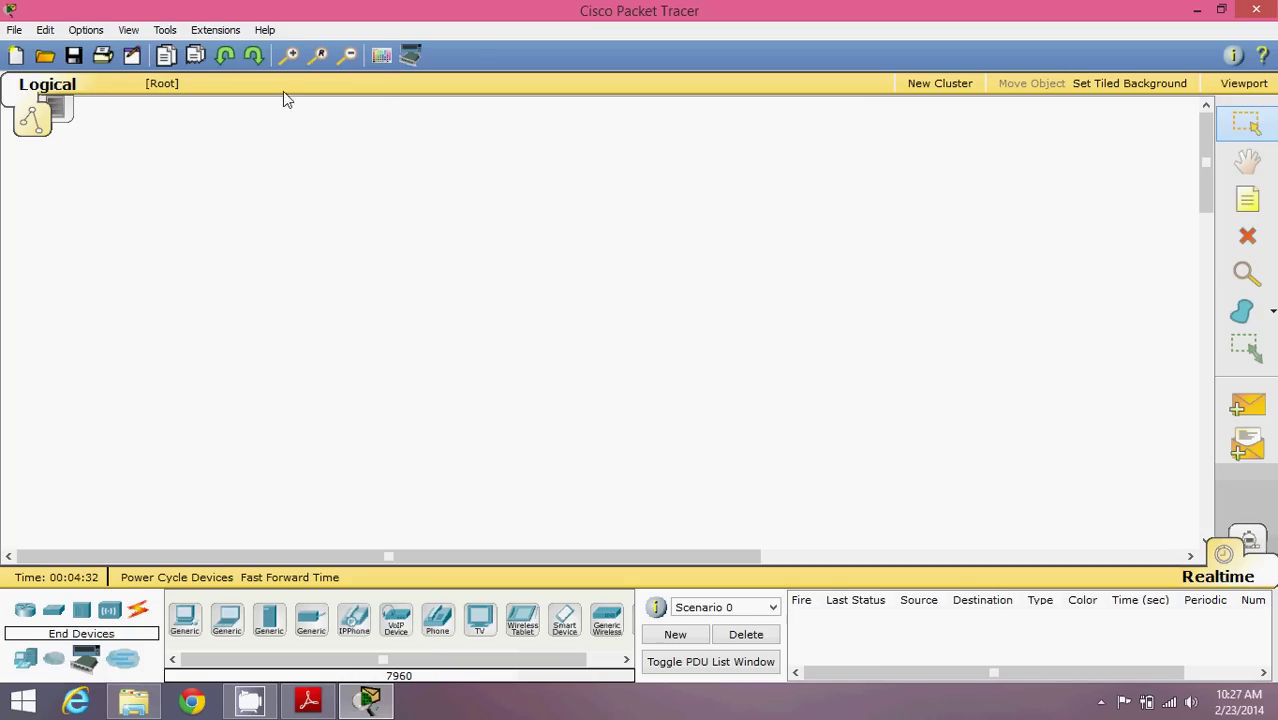
click(263, 35)
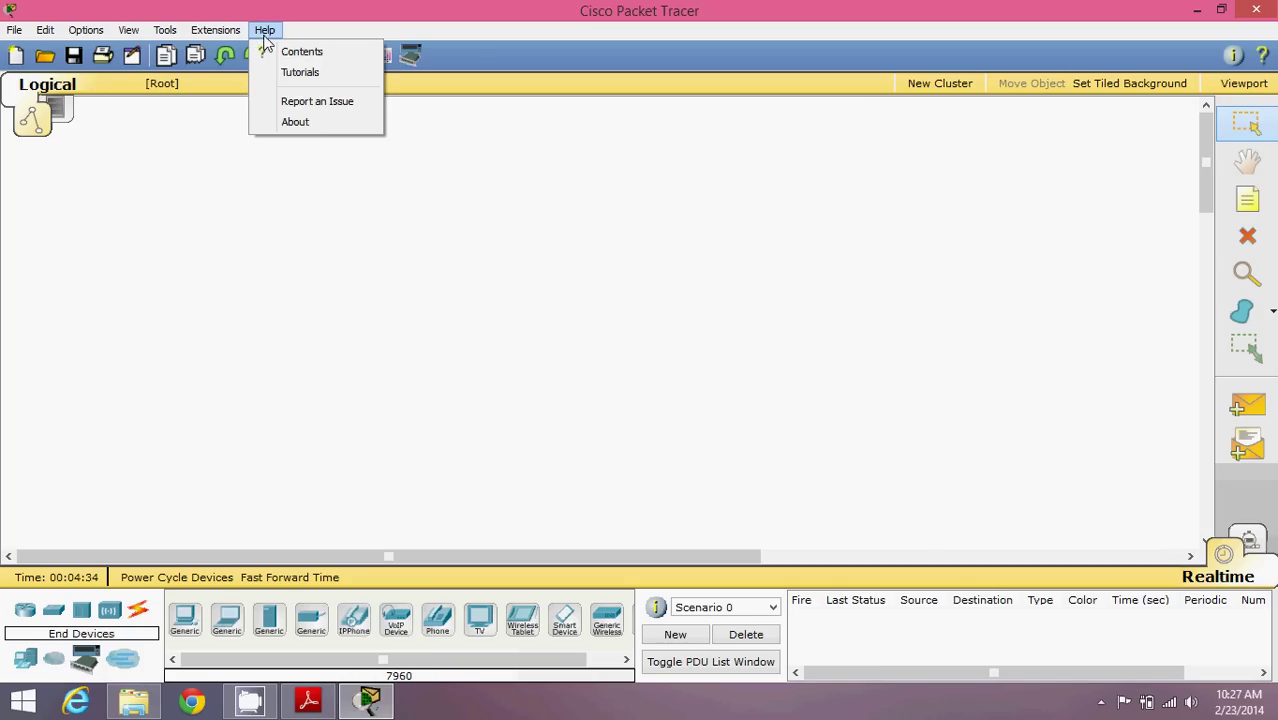
click(313, 124)
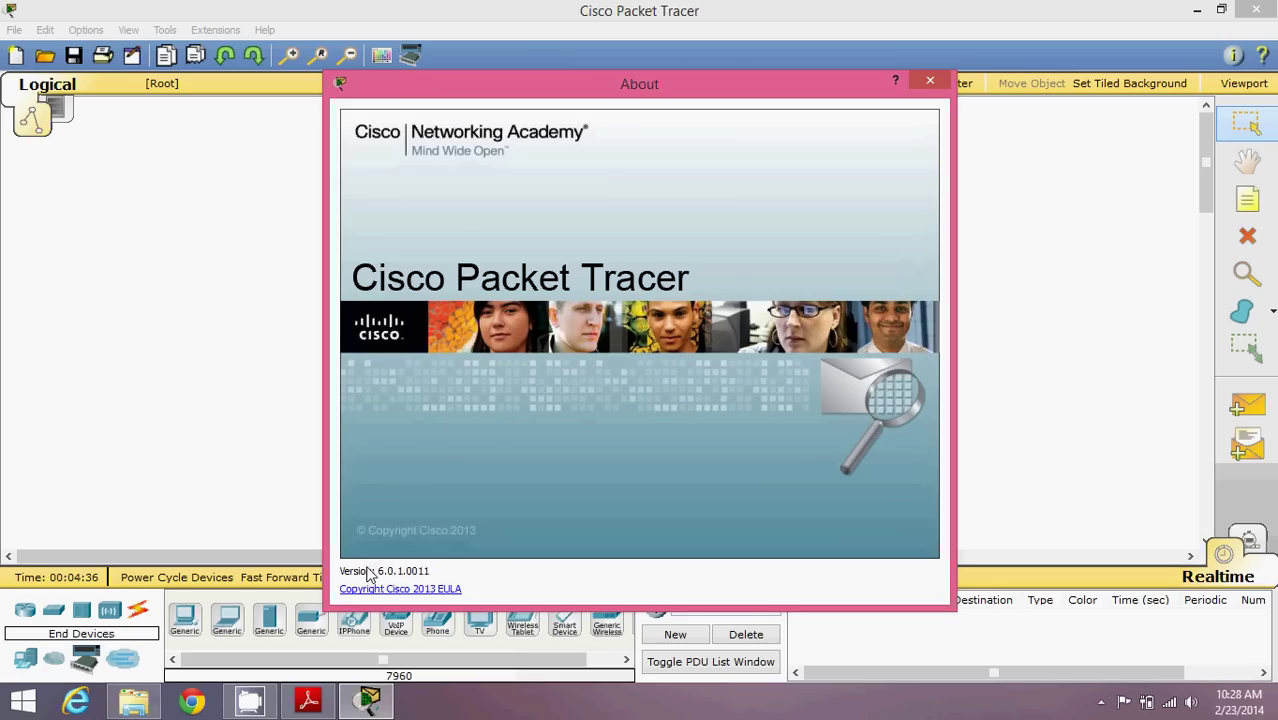
click(930, 80)
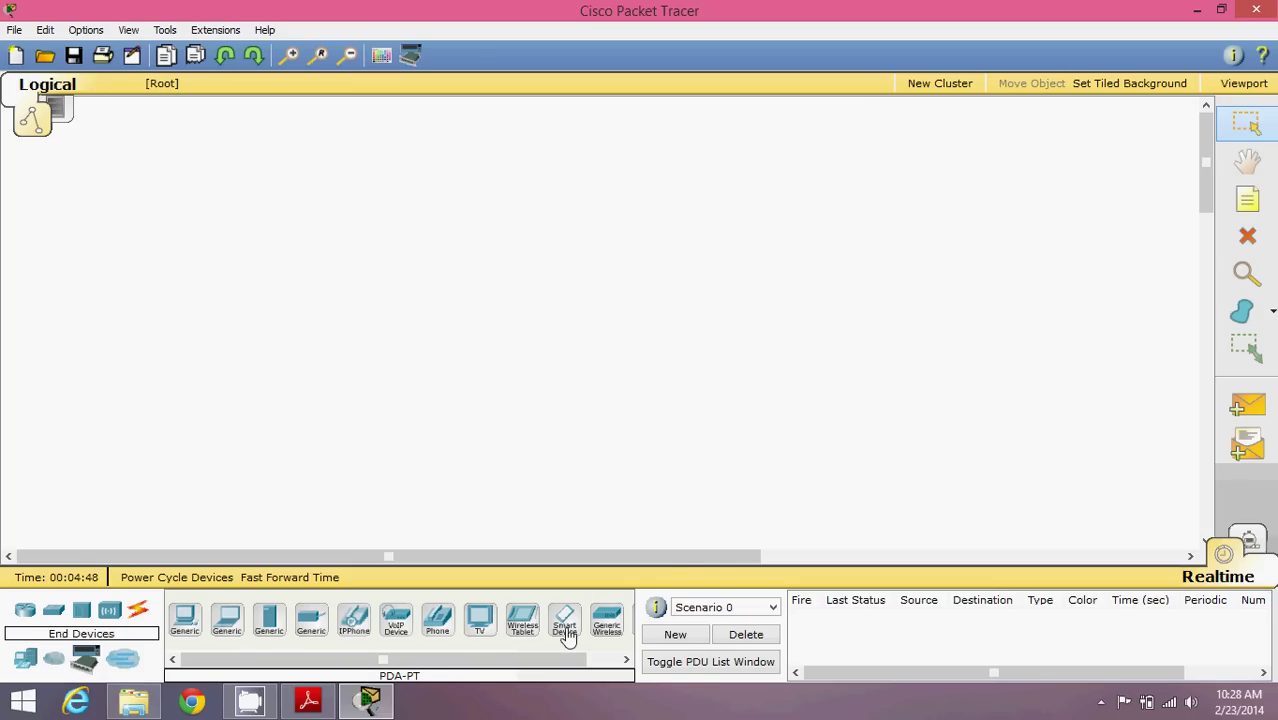
Place two generic PCs side by side in the logical workspace.
click(183, 622)
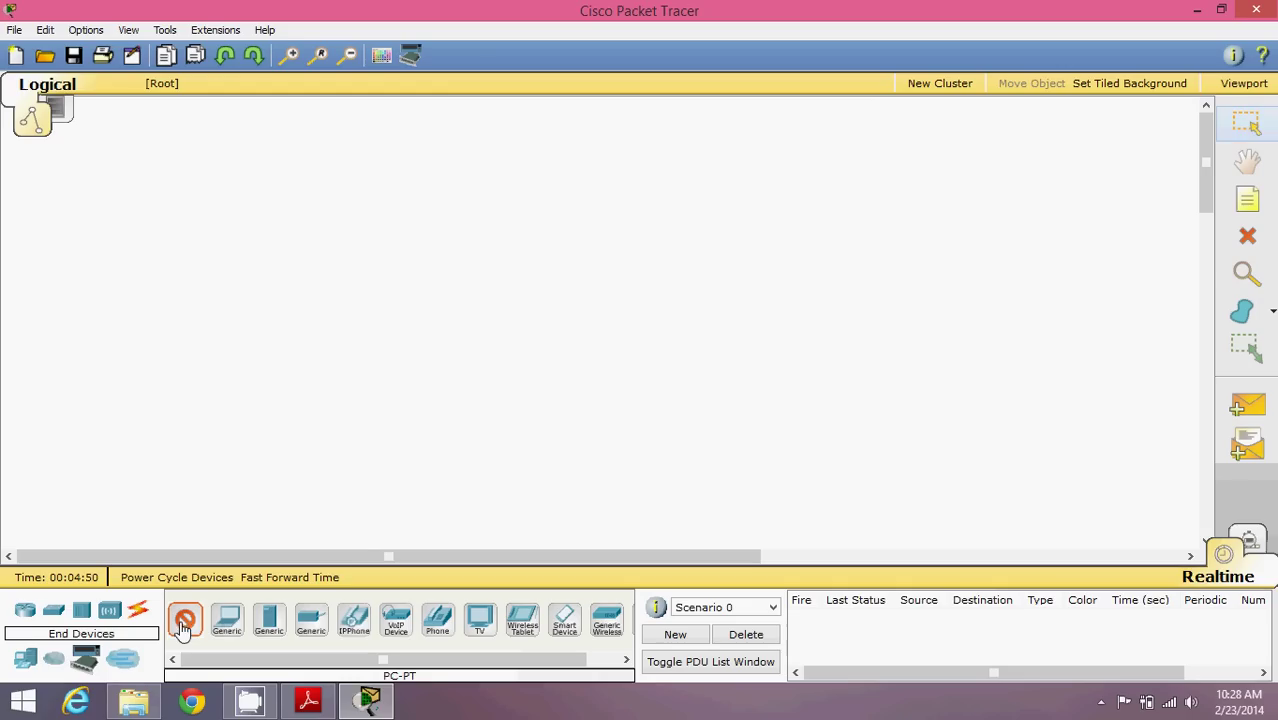
click(378, 374)
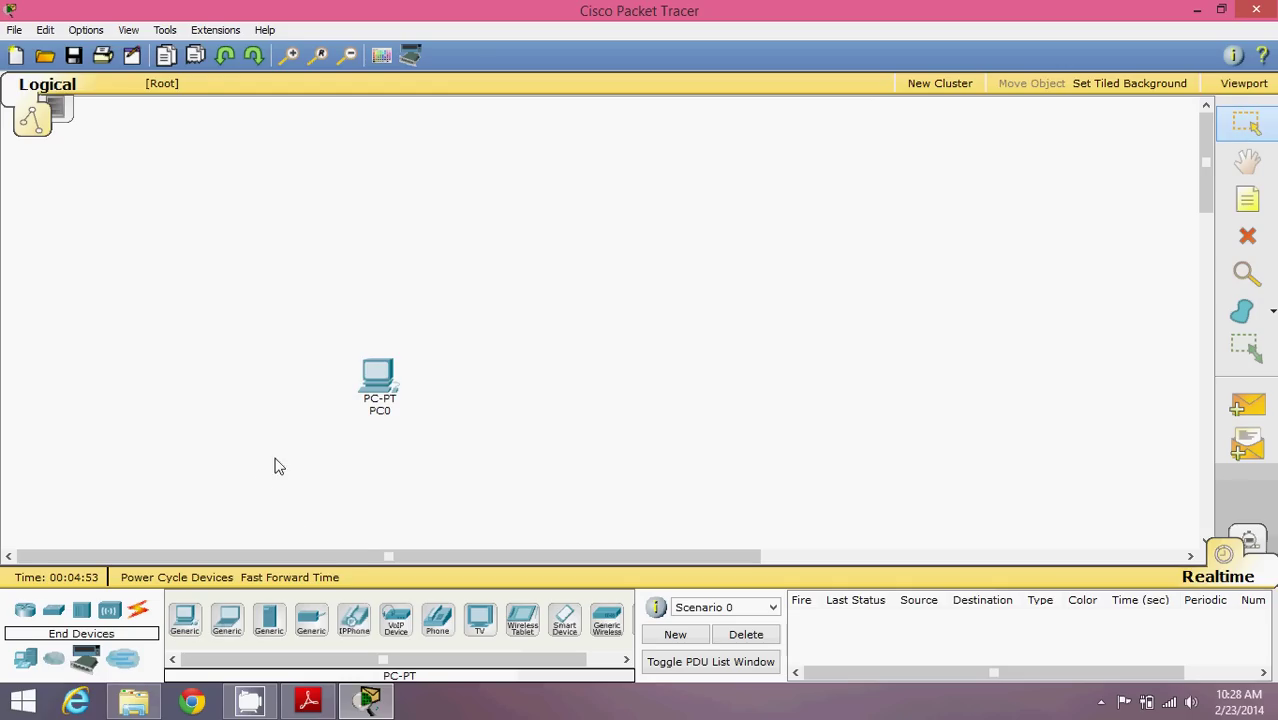
click(184, 618)
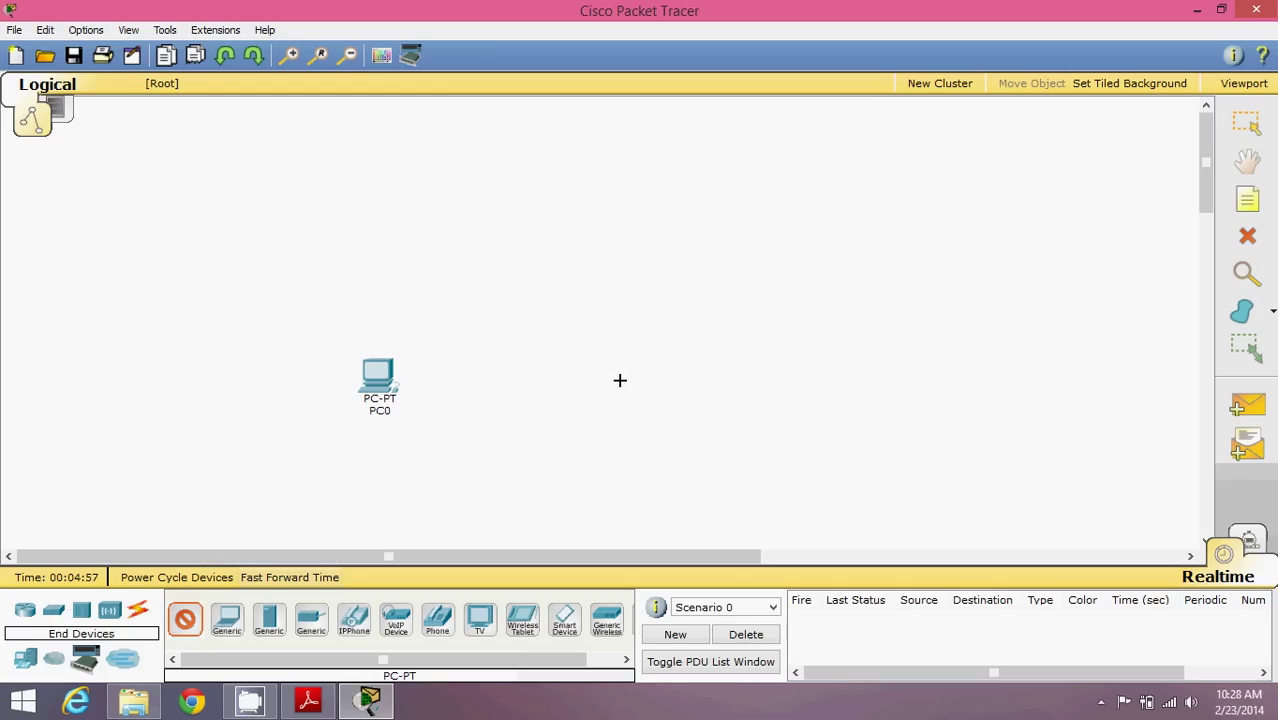
click(614, 379)
drag(609, 383, 587, 378)
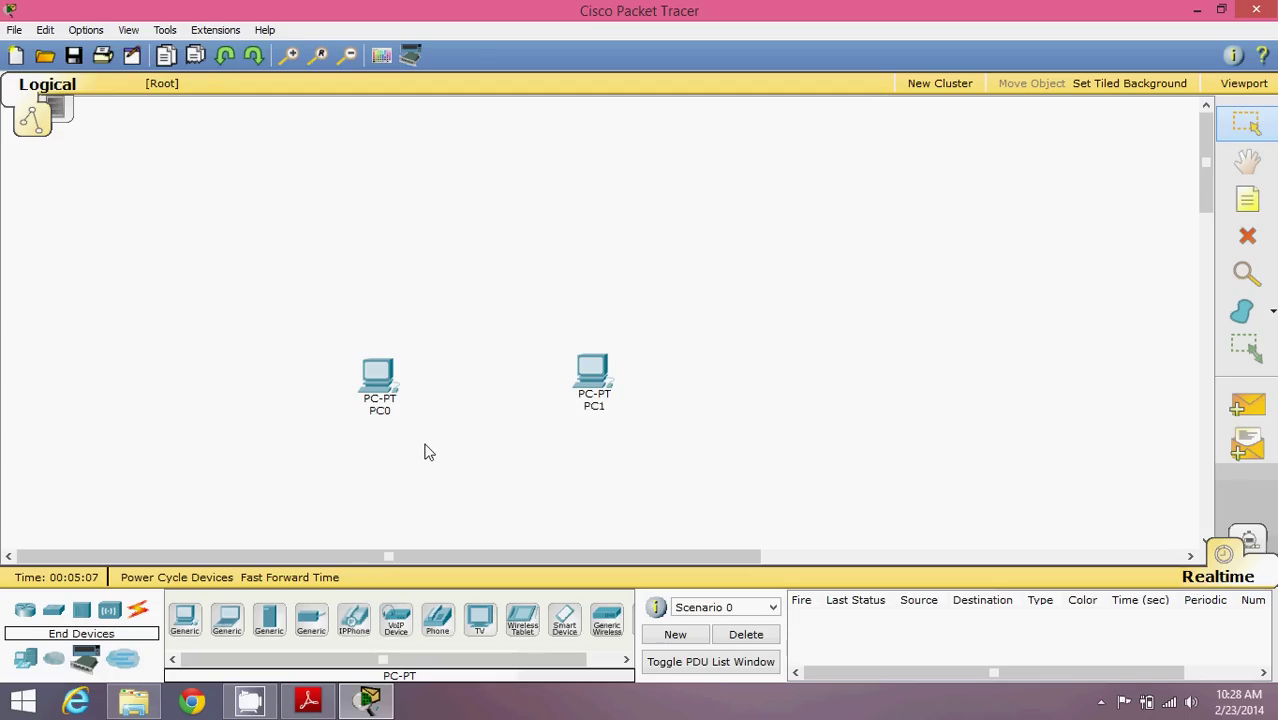
Rename the first PC, PC0, as 192.168.1.2.
click(381, 411)
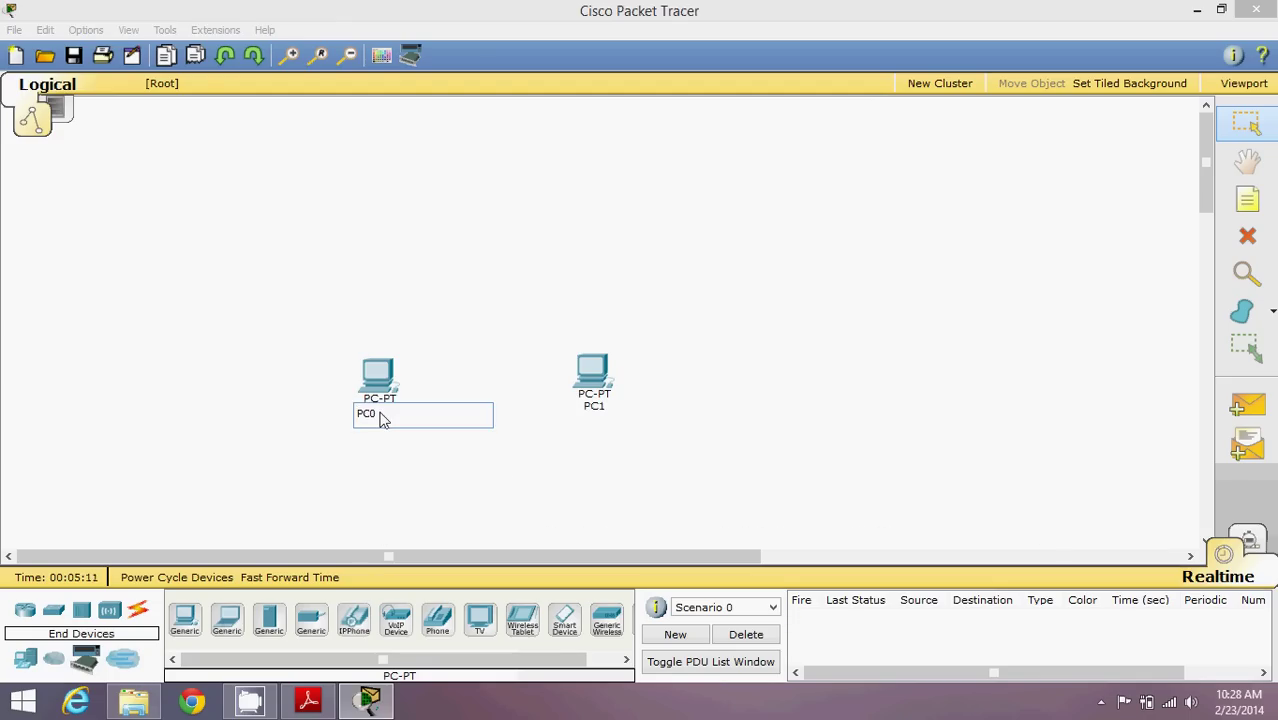
key(Delete)
key(Delete)
key(Delete)
text(192.168.1.2)
click(529, 355)
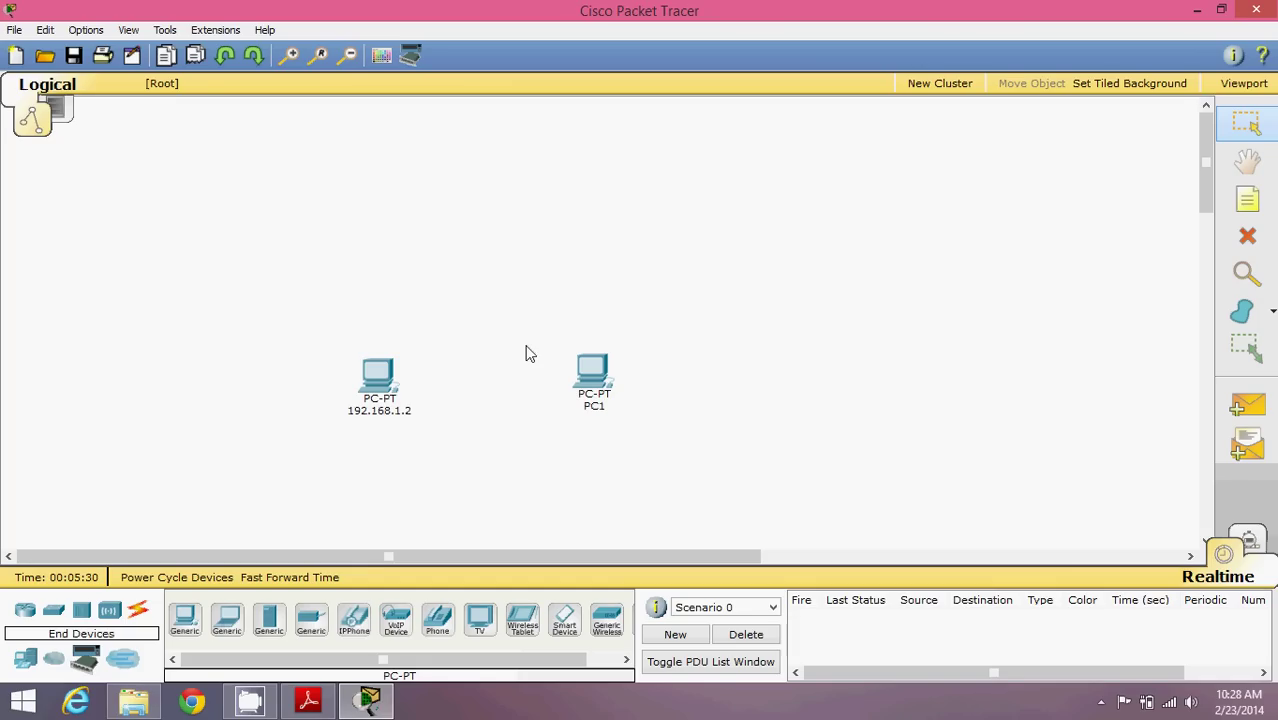
Rename the second PC, PC1, as 192.168.1.3.
click(593, 408)
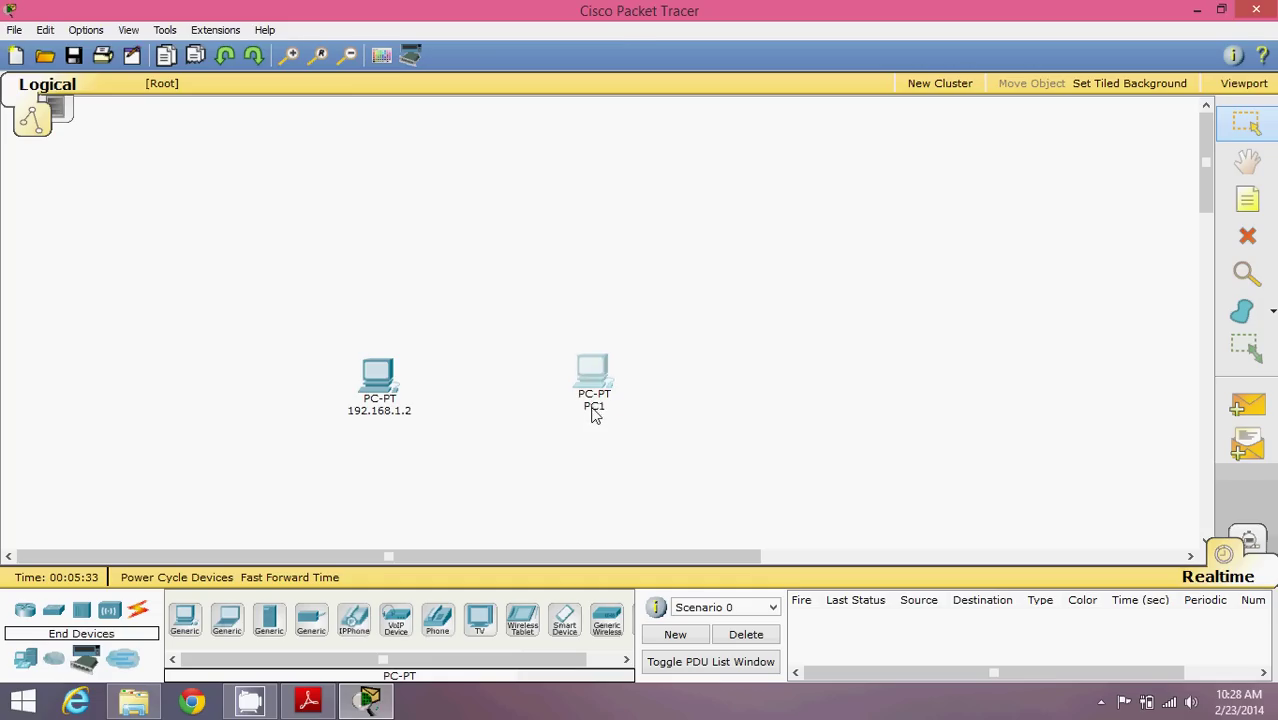
key(BackSpace)
key(BackSpace)
key(BackSpace)
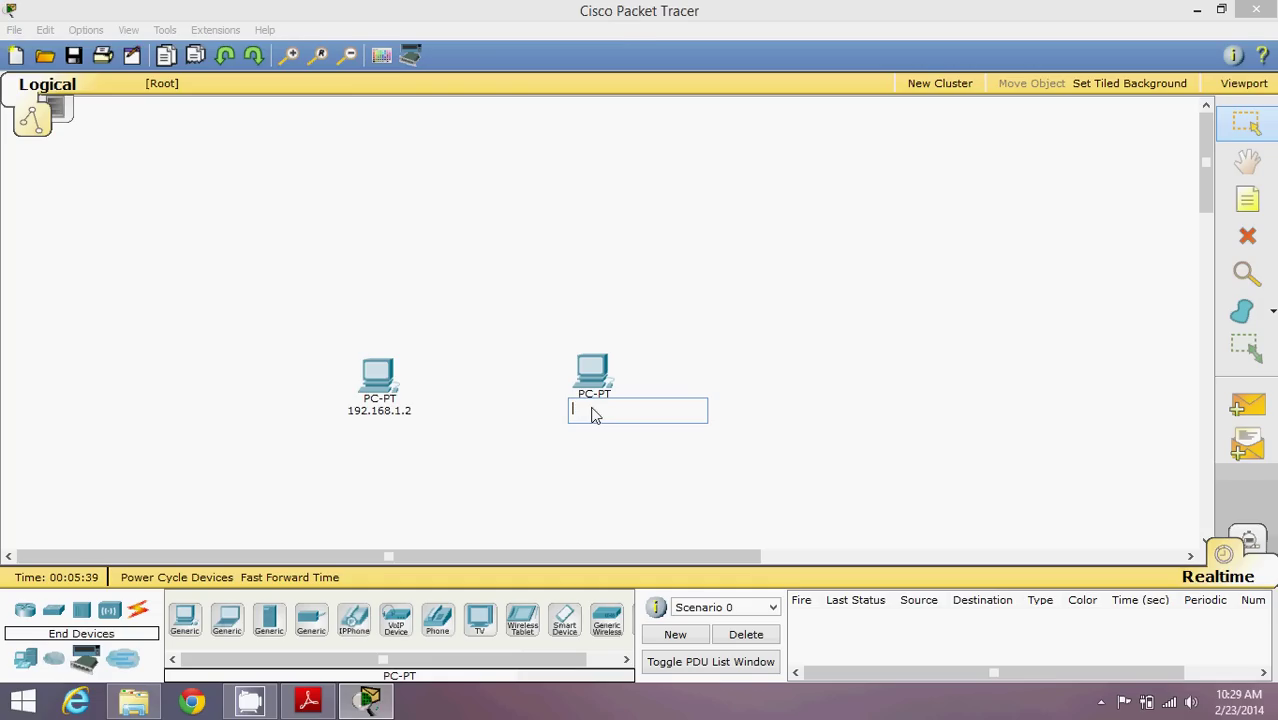
text(192.168.1.3)
click(699, 354)
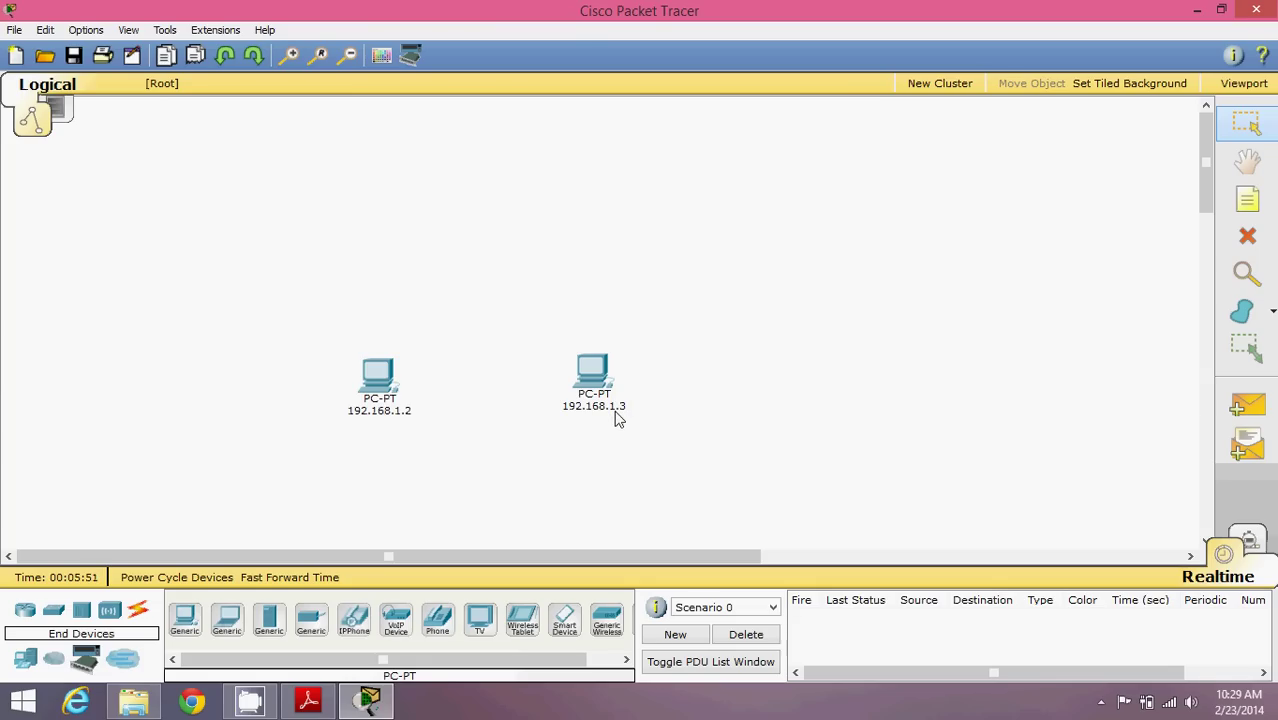
Place a generic Switch-PT above and between the two PCs.
mouse_move(617, 418)
mouse_move(626, 413)
click(54, 612)
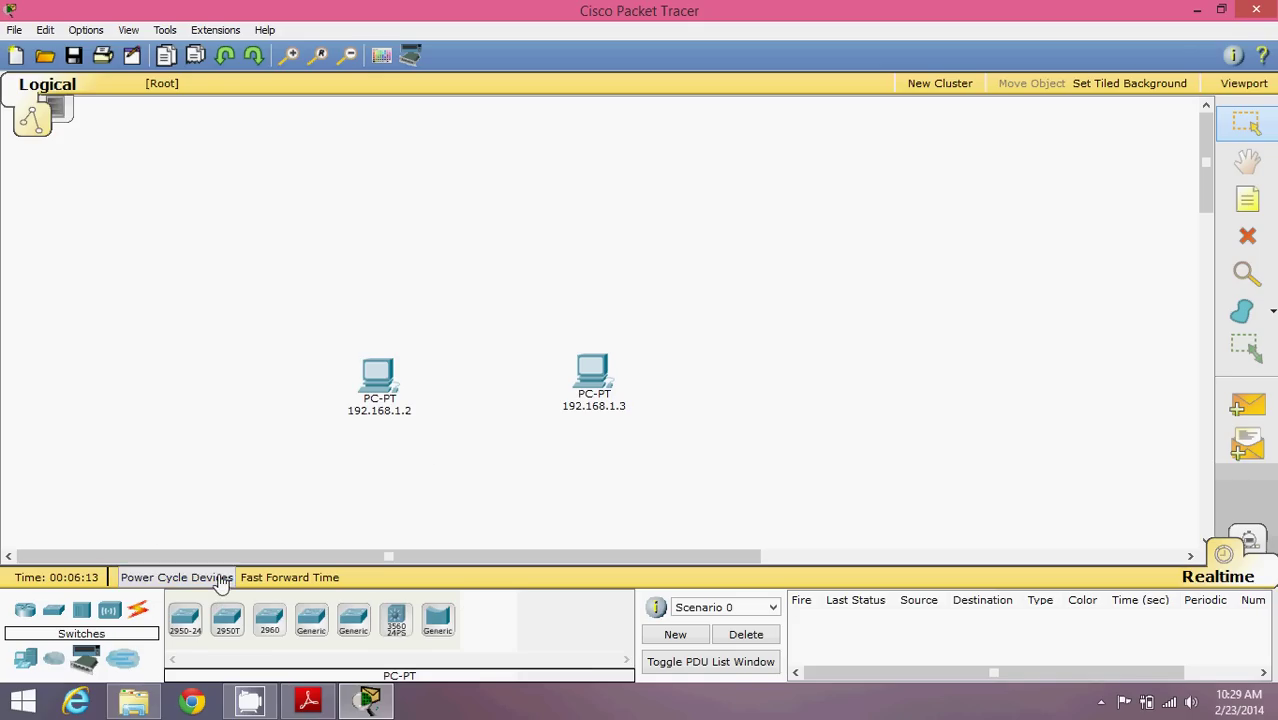
click(311, 623)
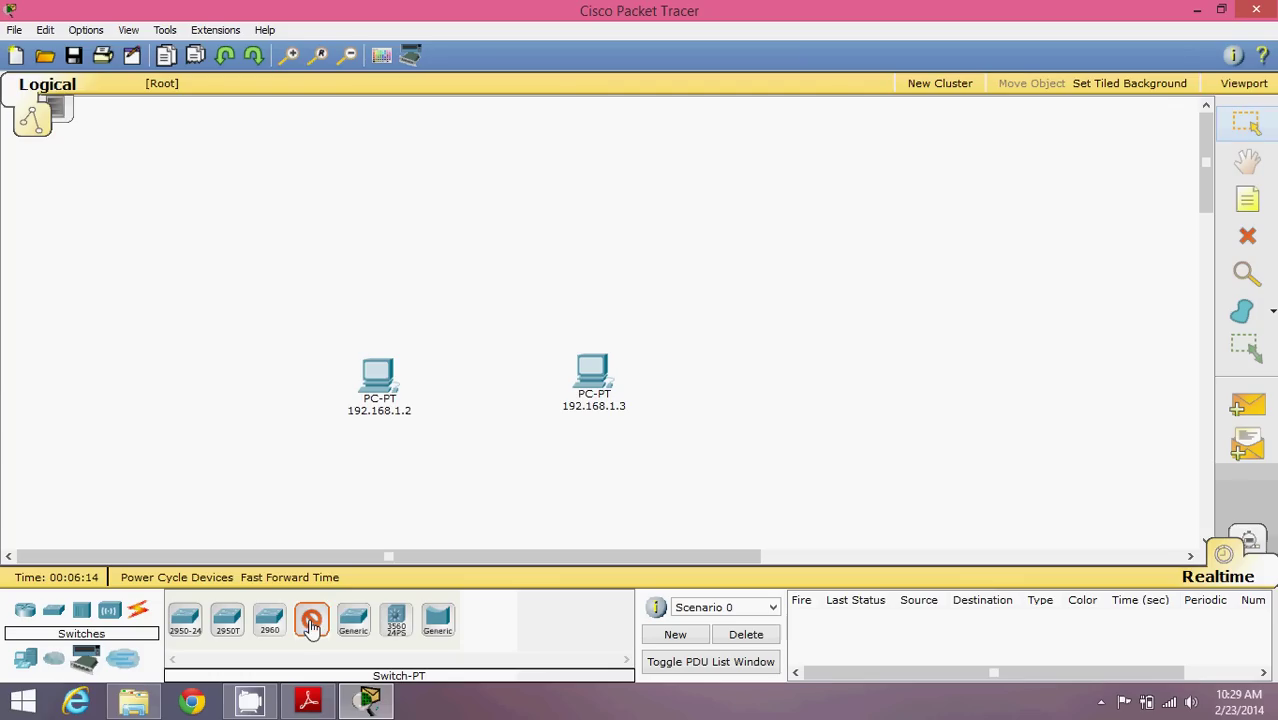
click(487, 258)
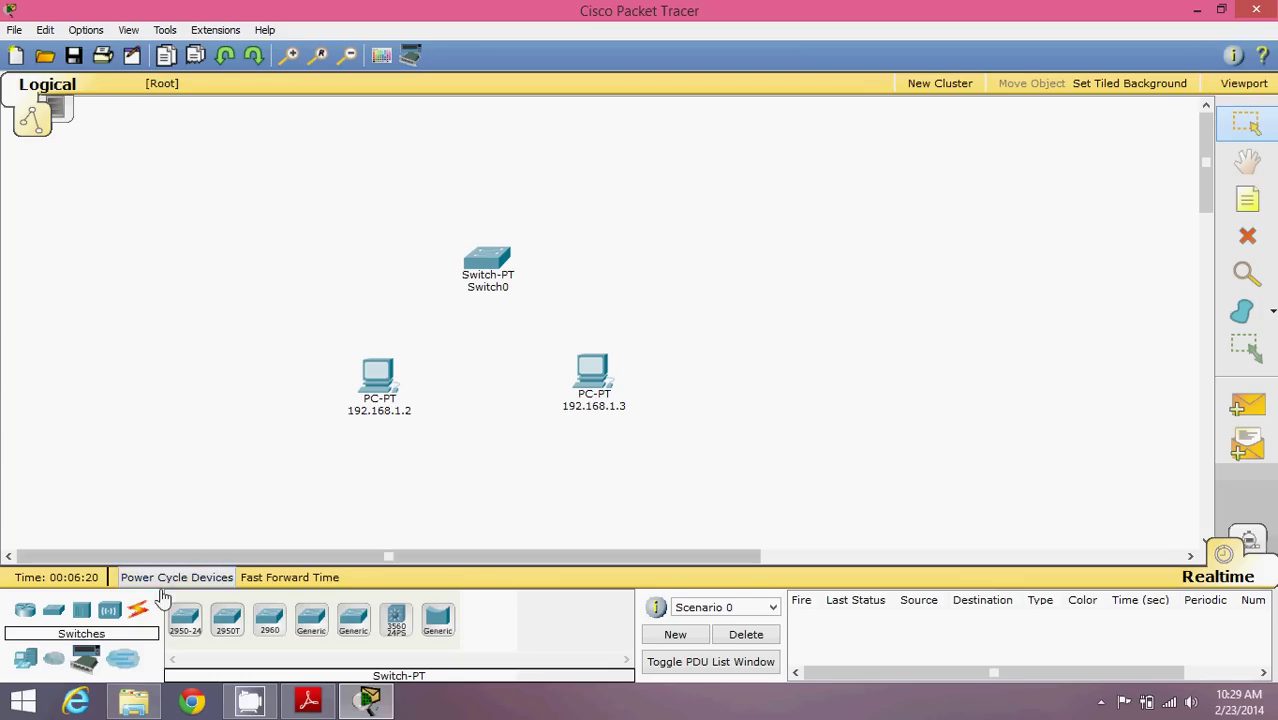
Connect both PCs to the switch using the automatically chosen connection type.
click(139, 610)
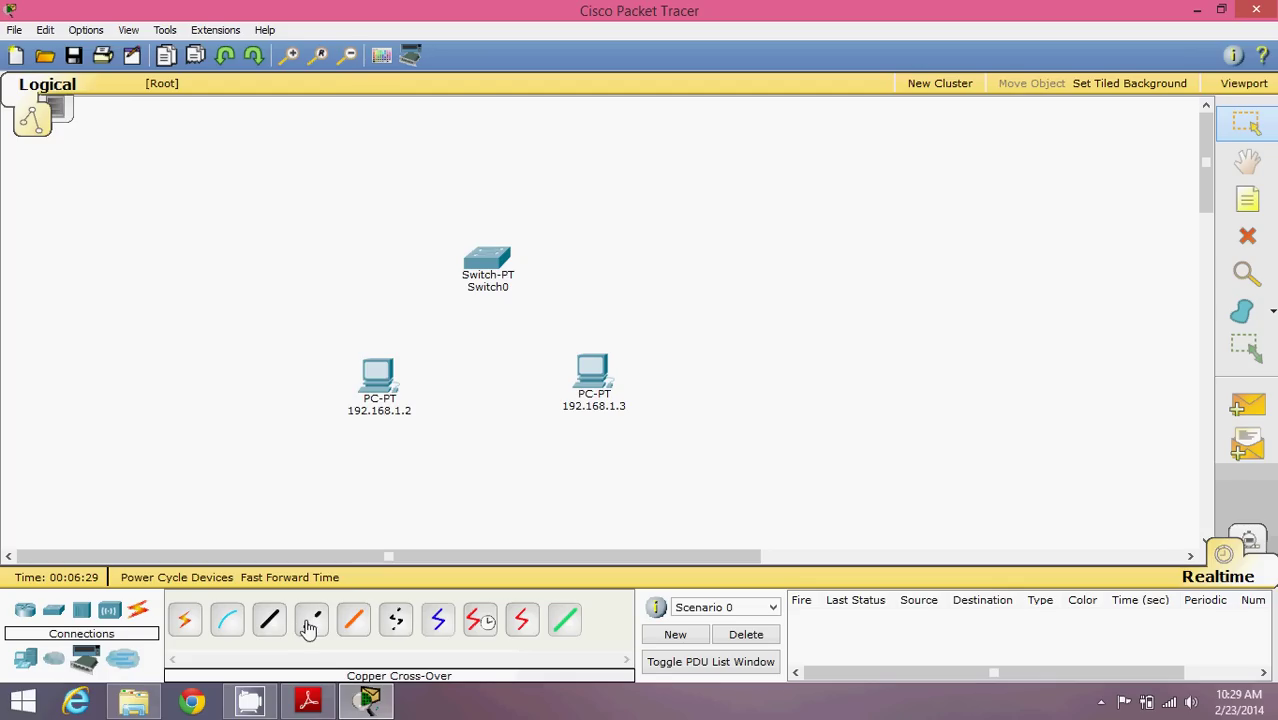
click(184, 622)
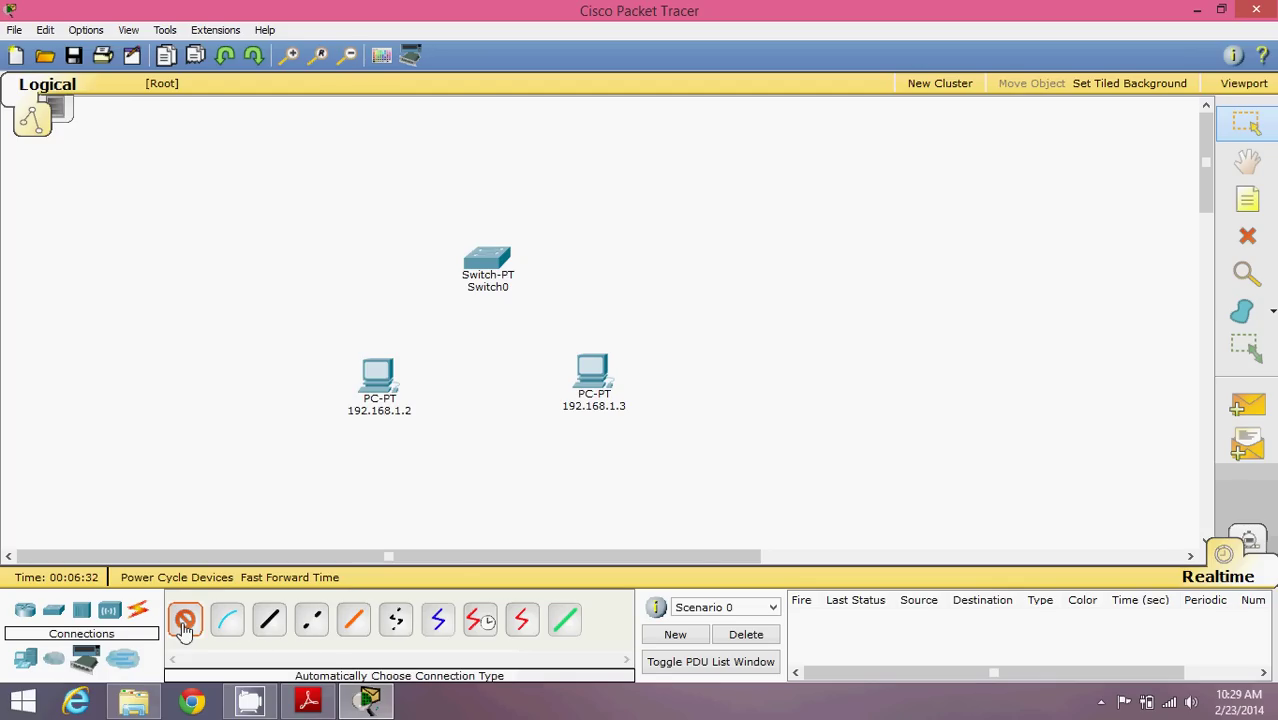
click(380, 368)
click(485, 258)
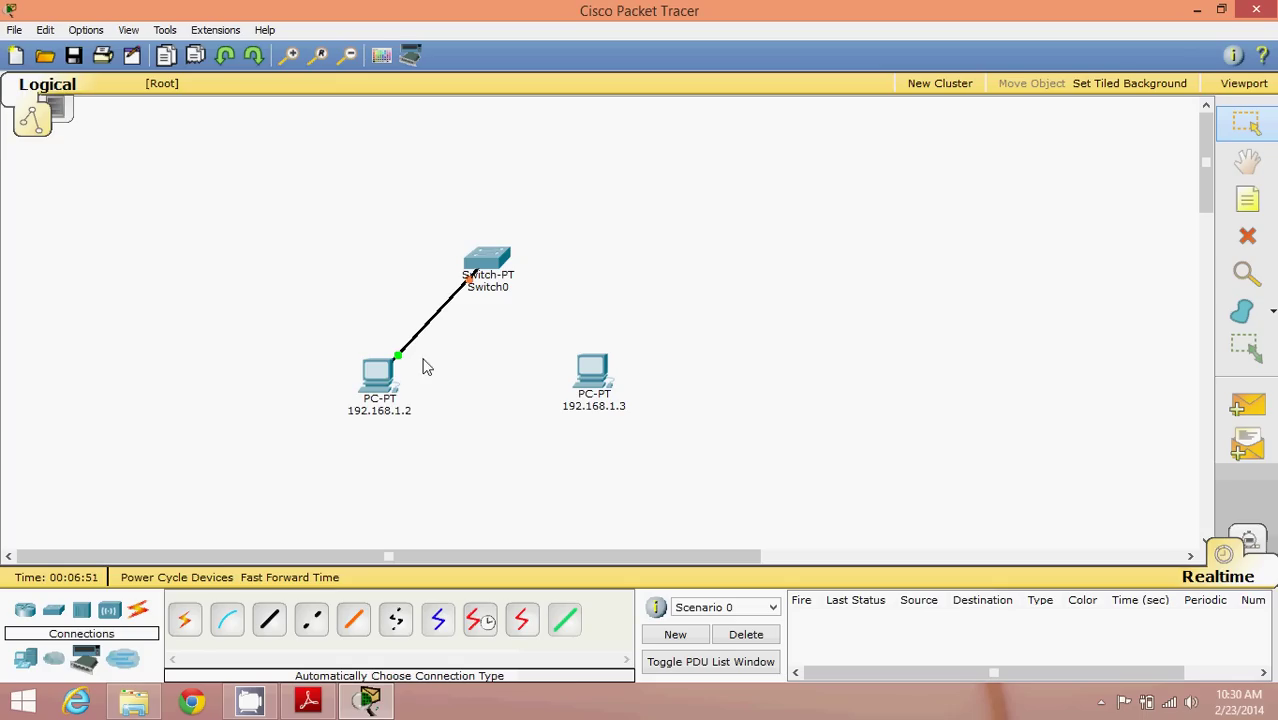
click(185, 617)
click(589, 366)
click(502, 263)
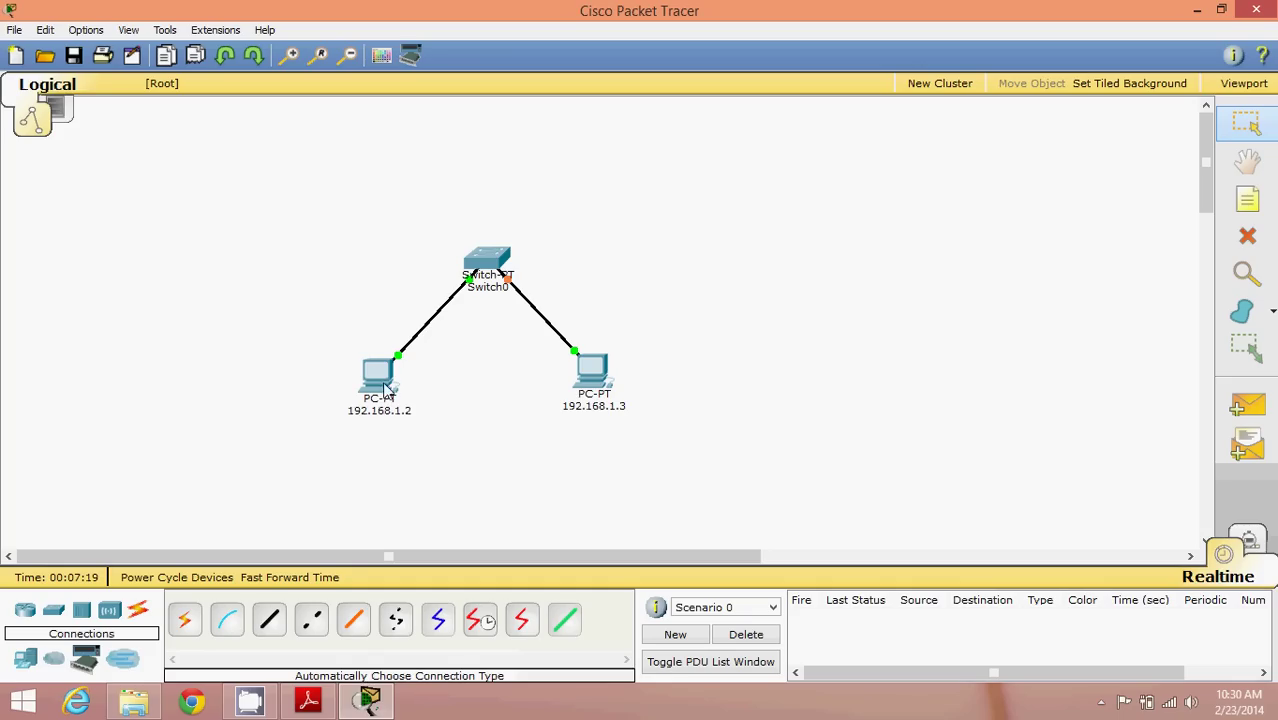
Configure the PC labelled 192.168.1.2 with static IP address 192.168.1.2 and subnet mask 255.255.255.0.
mouse_move(378, 376)
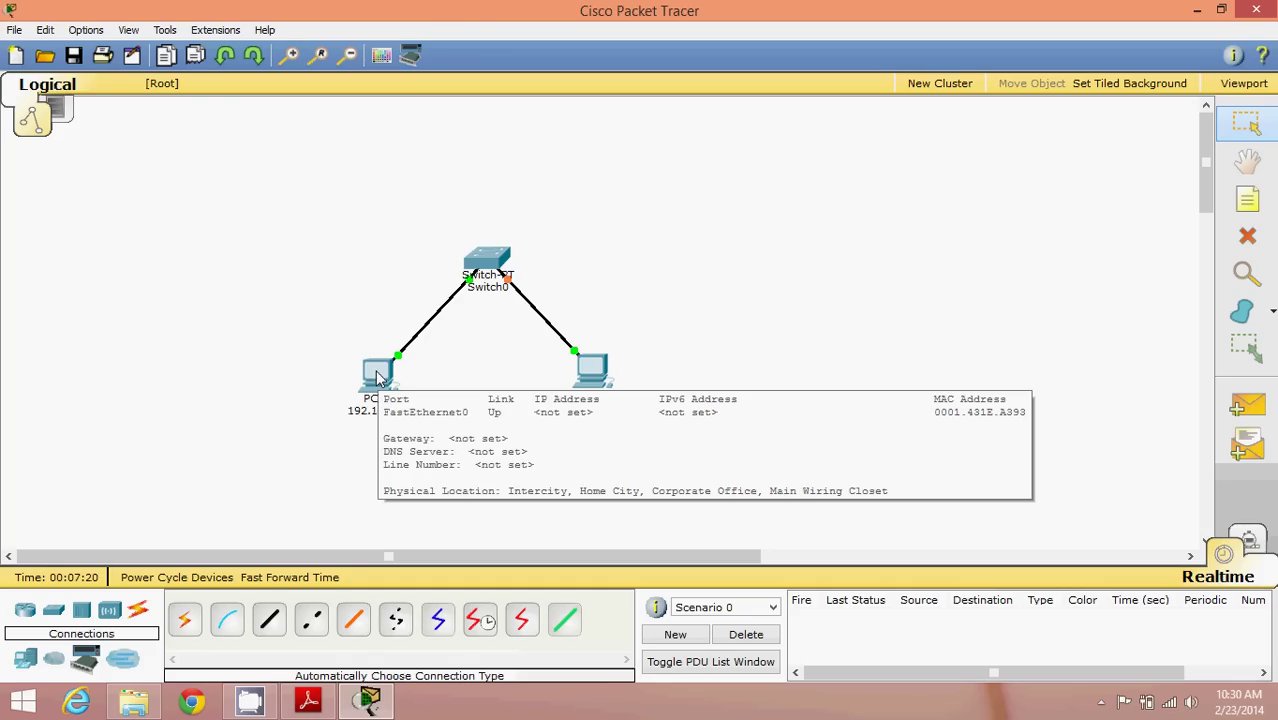
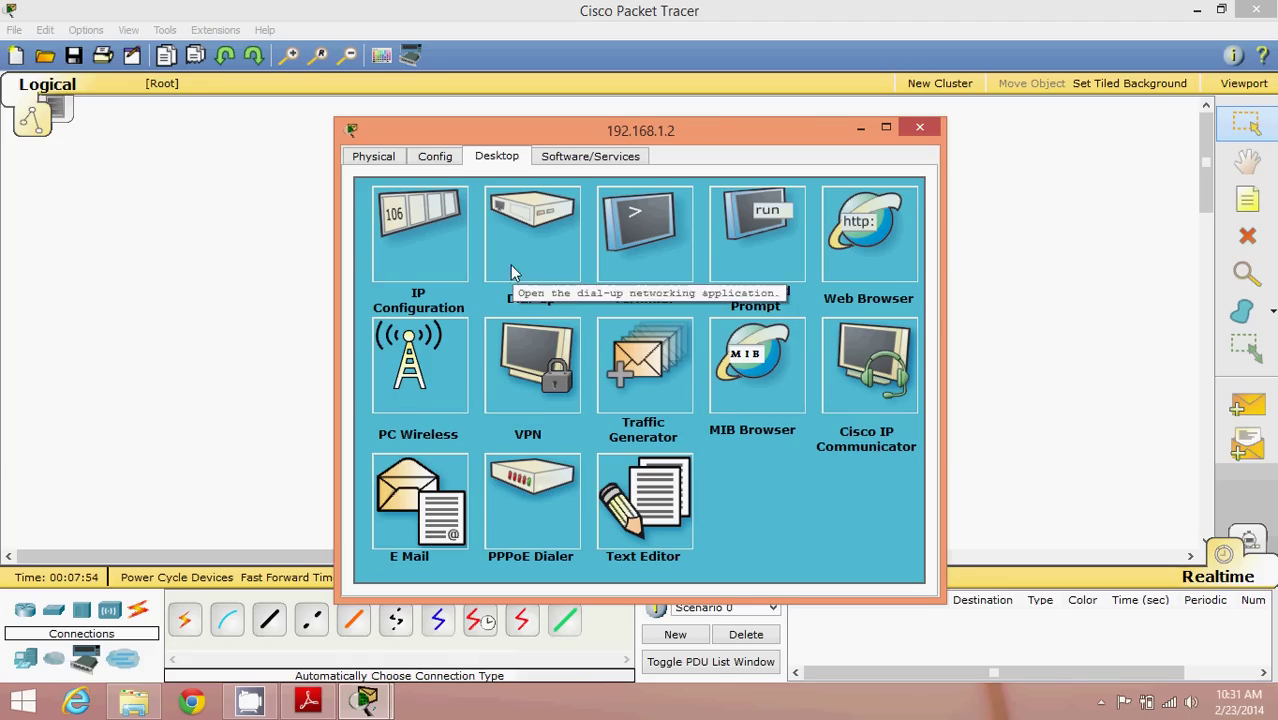
click(413, 246)
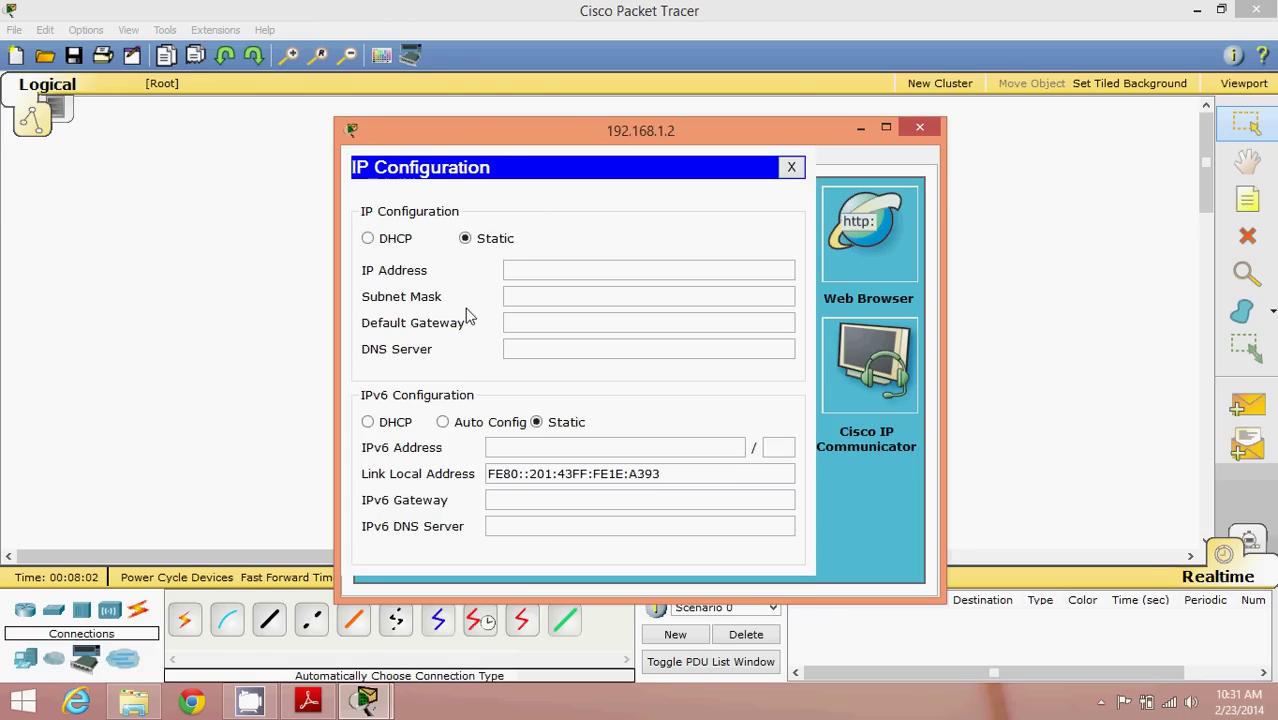
click(550, 269)
text(192.168.1.2)
click(563, 296)
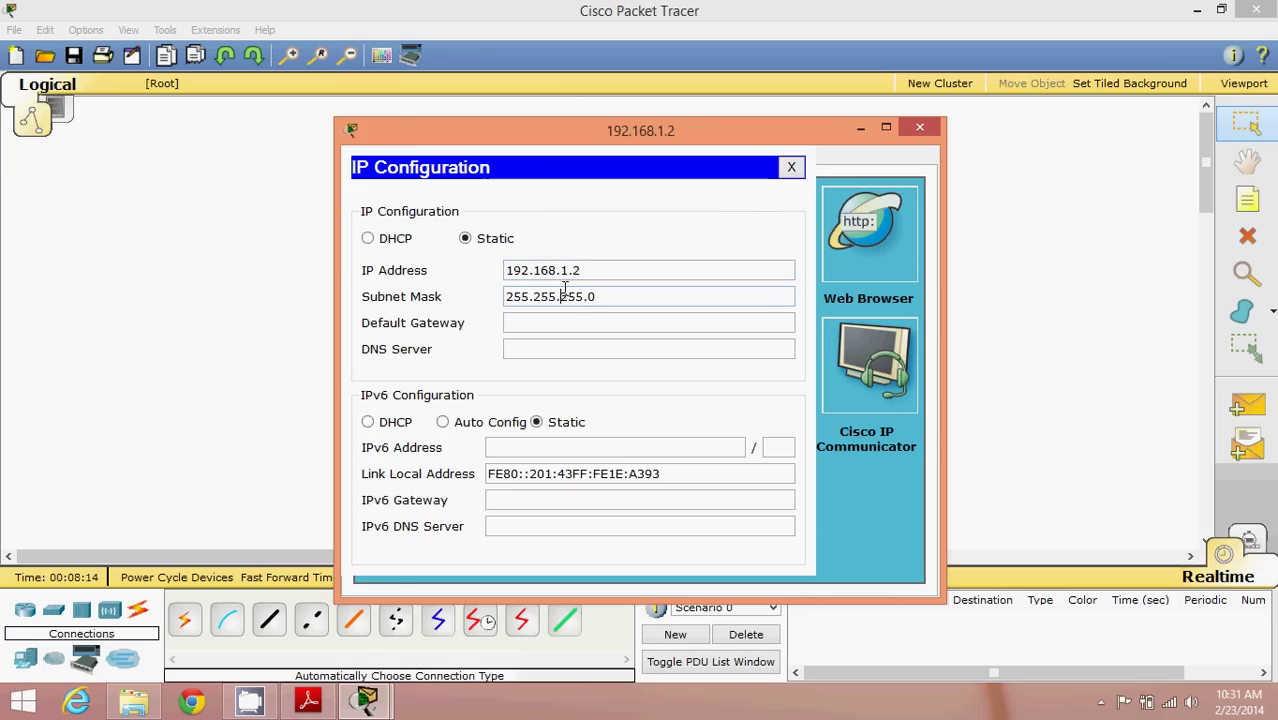
click(582, 321)
click(917, 130)
Configure the PC labelled 192.168.1.3 with static IP address 192.168.1.3 and subnet mask 255.255.255.0.
click(590, 373)
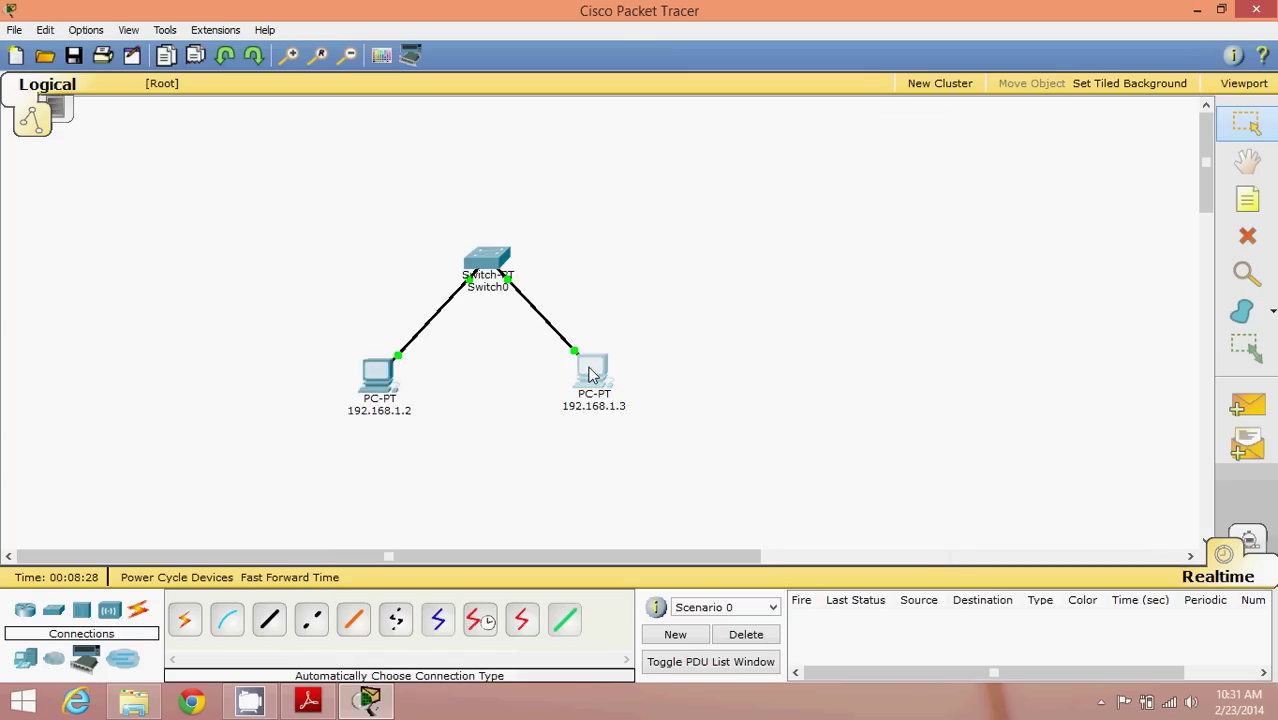
click(496, 158)
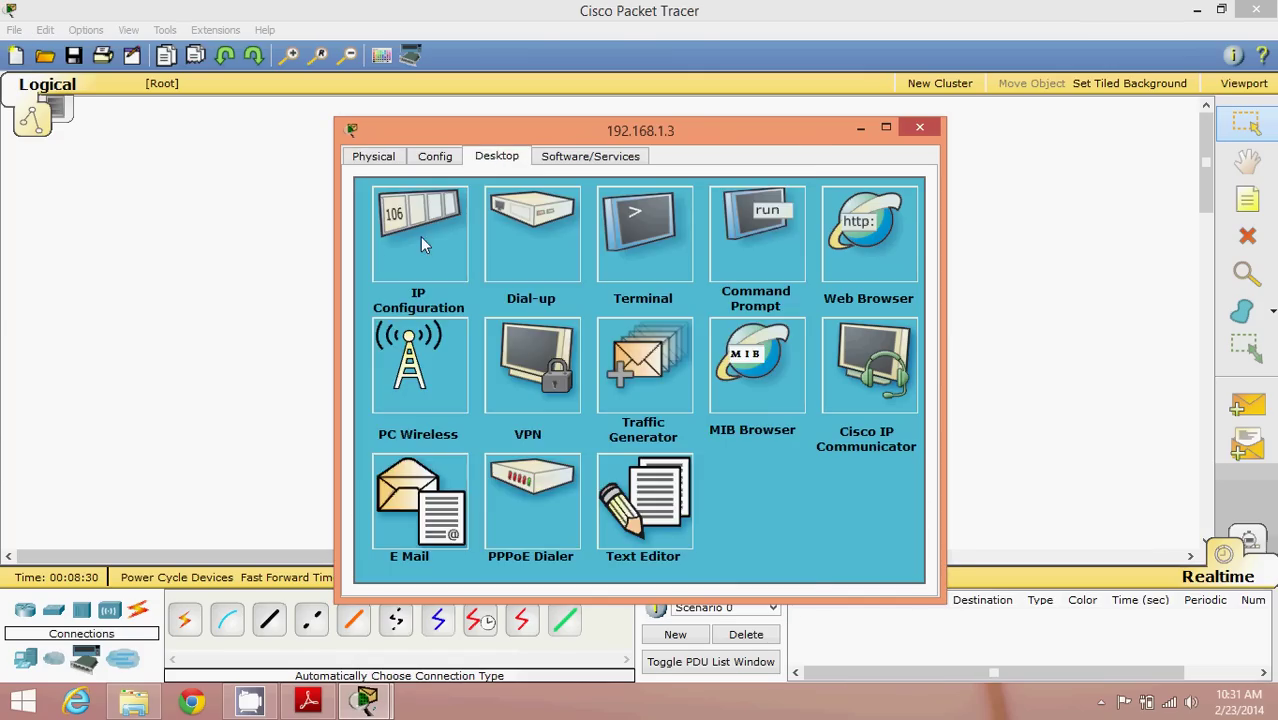
click(420, 236)
click(540, 272)
text(1)
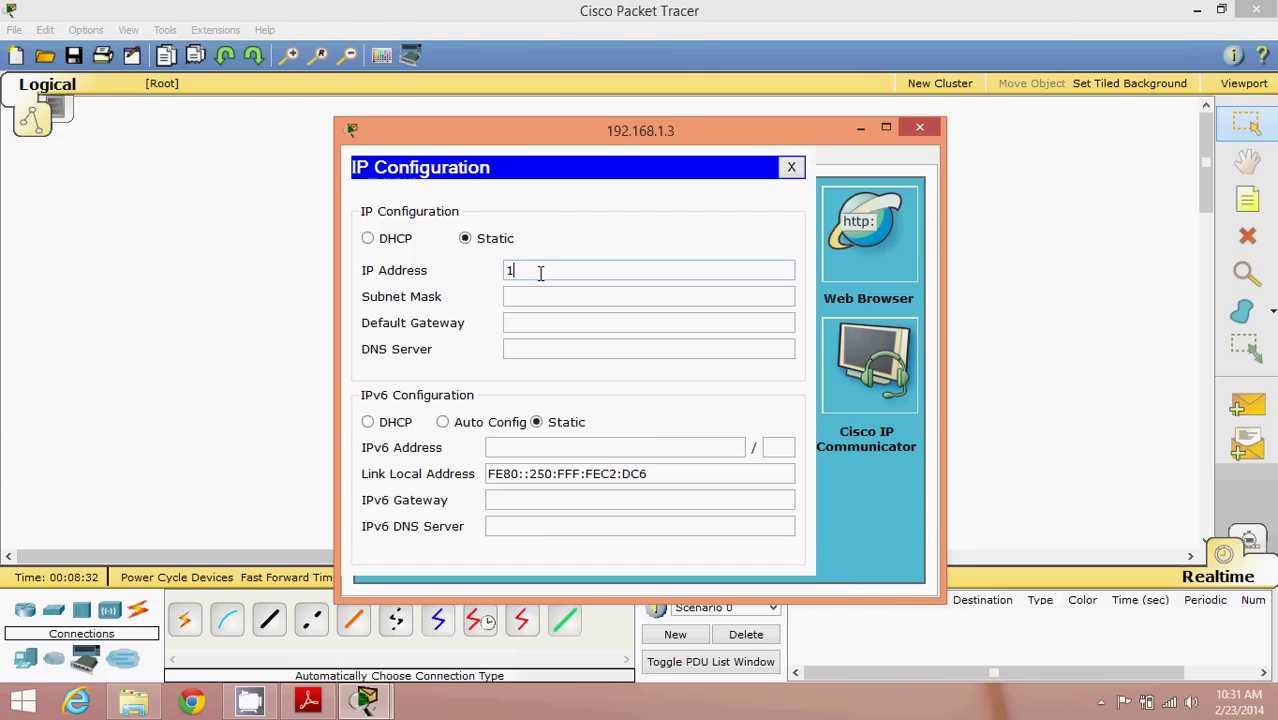
text(92.168.1.3)
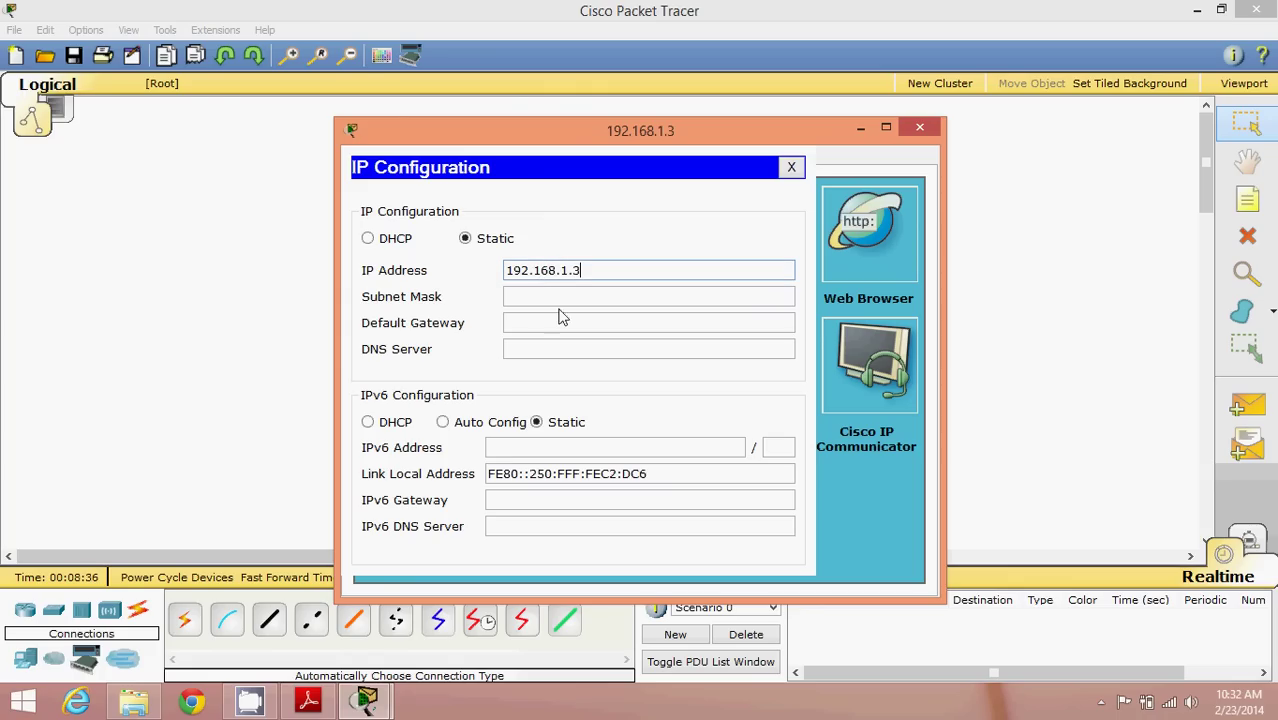
click(551, 300)
click(560, 325)
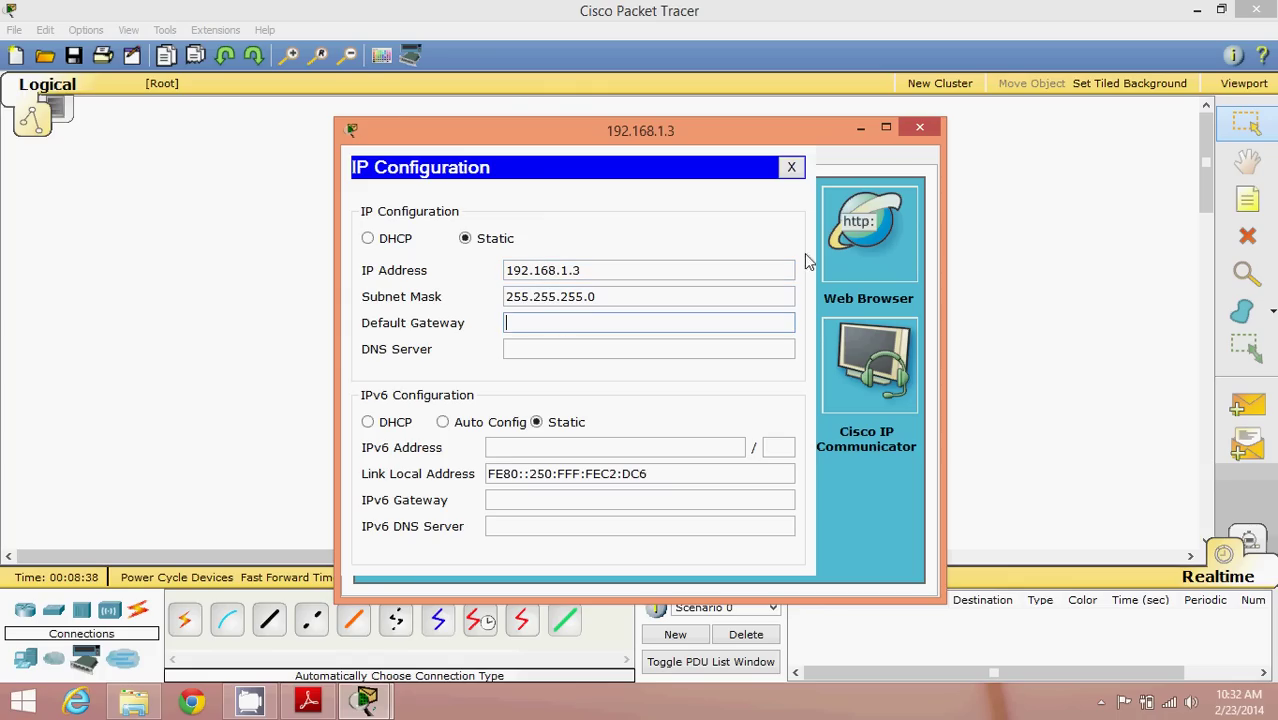
click(919, 127)
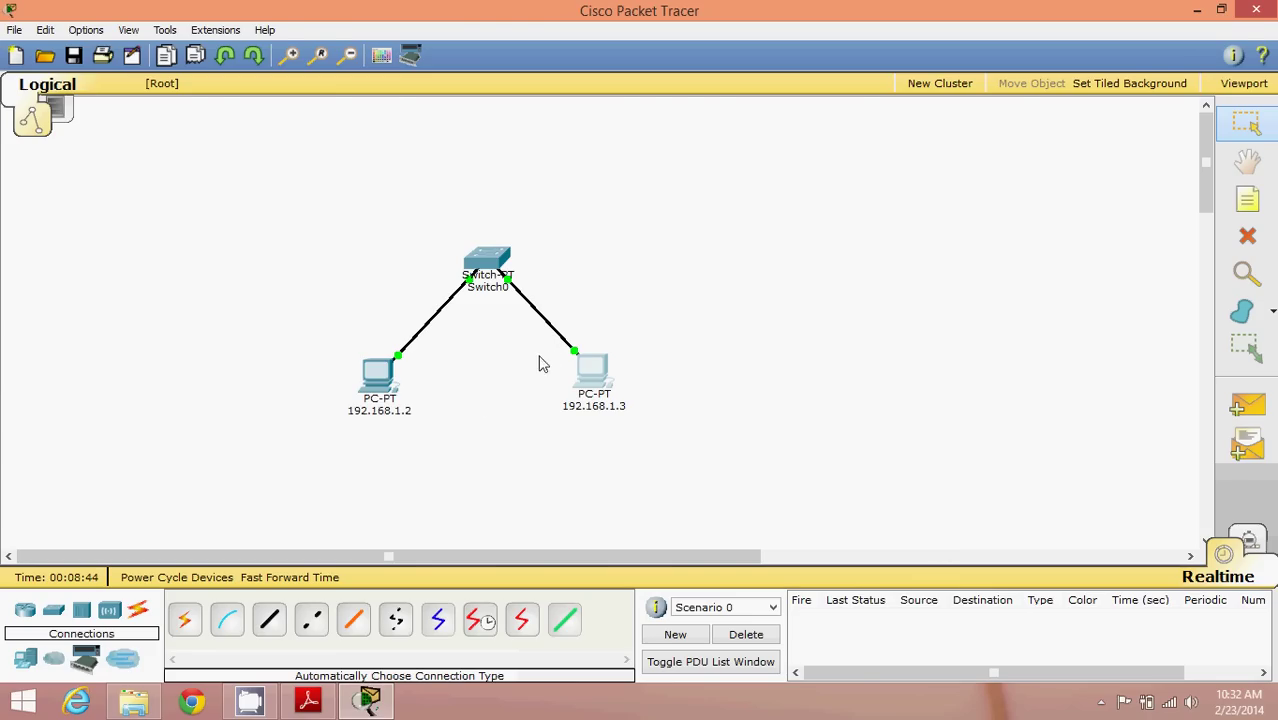
Relabel the switch as 192.168.1.0 and nudge it slightly upward above the two PCs.
click(502, 290)
key(Delete)
key(Delete)
key(Delete)
key(Delete)
key(Delete)
key(Delete)
key(Delete)
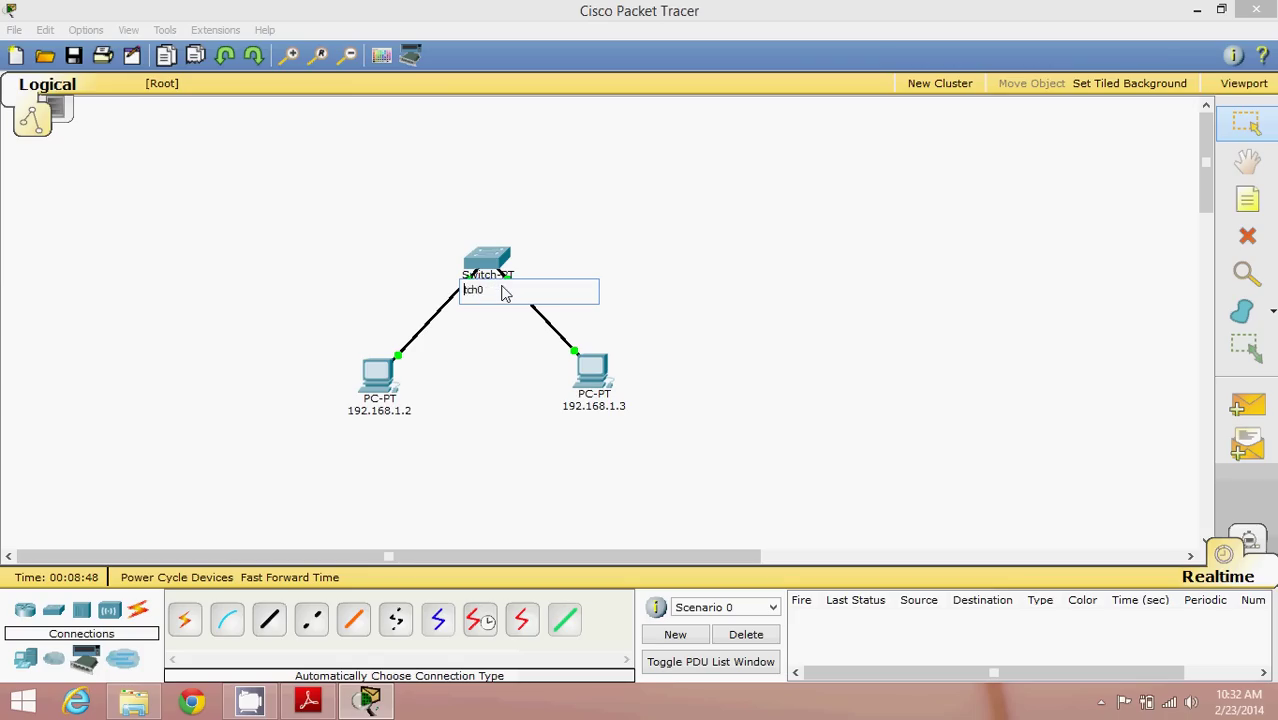
text(192.168.1.0)
click(665, 264)
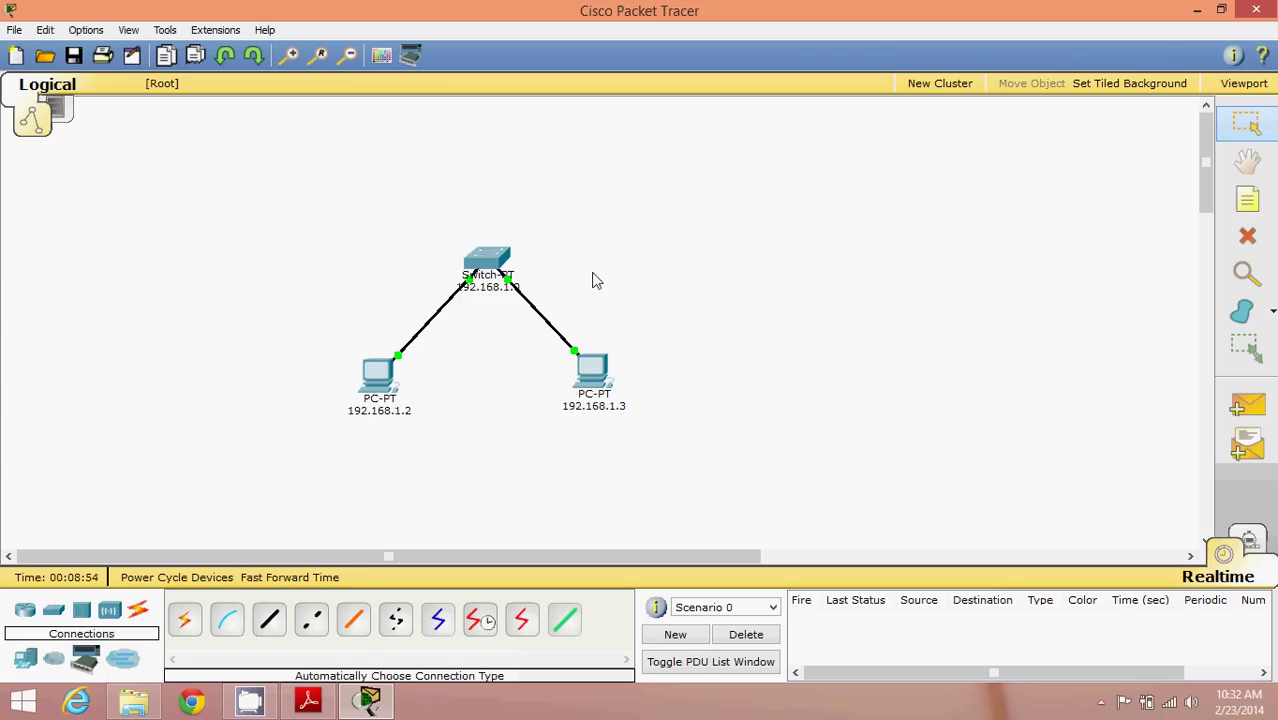
drag(490, 268, 489, 261)
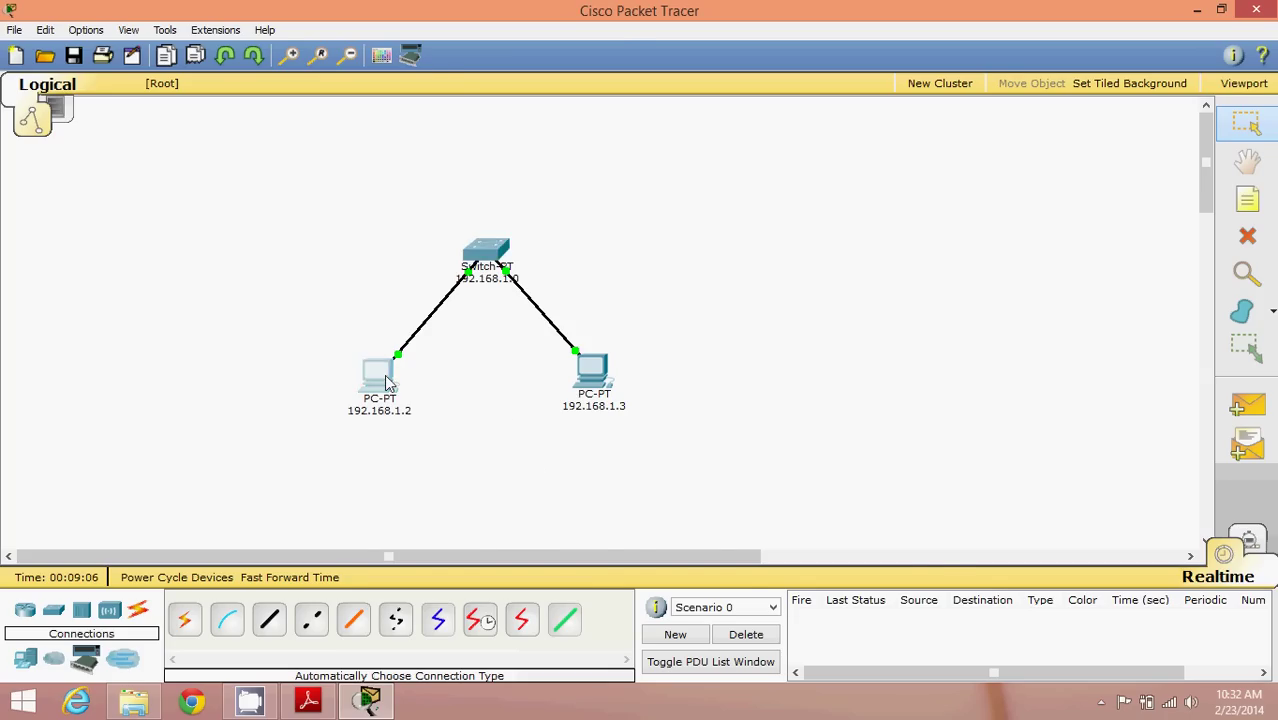
Ping 192.168.1.3 from the command prompt of PC 192.168.1.2, then close that PC's window.
click(388, 382)
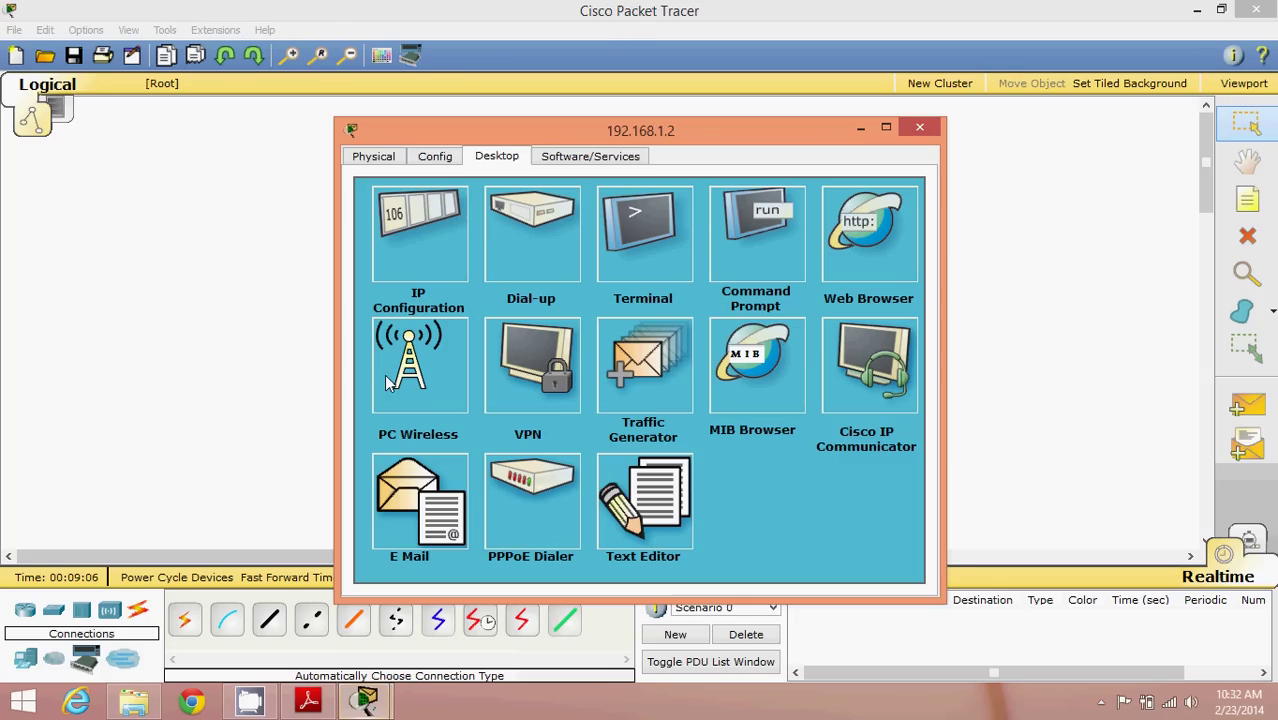
click(740, 200)
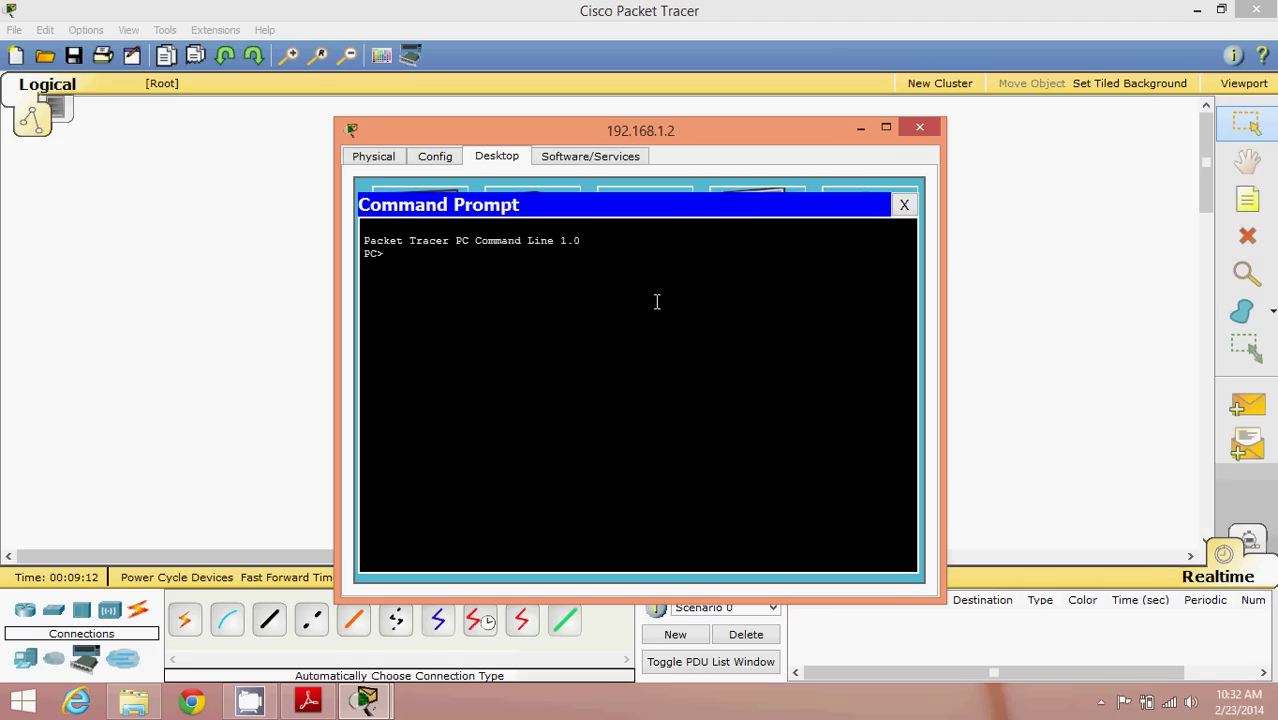
text(ping 192.168.1.3)
key(Return)
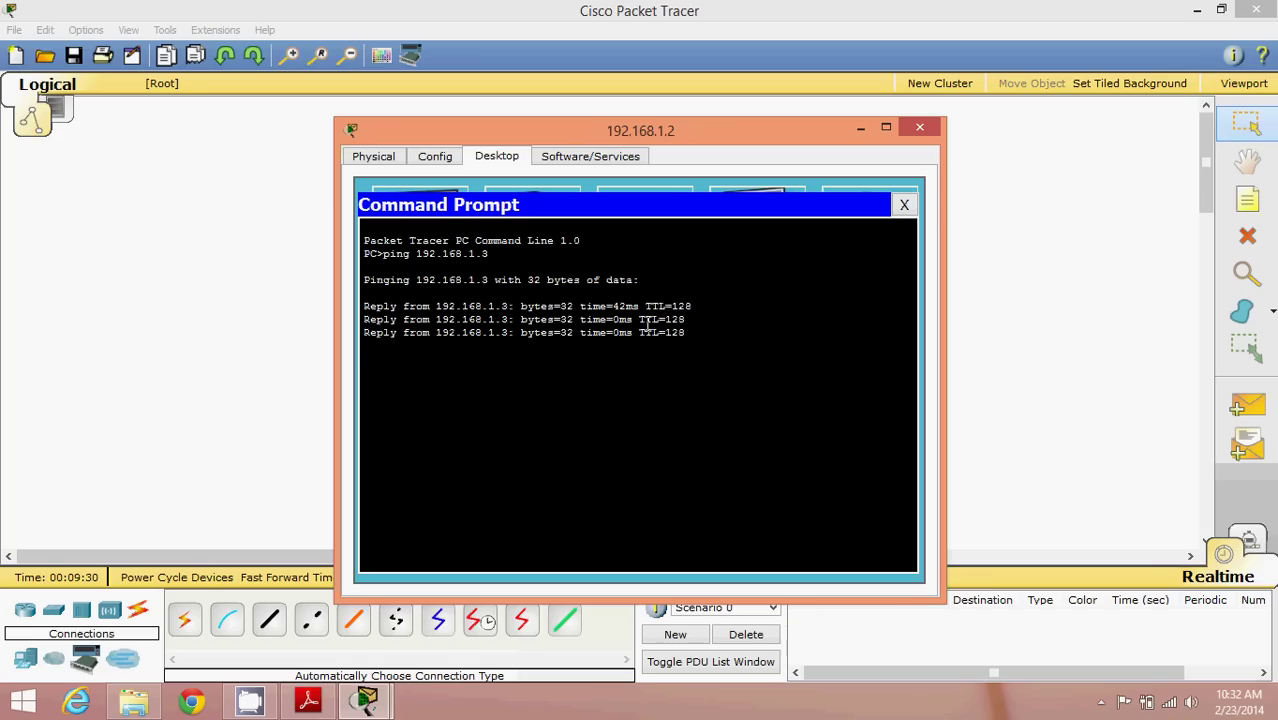
click(925, 132)
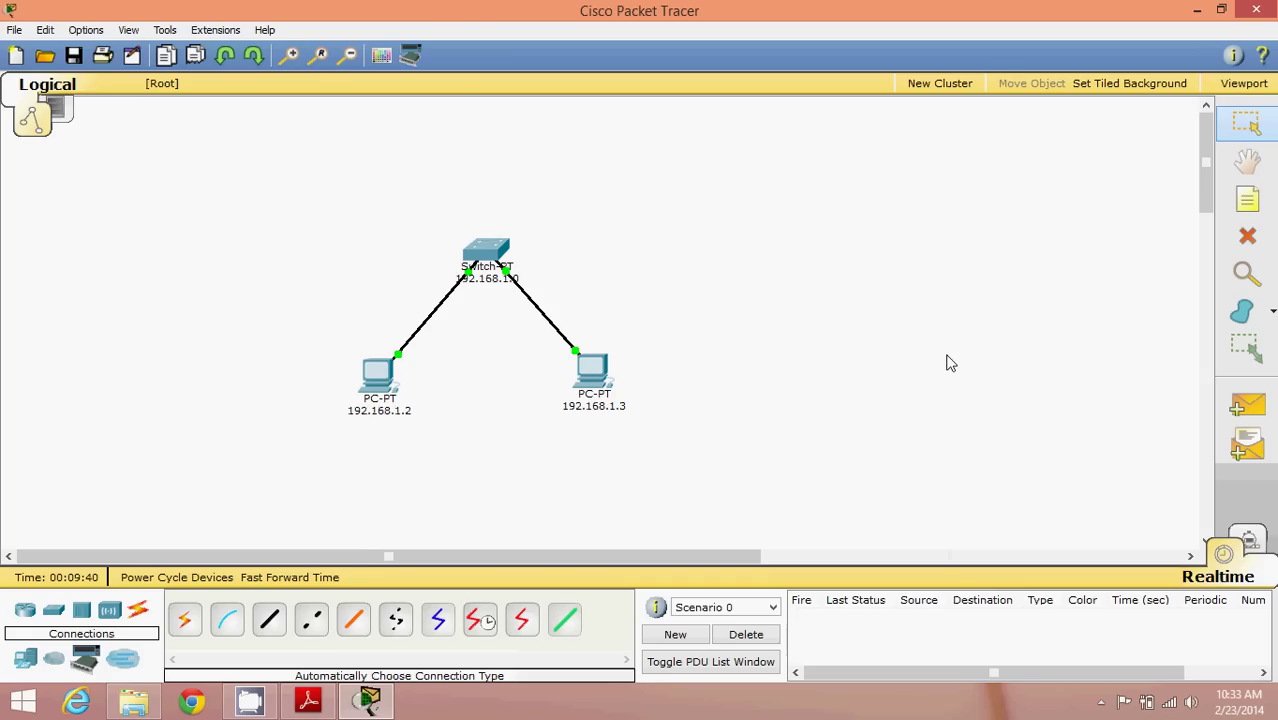
Send a simple PDU from PC 192.168.1.2 to PC 192.168.1.3 in Realtime mode.
click(1245, 408)
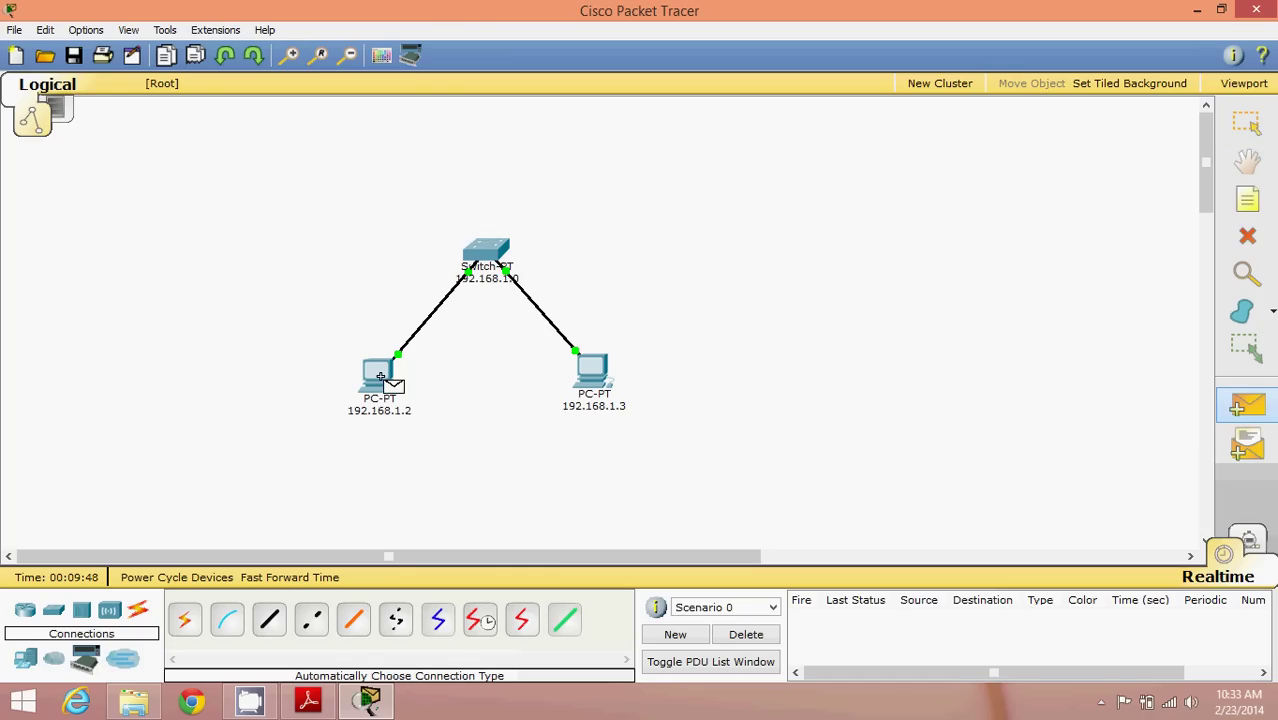
mouse_move(383, 378)
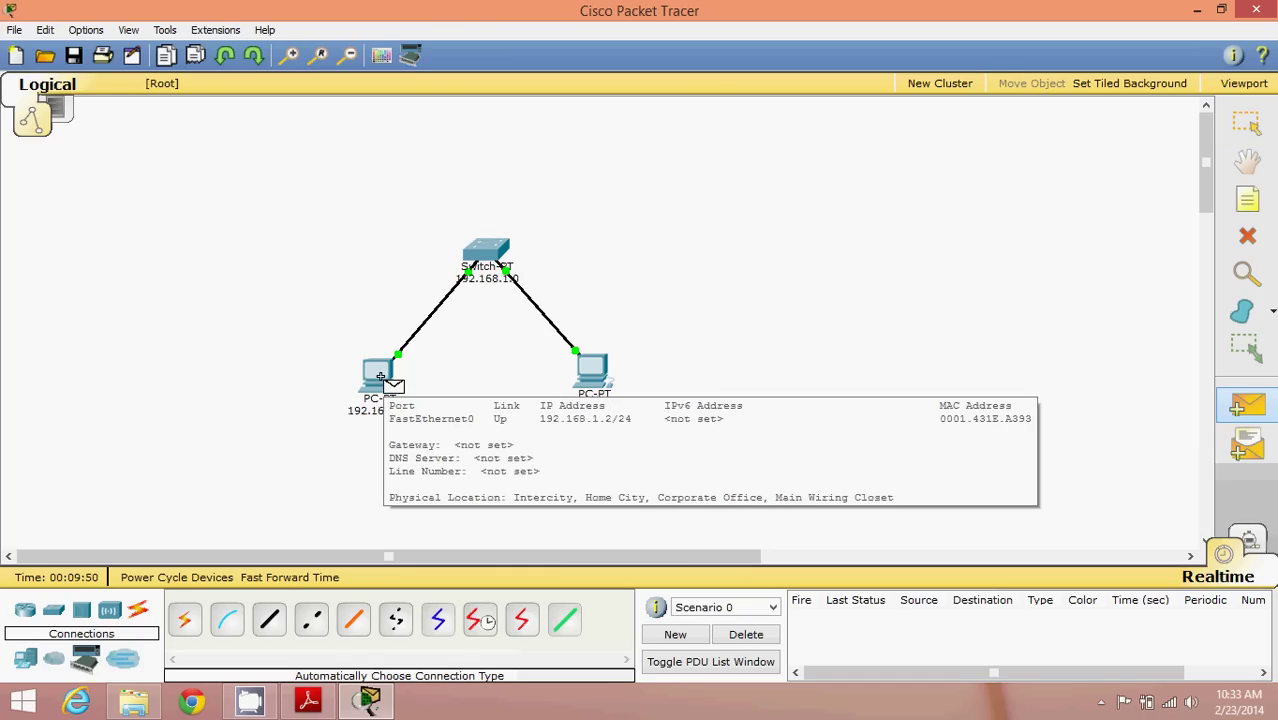
click(381, 377)
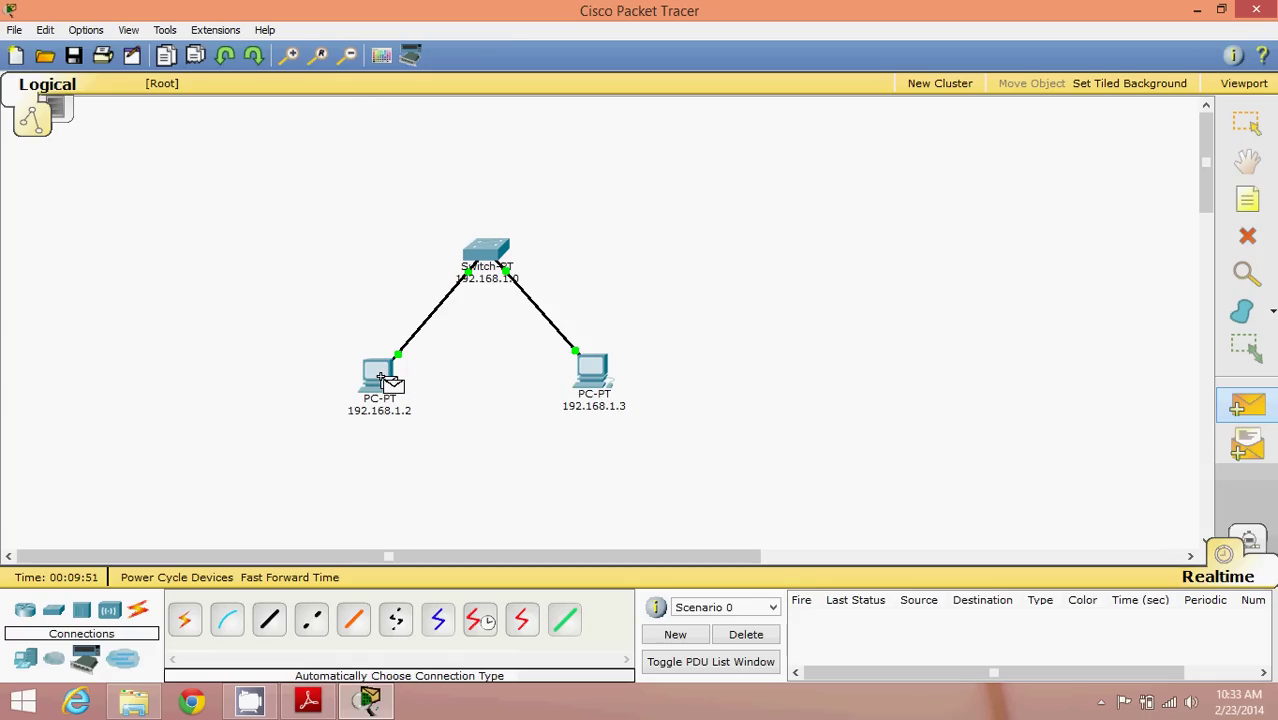
click(564, 373)
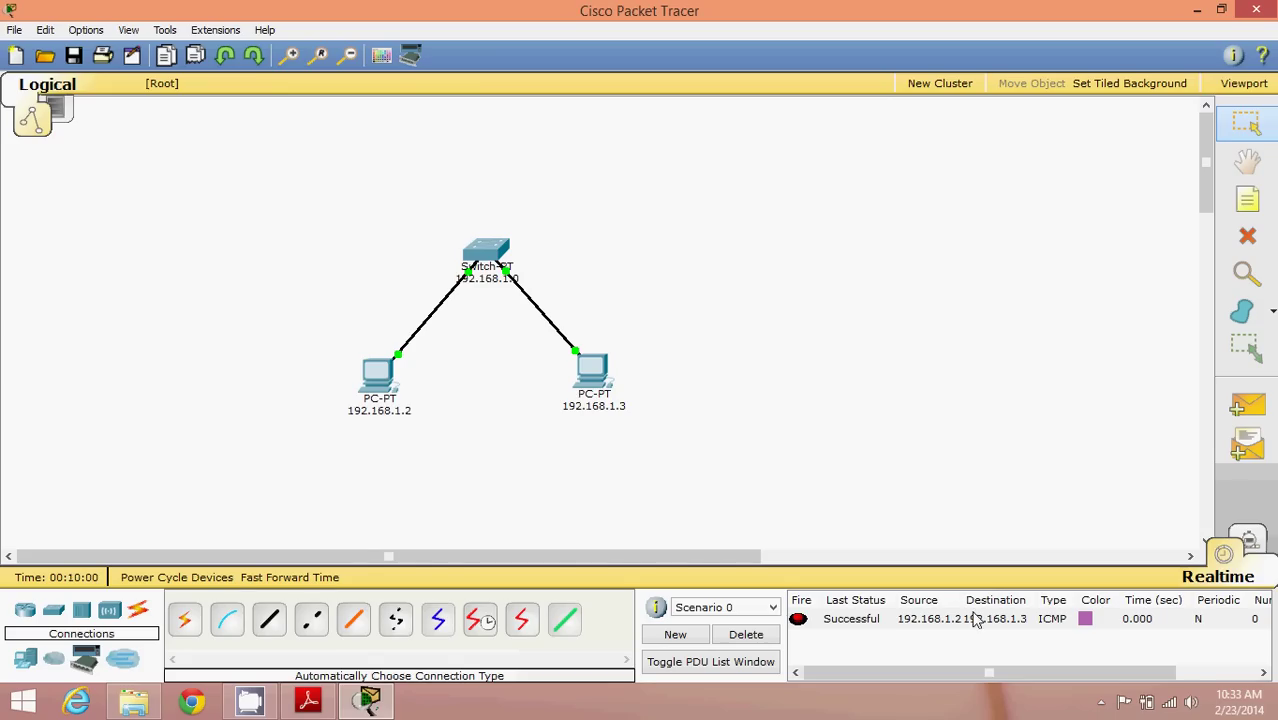
Switch to Simulation mode and replace the existing scenario with a new simple PDU from PC 192.168.1.2 to PC 192.168.1.3.
click(1250, 545)
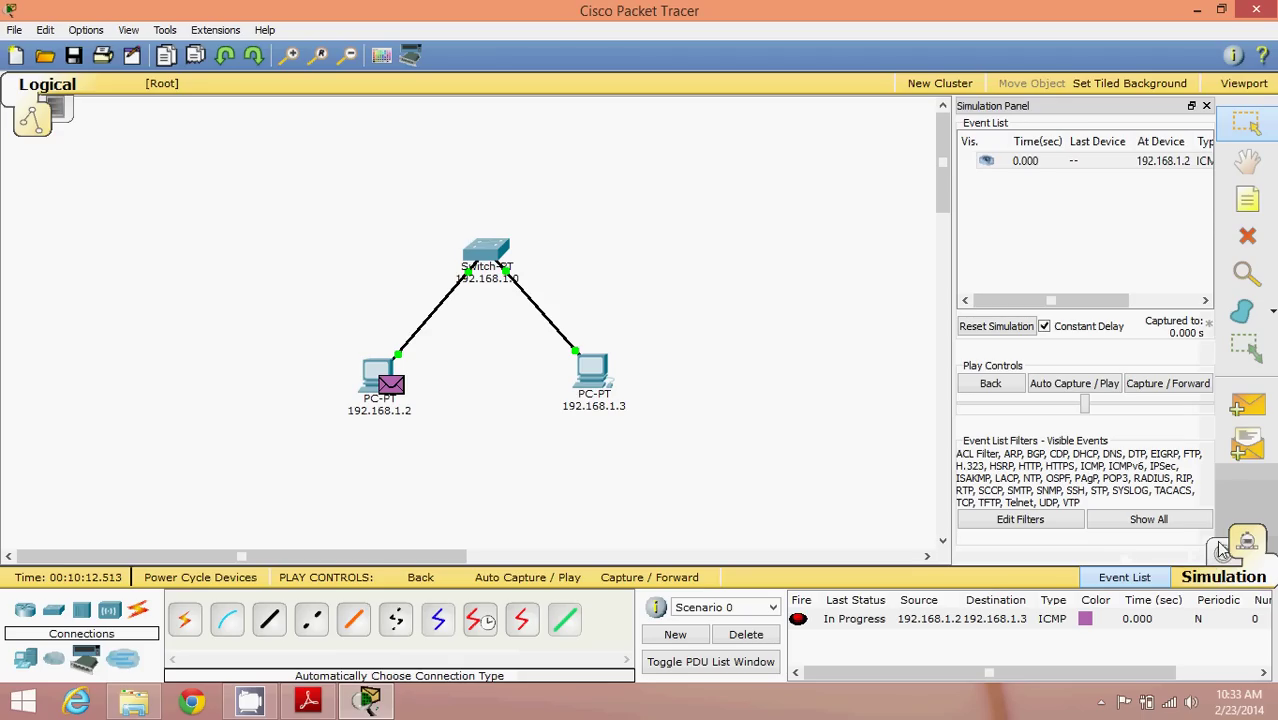
click(745, 634)
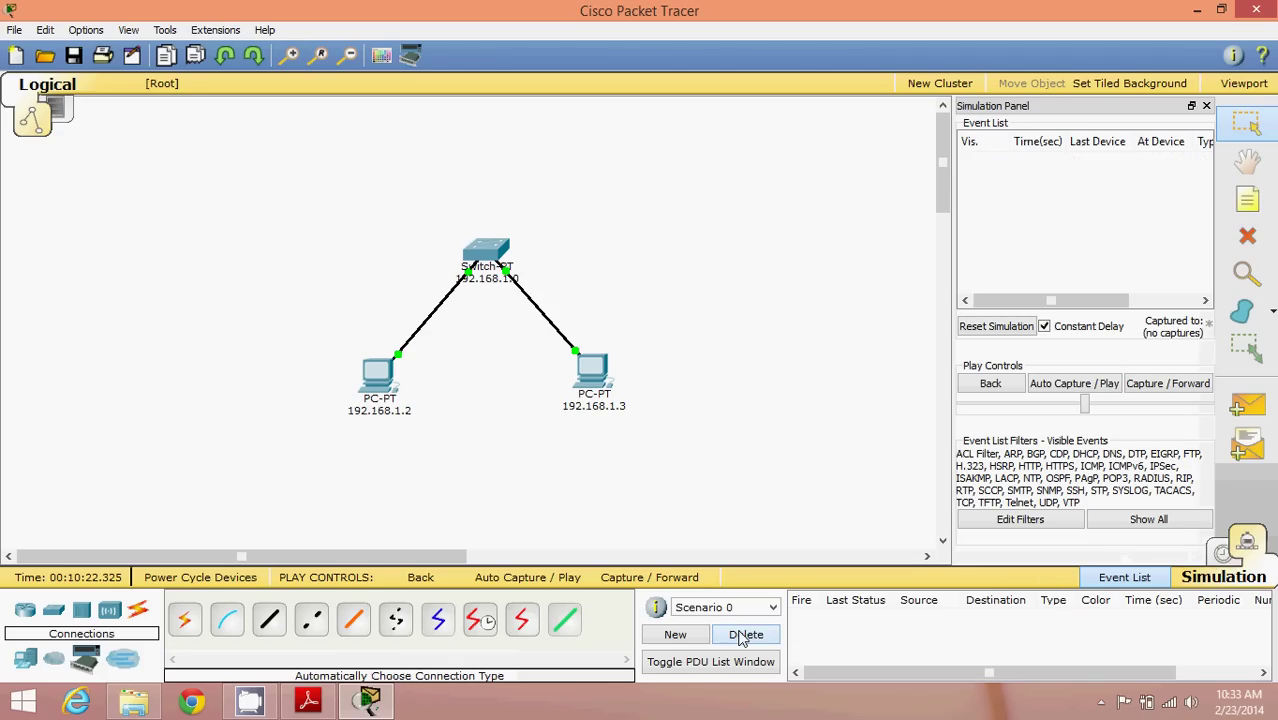
click(1262, 412)
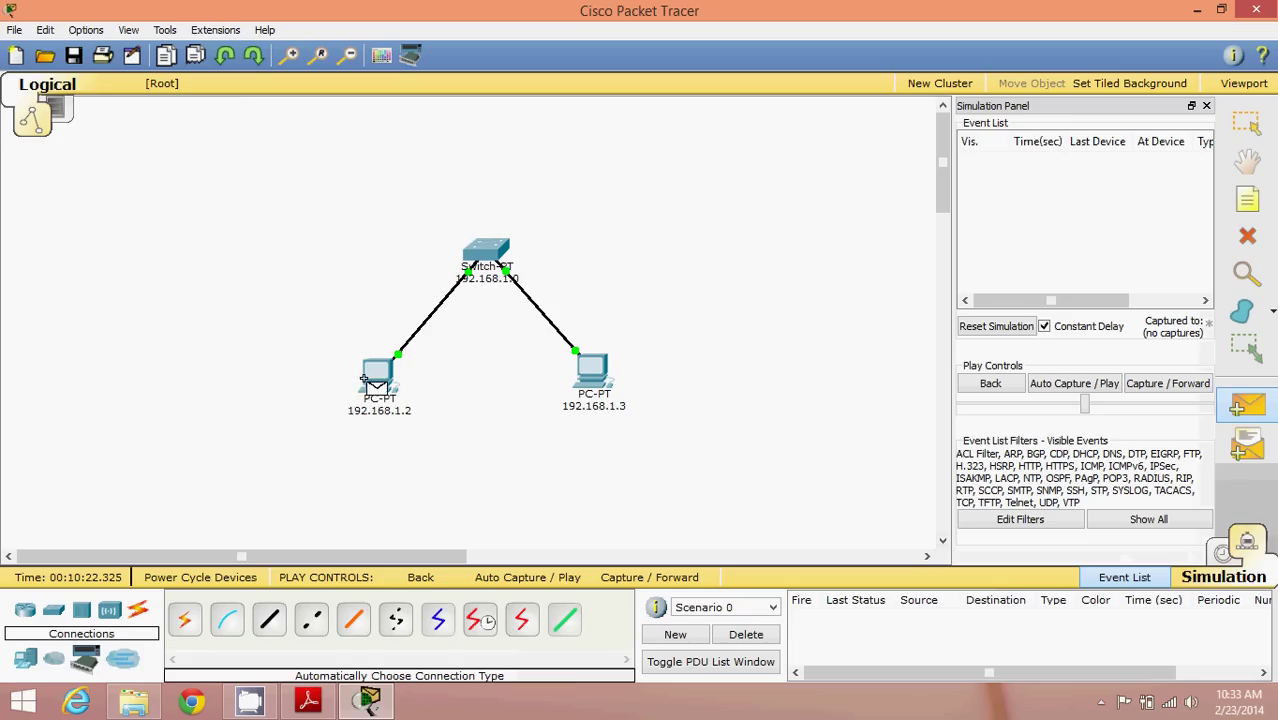
click(379, 381)
click(590, 370)
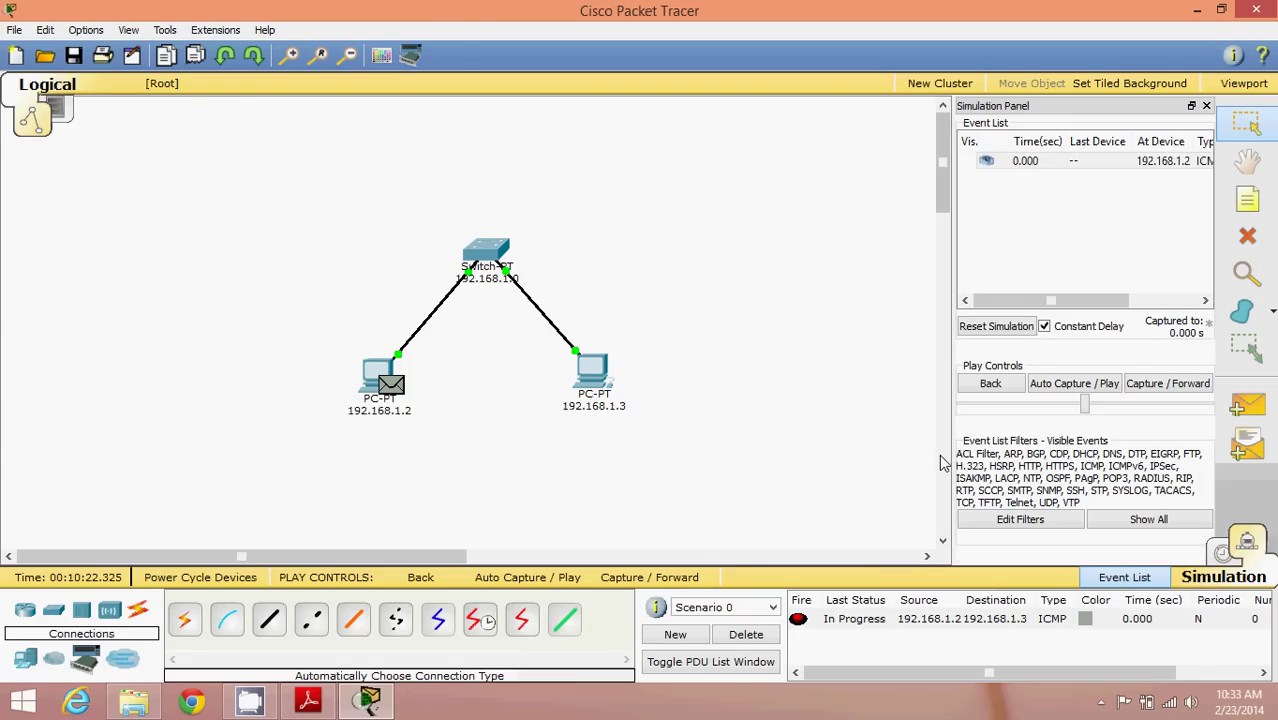
Step the simulated PDU through its full round trip between the two PCs, raising the playback speed after the first hop.
click(1168, 389)
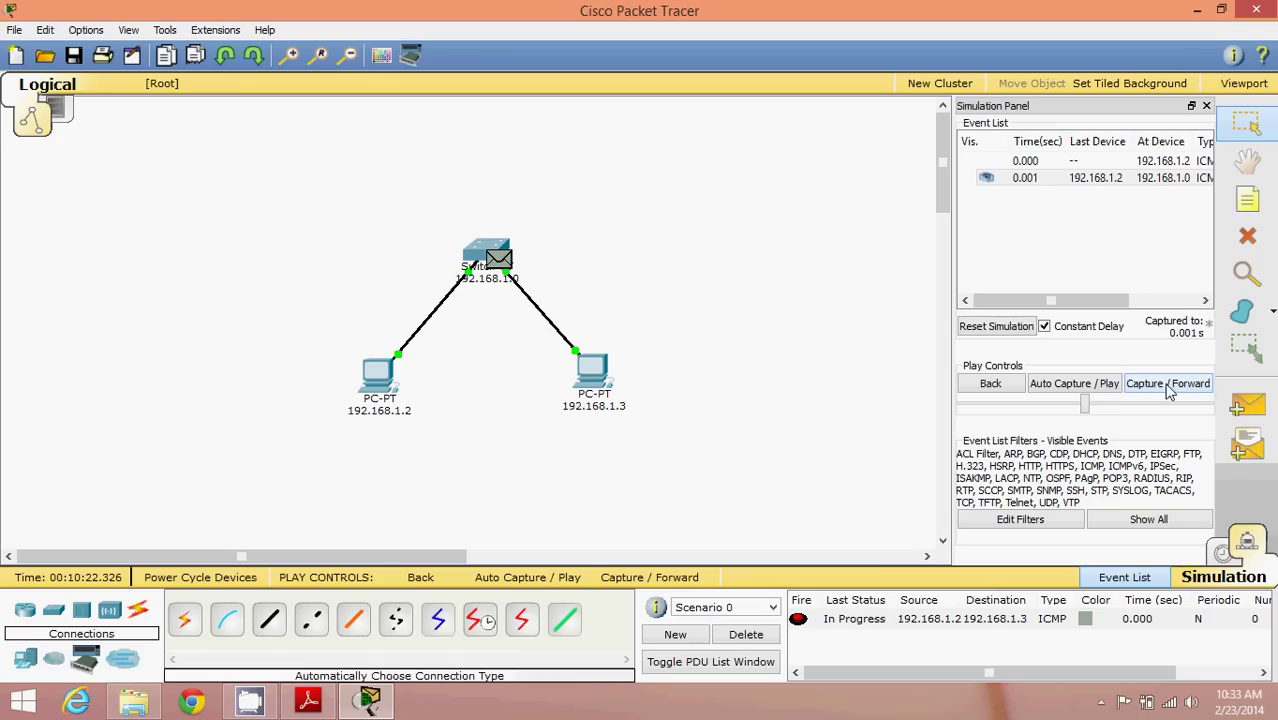
drag(1084, 404, 1136, 404)
click(1155, 388)
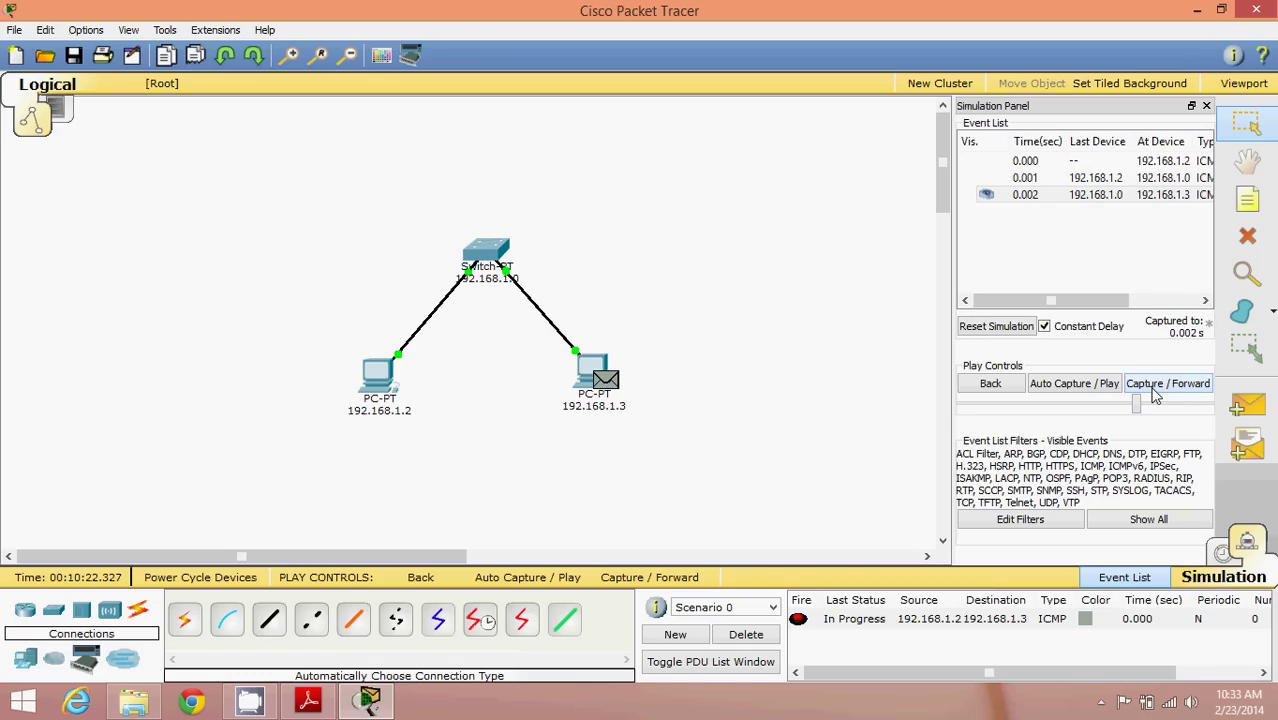
click(1155, 388)
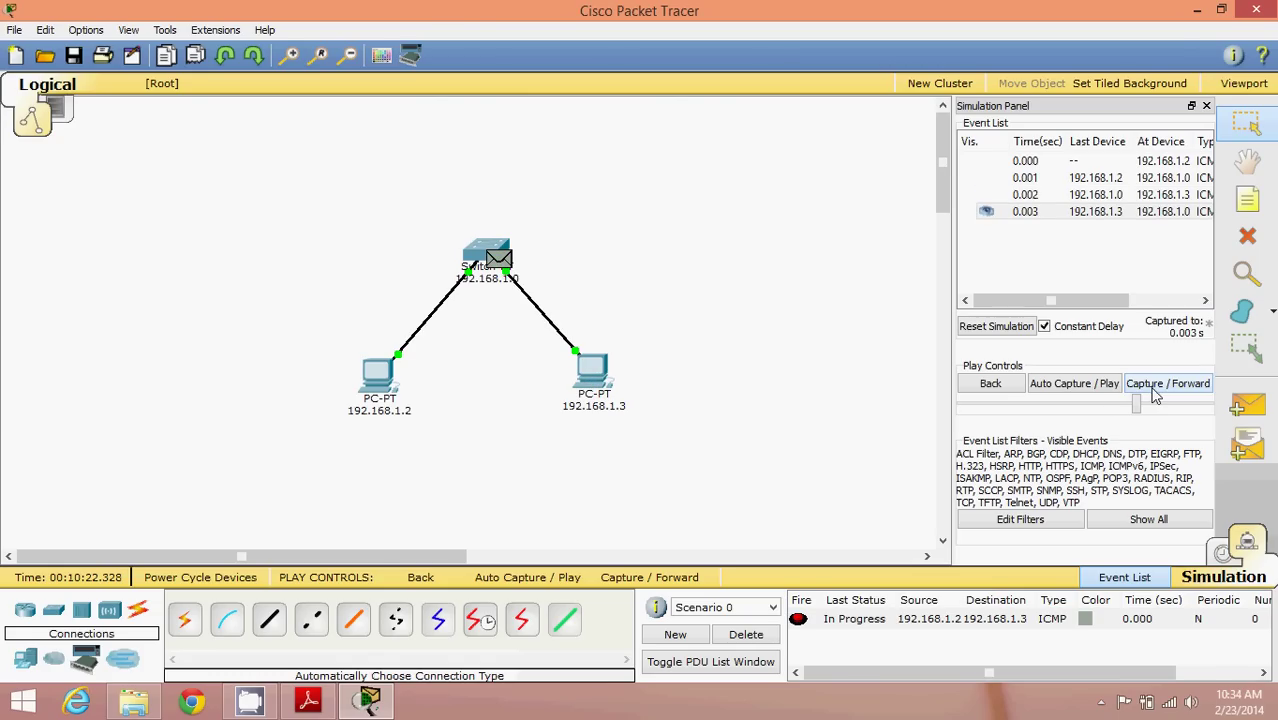
click(1153, 389)
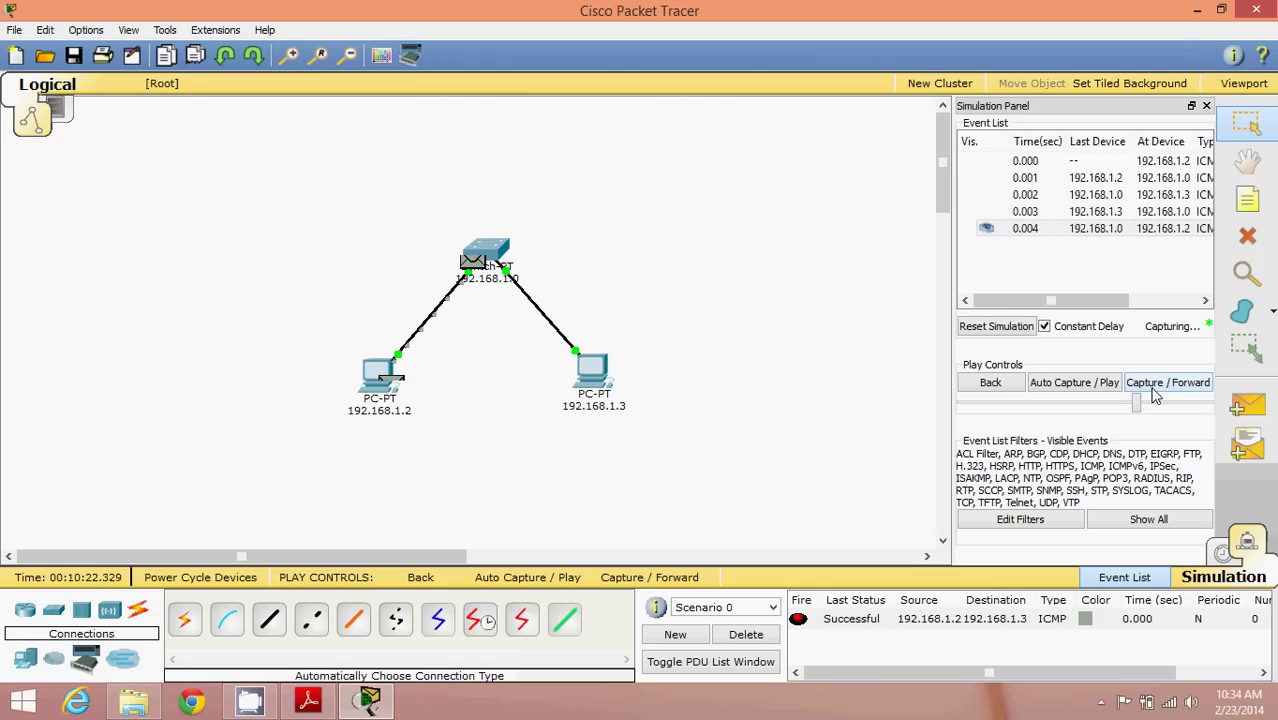
Delete the simulated scenario and return to Realtime mode.
click(752, 640)
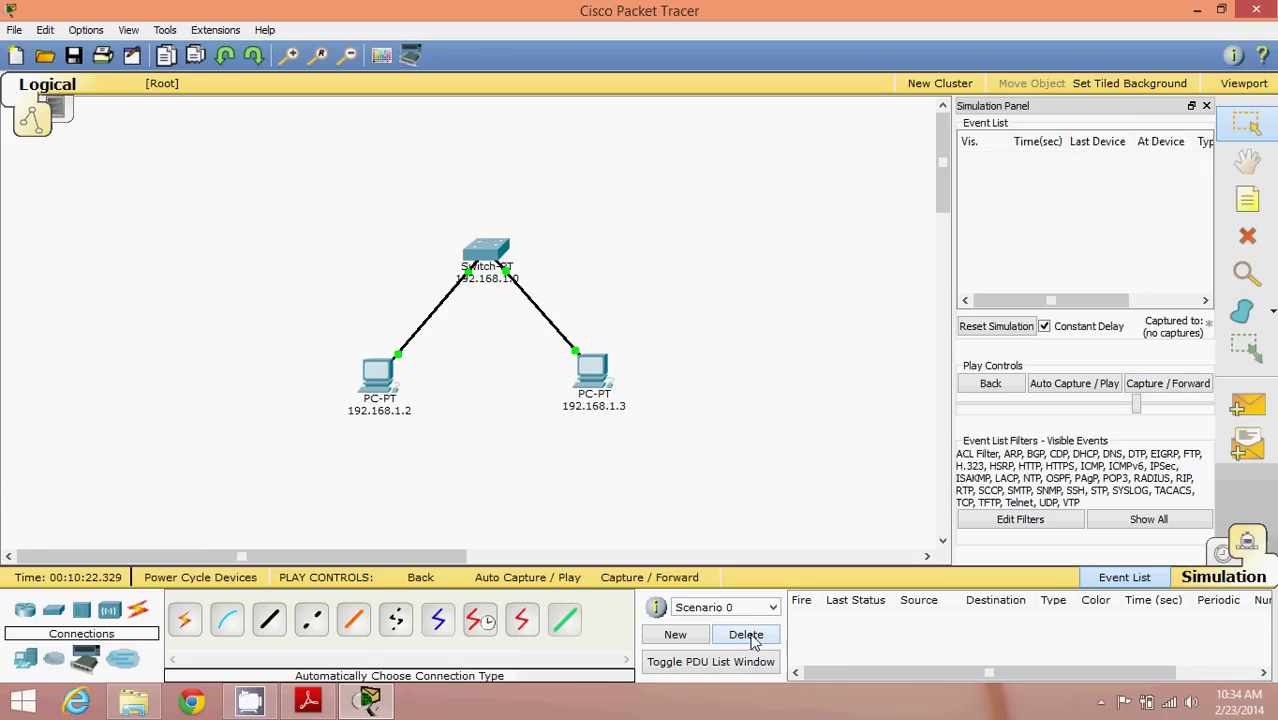
click(1222, 555)
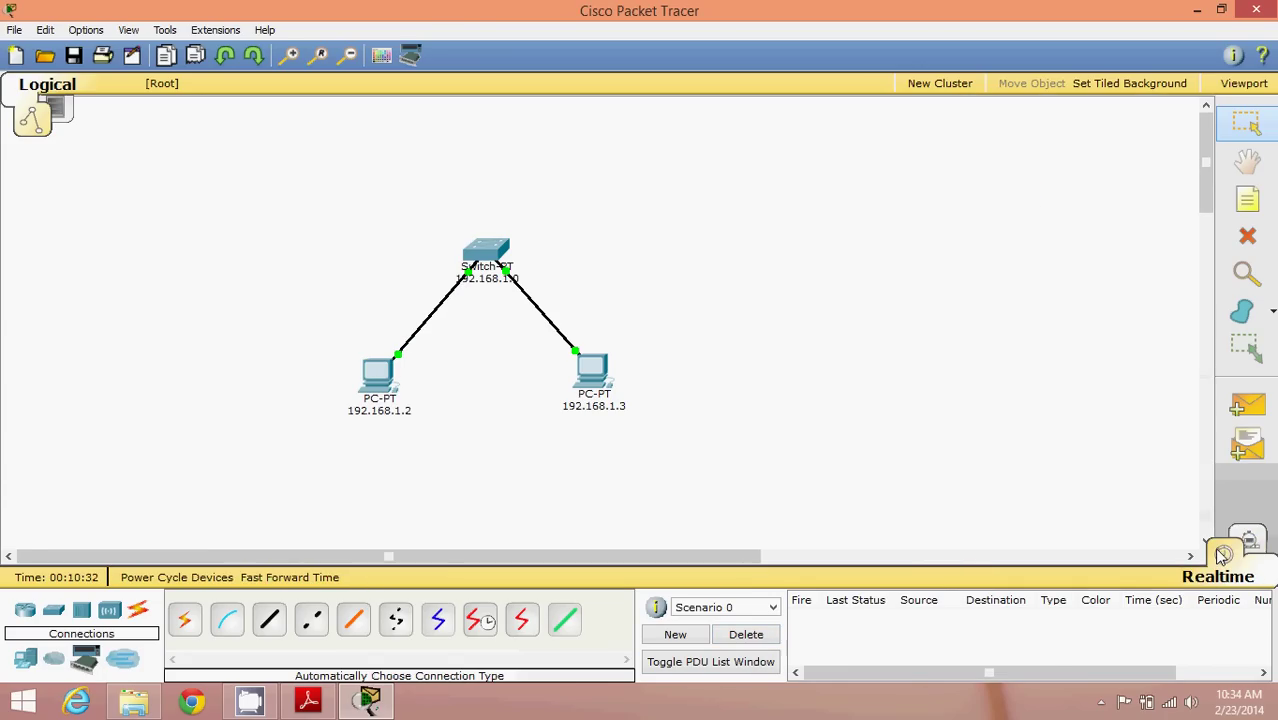
Move the switch and both connected PCs together toward the left of the workspace to free space beside them.
click(1245, 124)
drag(659, 398, 311, 234)
drag(497, 256, 291, 242)
click(623, 295)
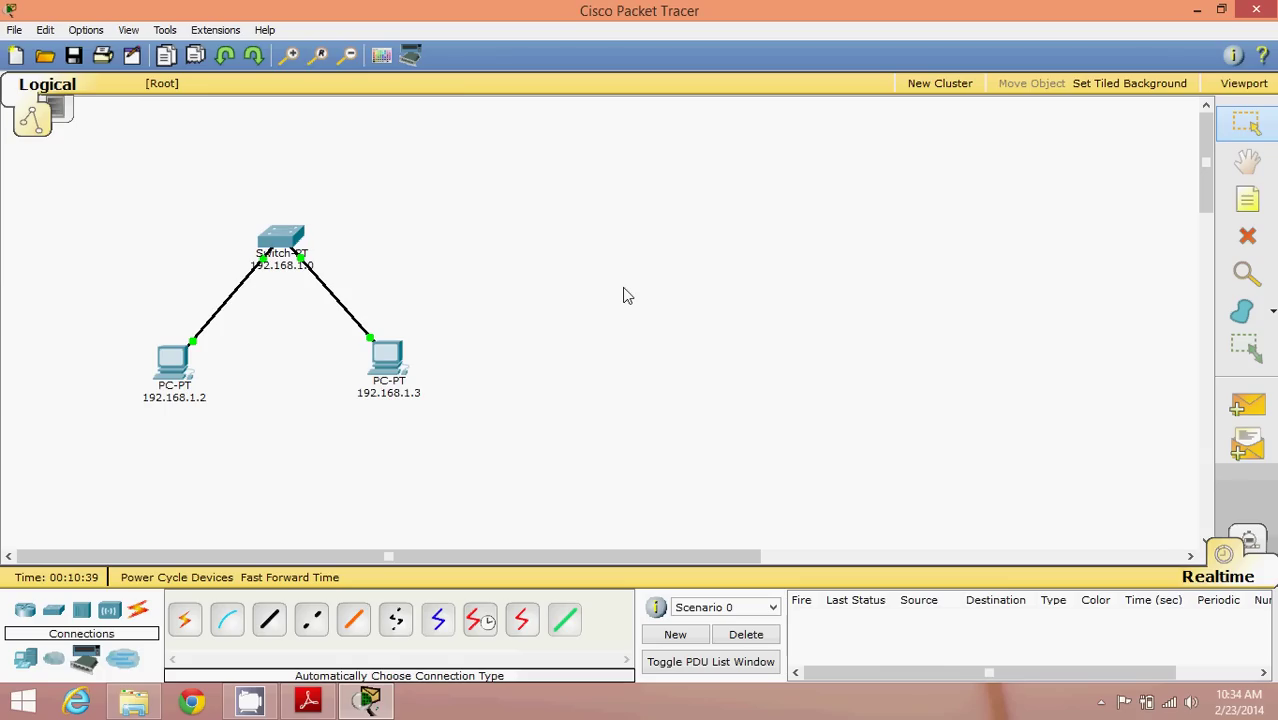
Place two generic PCs side by side to the right of the existing network.
click(25, 658)
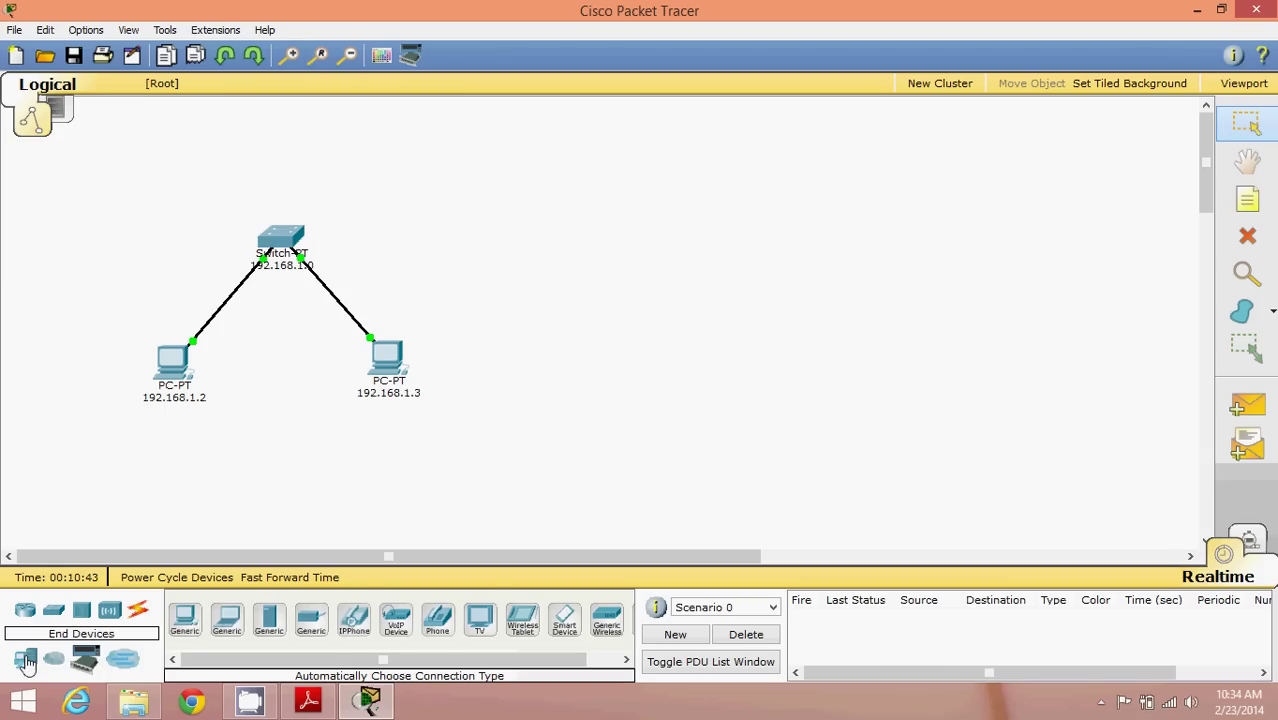
click(659, 360)
click(197, 630)
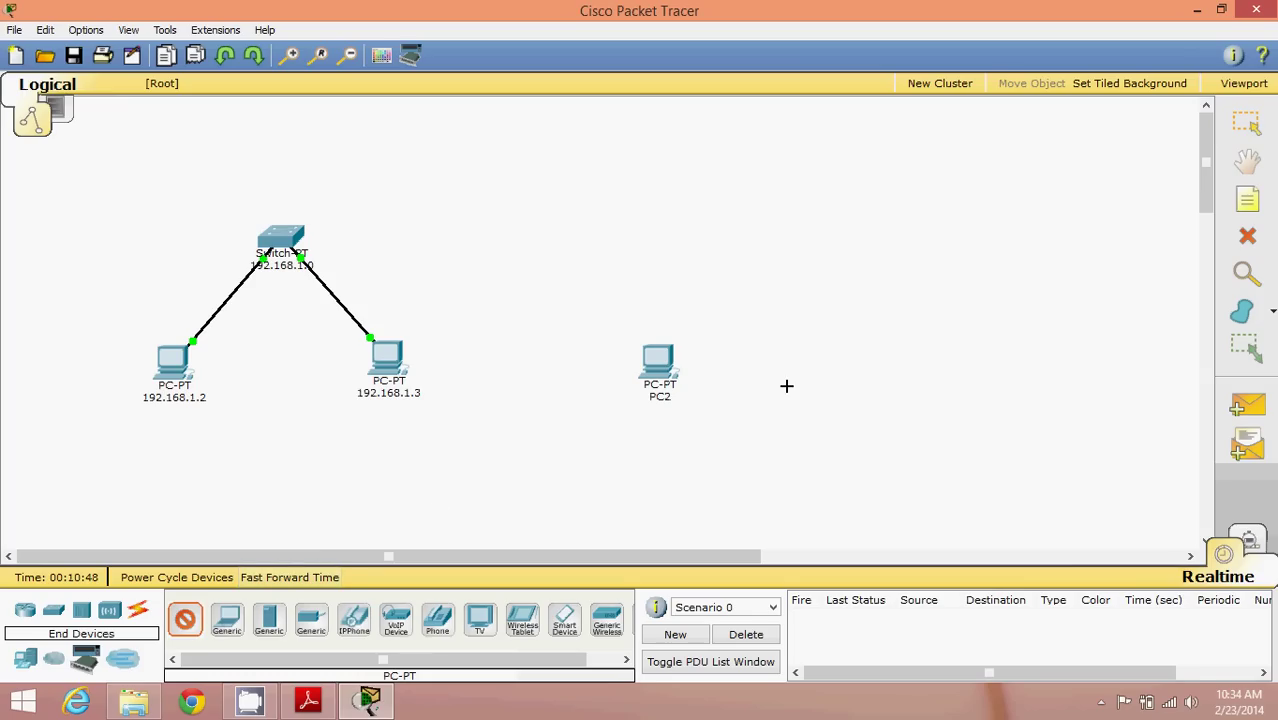
click(853, 360)
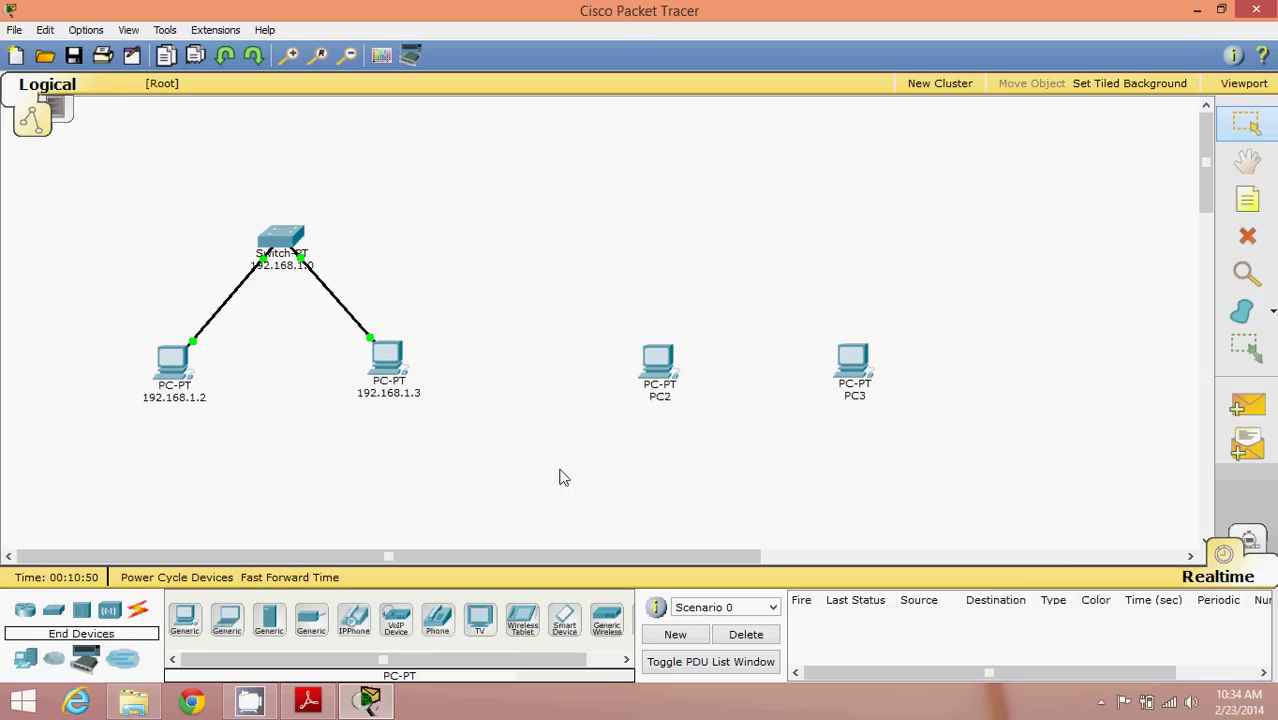
Relabel PC2 as 192.168.2.2.
click(660, 397)
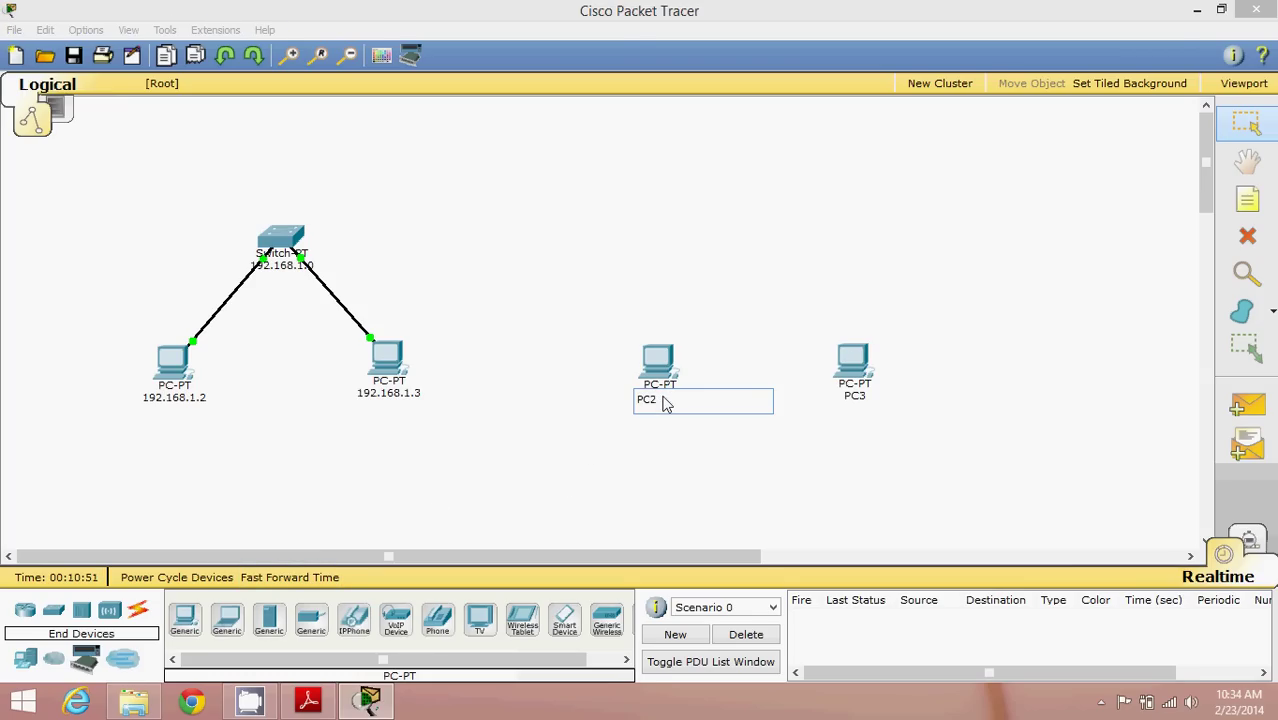
key(Delete)
key(Delete)
text(192.1)
text(.2)
Relabel PC3 as 192.168.2.3.
double_click(858, 400)
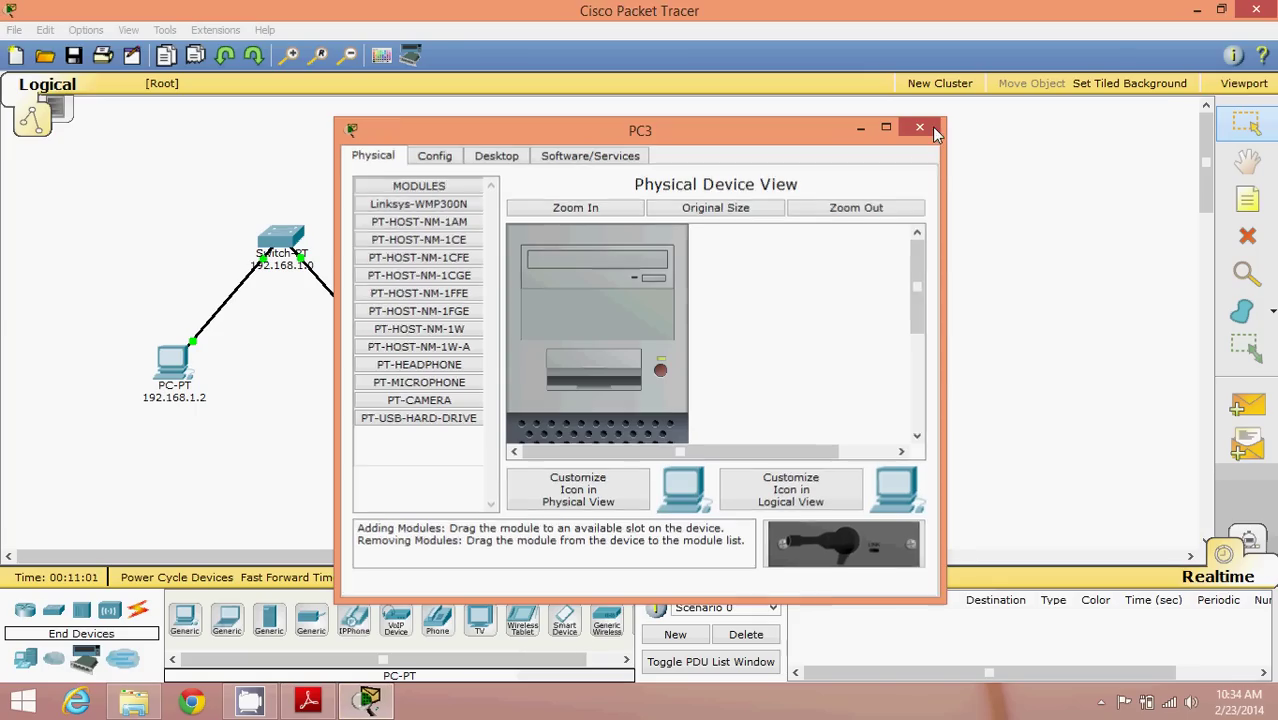
click(922, 127)
click(866, 401)
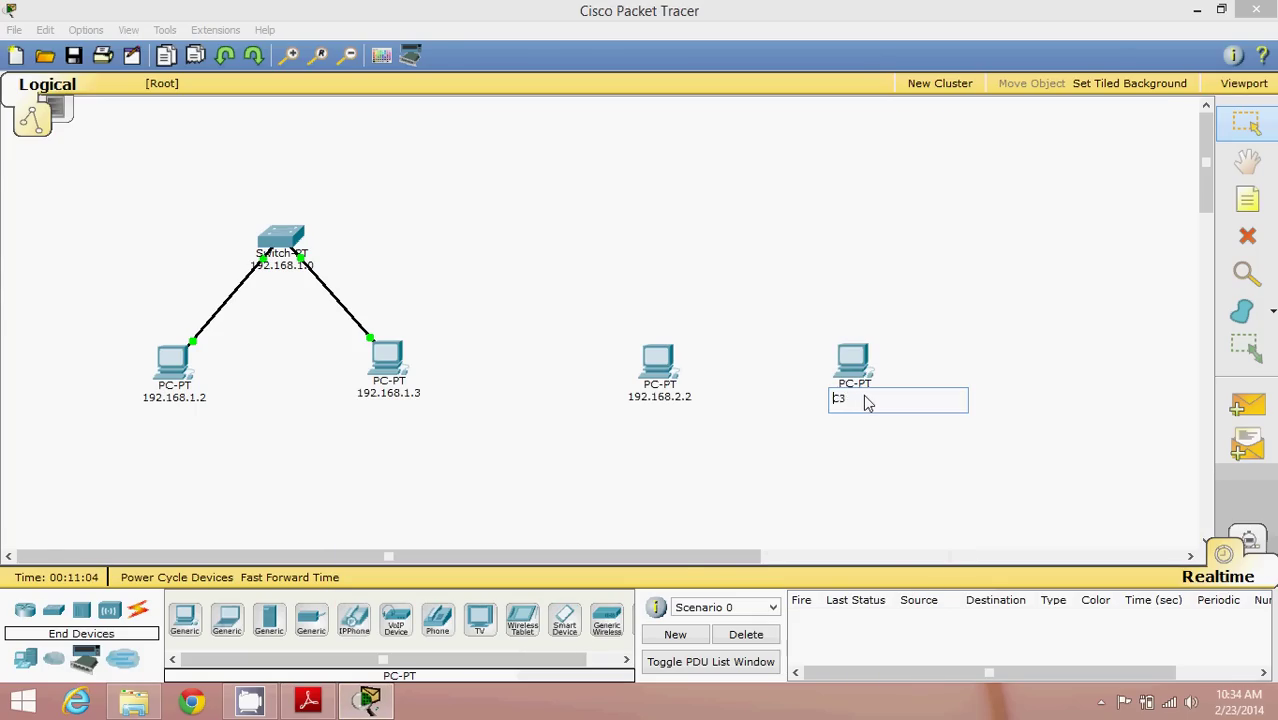
text(192.168.2.)
click(946, 369)
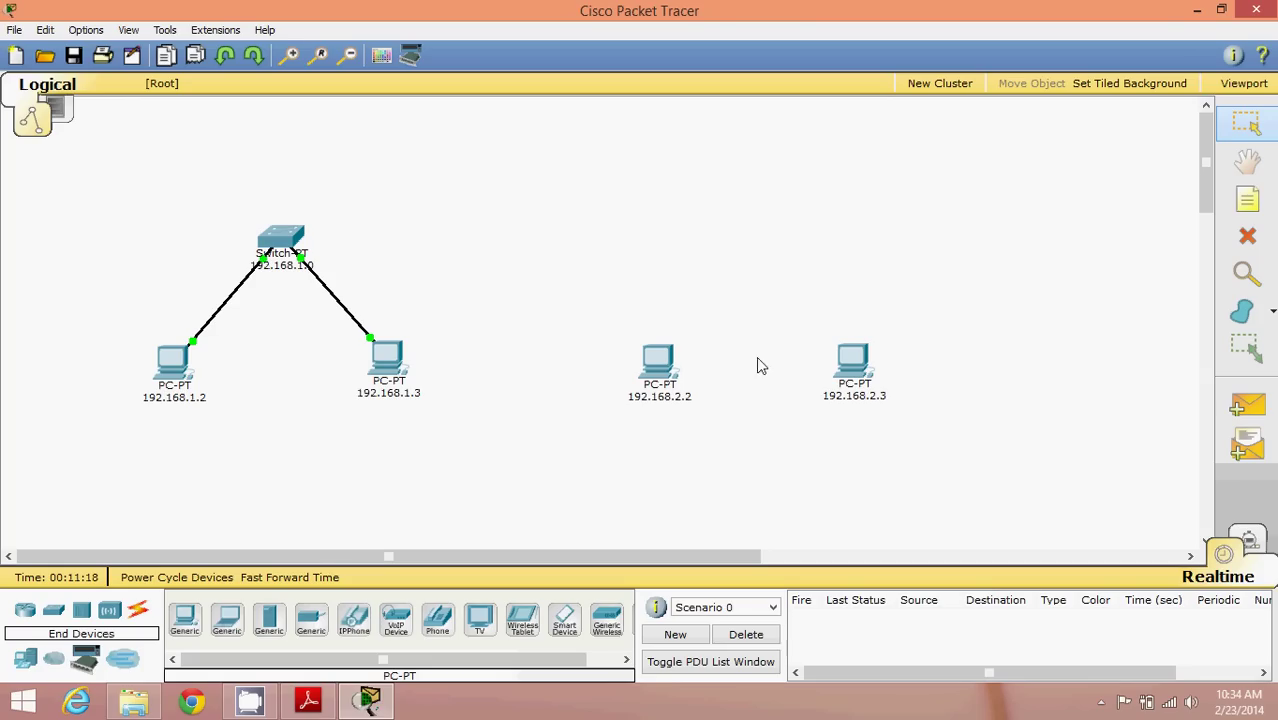
Place a generic Switch-PT above and between PCs 192.168.2.2 and 192.168.2.3.
click(53, 610)
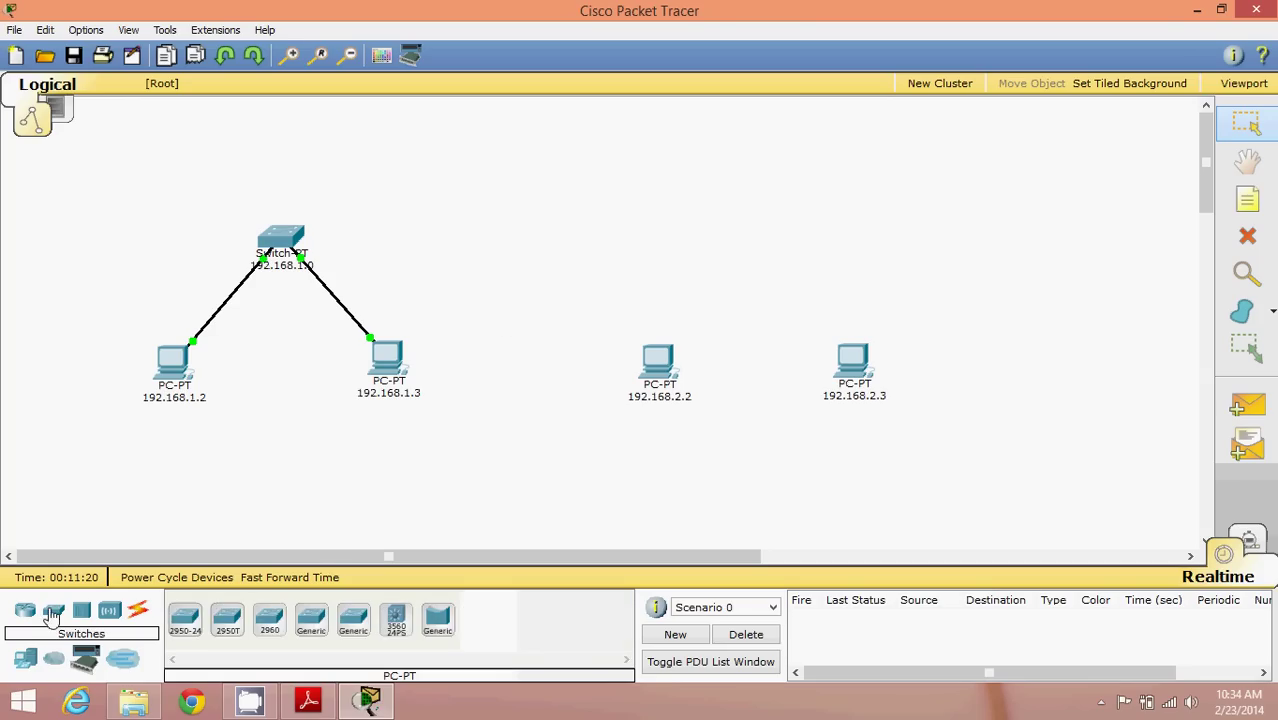
click(311, 620)
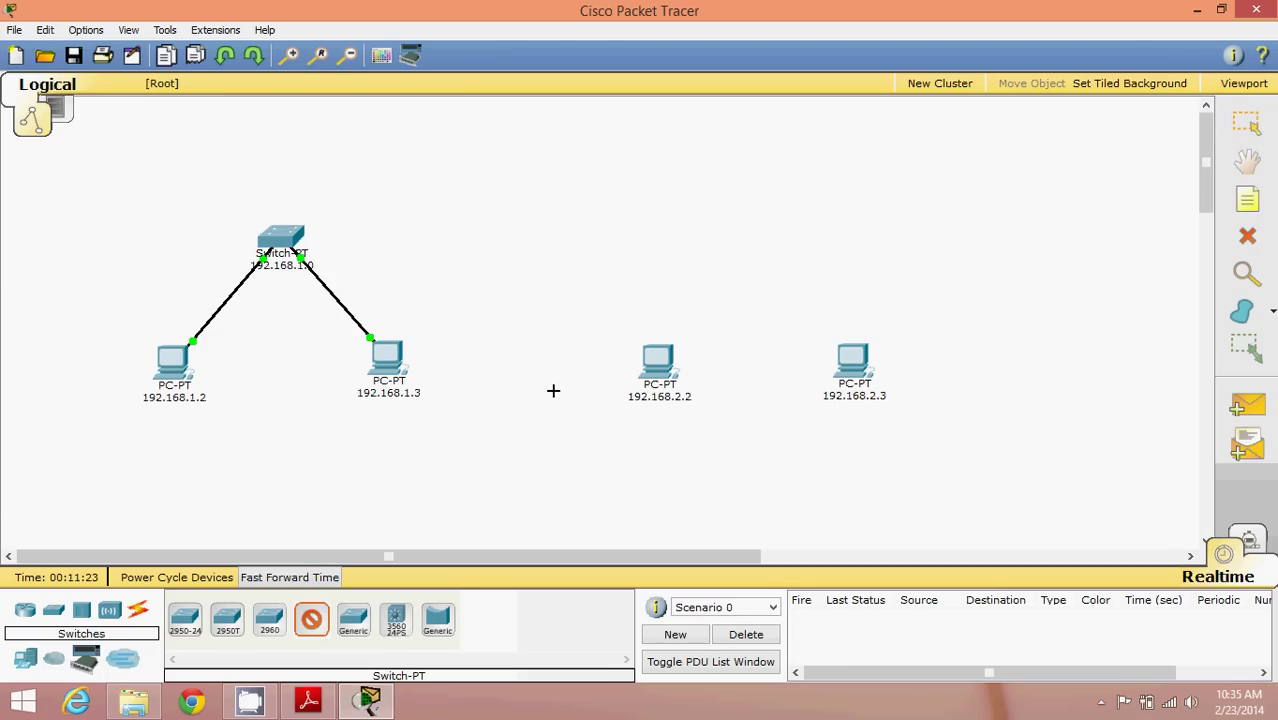
click(752, 224)
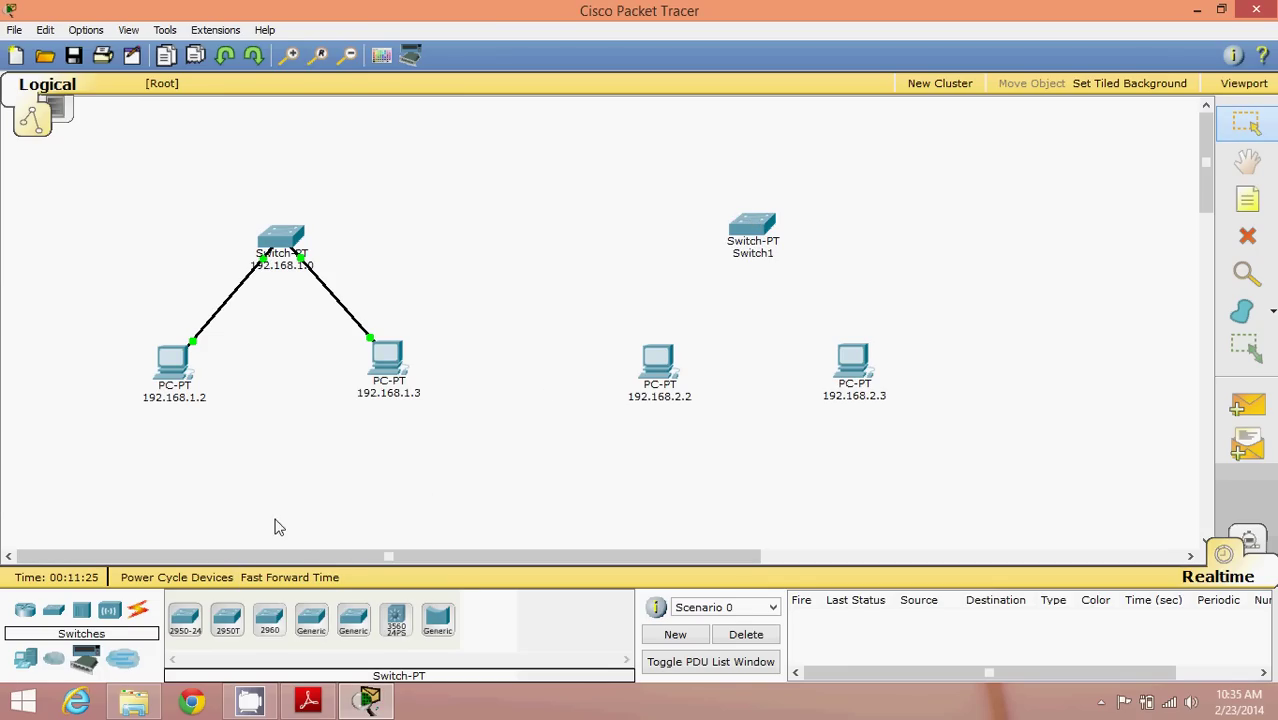
Connect PC 192.168.2.2 to the new switch using the automatically chosen connection type.
click(138, 610)
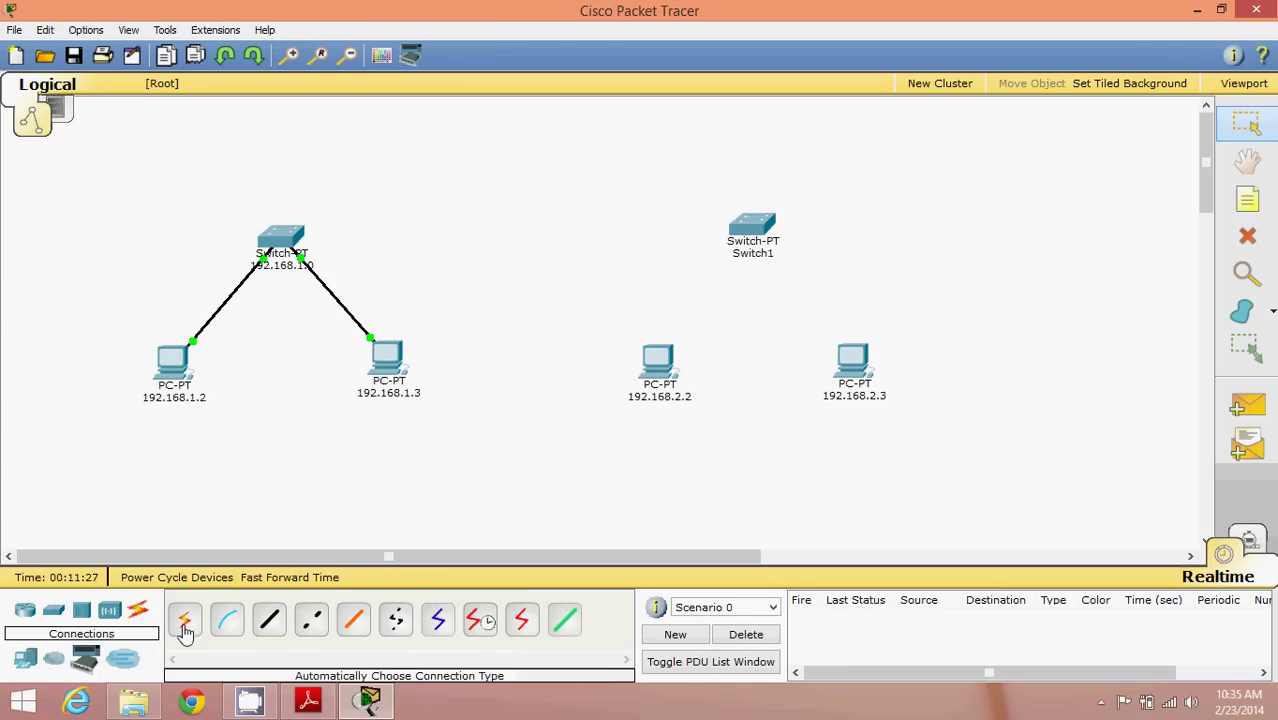
click(184, 619)
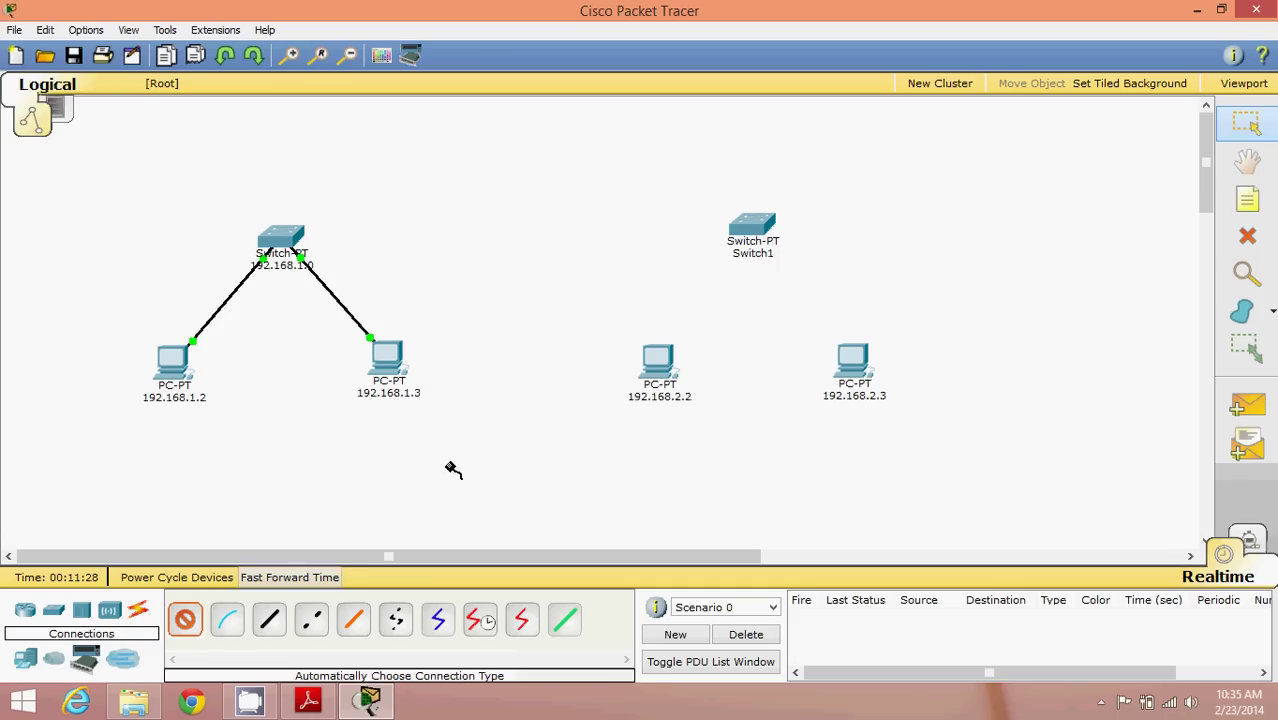
click(653, 357)
click(752, 228)
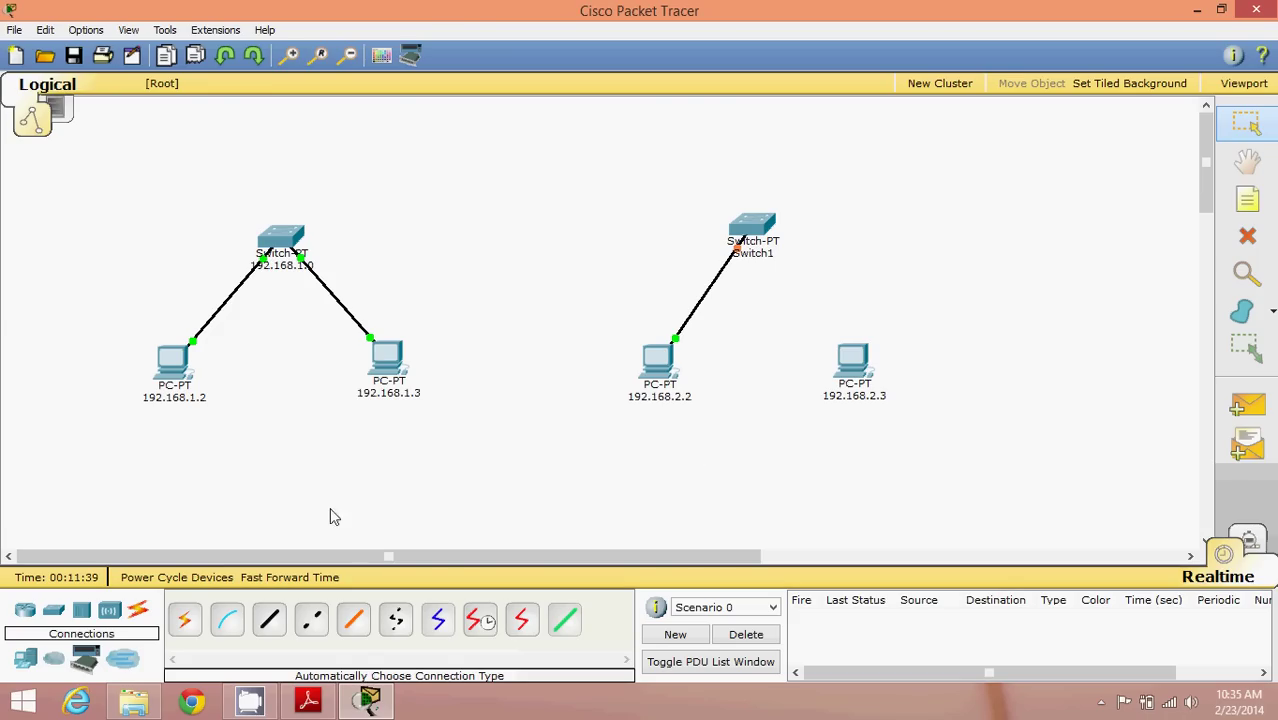
Connect PC 192.168.2.3 to Switch1 using the automatically chosen connection type.
click(184, 620)
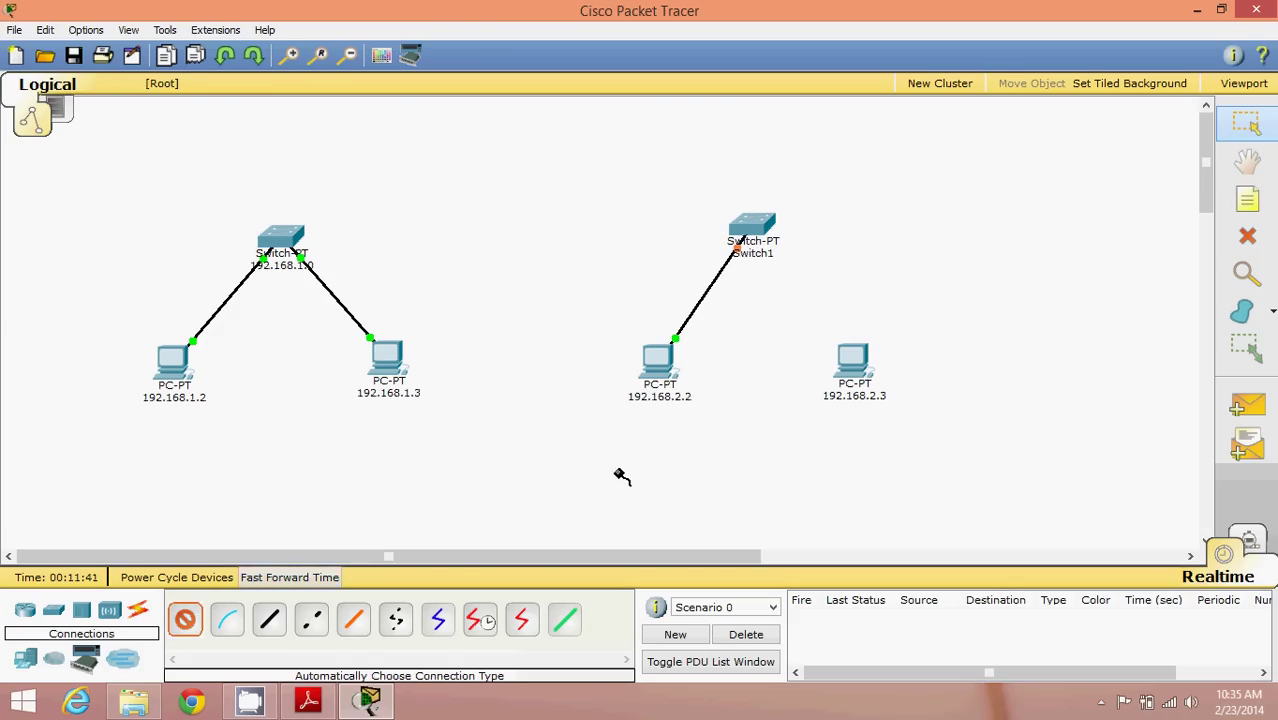
click(852, 360)
click(772, 232)
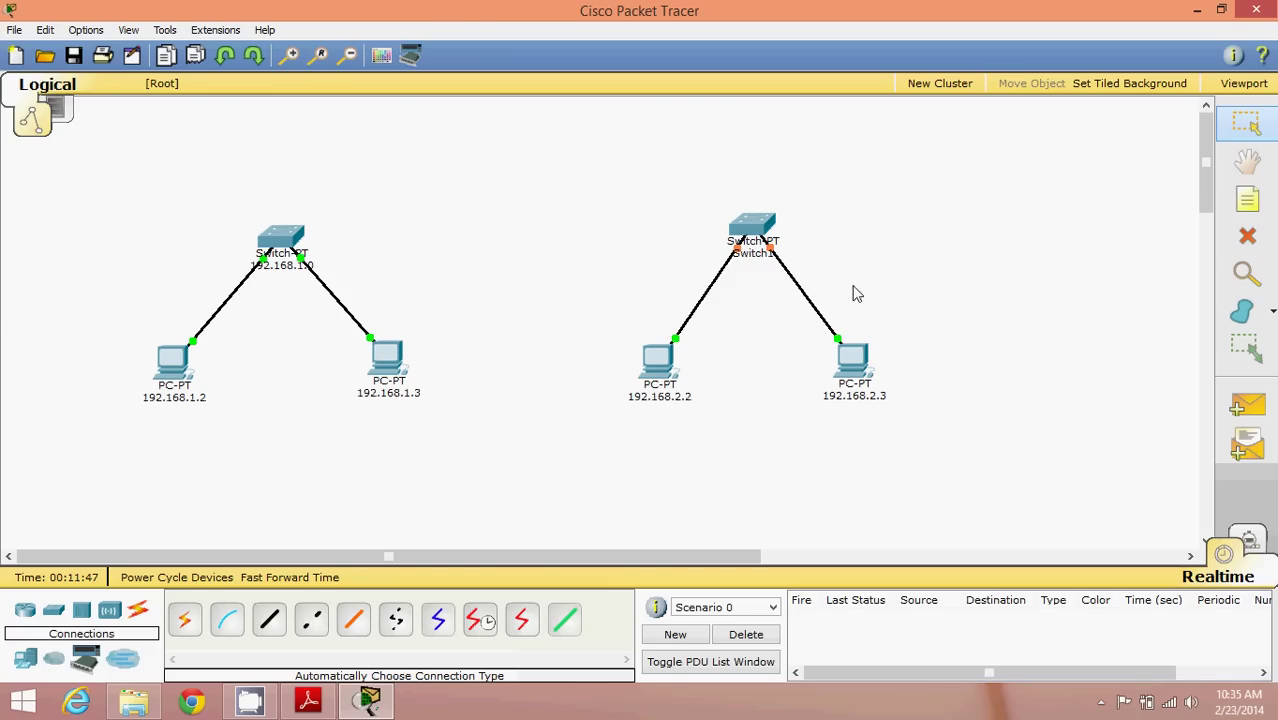
Relabel Switch1 as 192.168.2.0.
click(757, 255)
key(BackSpace)
key(BackSpace)
key(BackSpace)
key(BackSpace)
key(BackSpace)
key(BackSpace)
key(BackSpace)
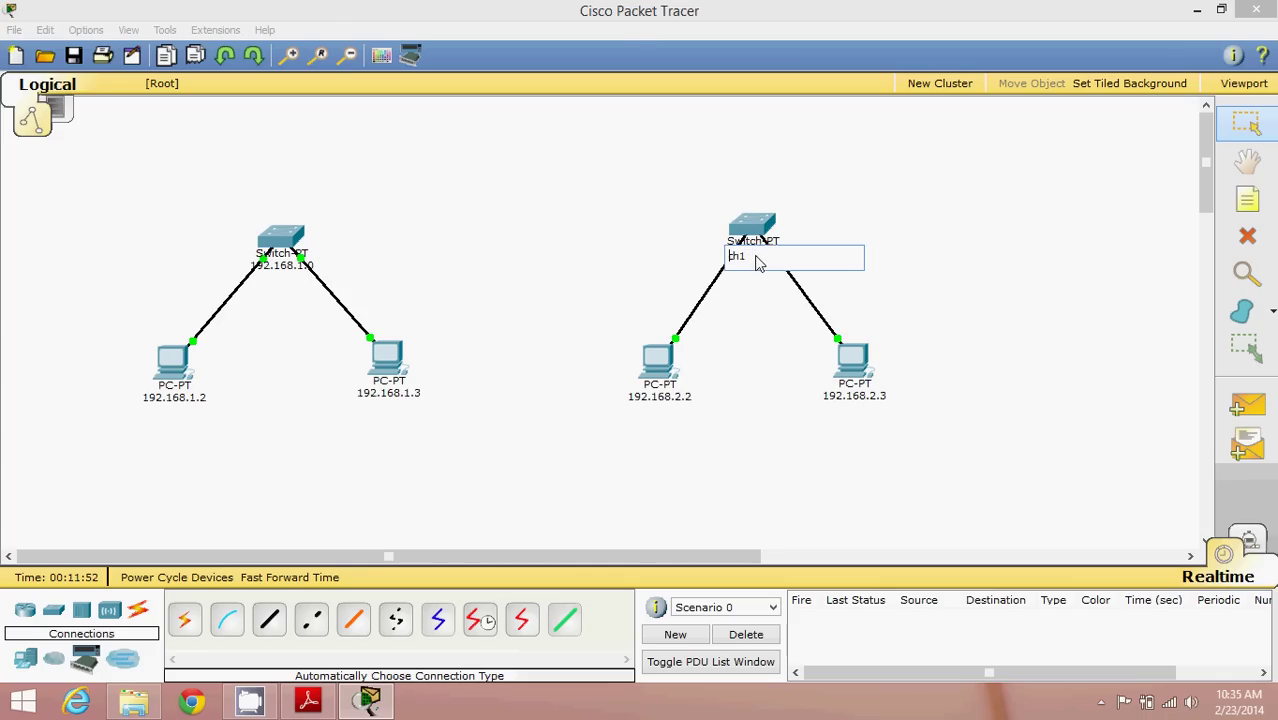
text(192.168.2.0)
click(834, 200)
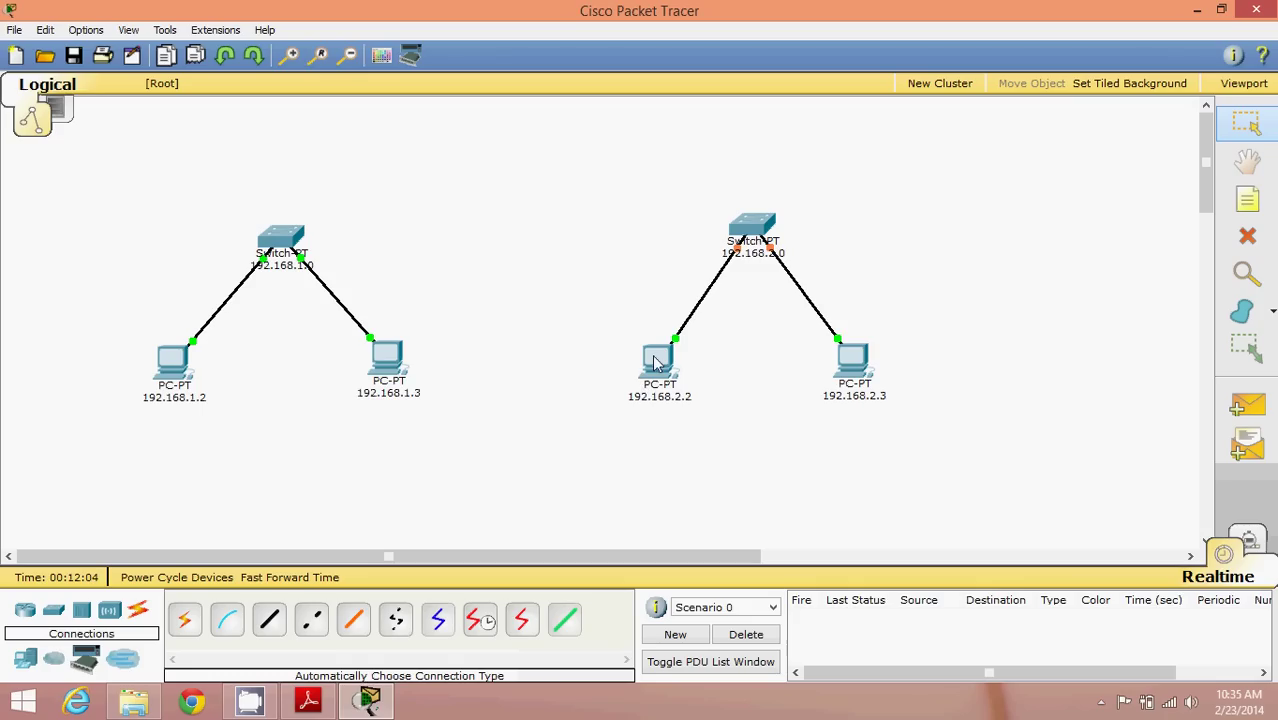
Assign the PC labelled 192.168.2.2 the static IP address 192.168.2.2 with the automatically filled subnet mask.
mouse_move(655, 363)
click(660, 360)
click(498, 157)
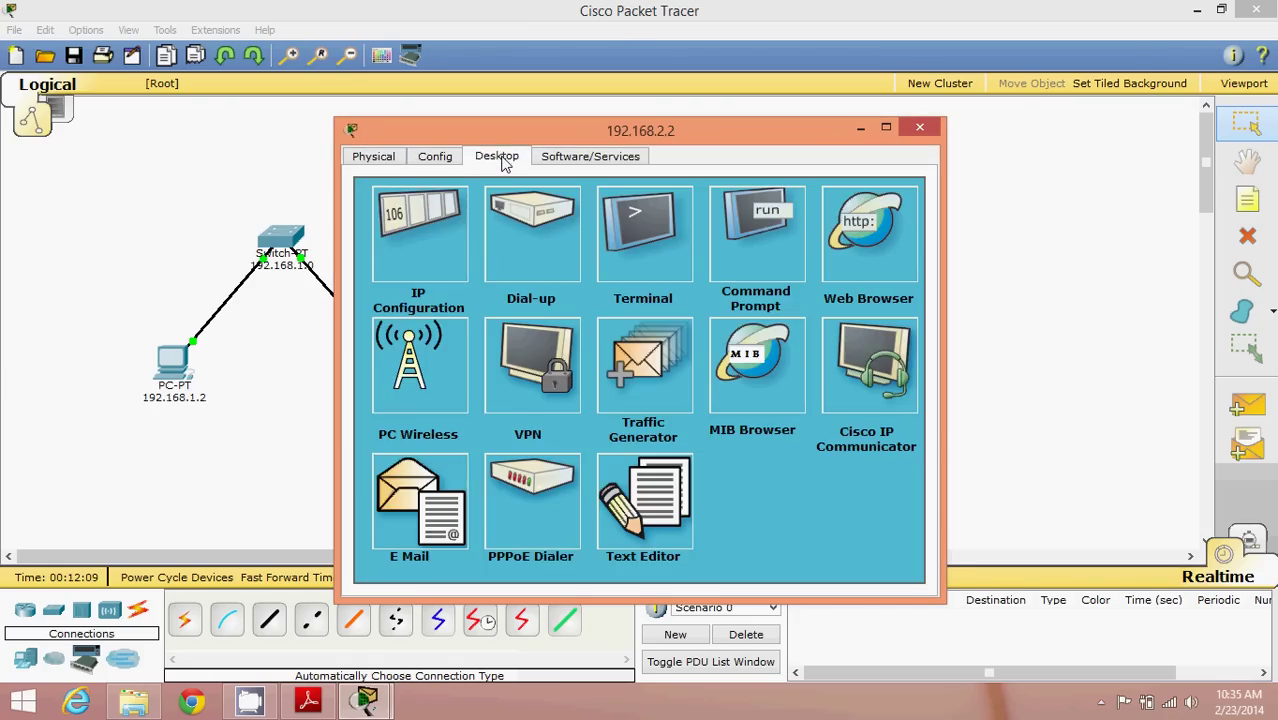
click(403, 245)
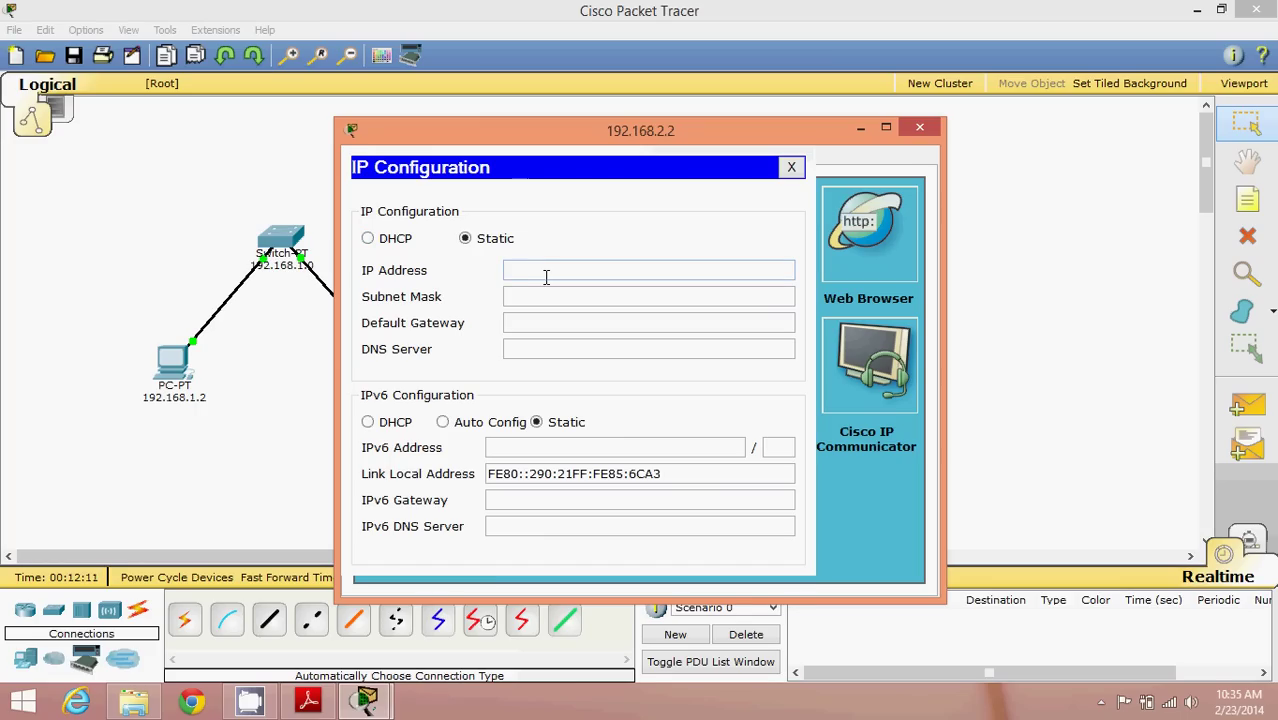
text(192.168)
text(.1.)
text(.2.2)
click(584, 294)
click(917, 130)
Assign the PC labelled 192.168.2.3 the static IP address 192.168.2.3 with subnet mask 255.255.255.0.
click(852, 356)
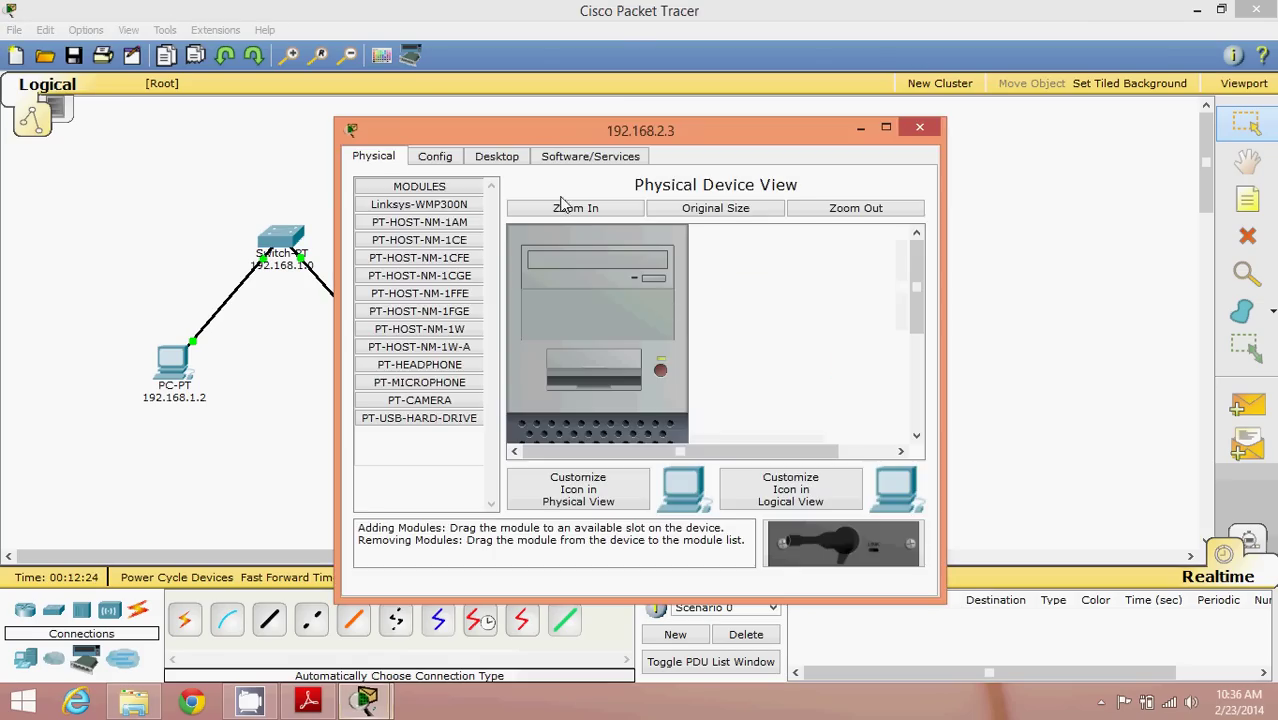
click(494, 157)
click(421, 236)
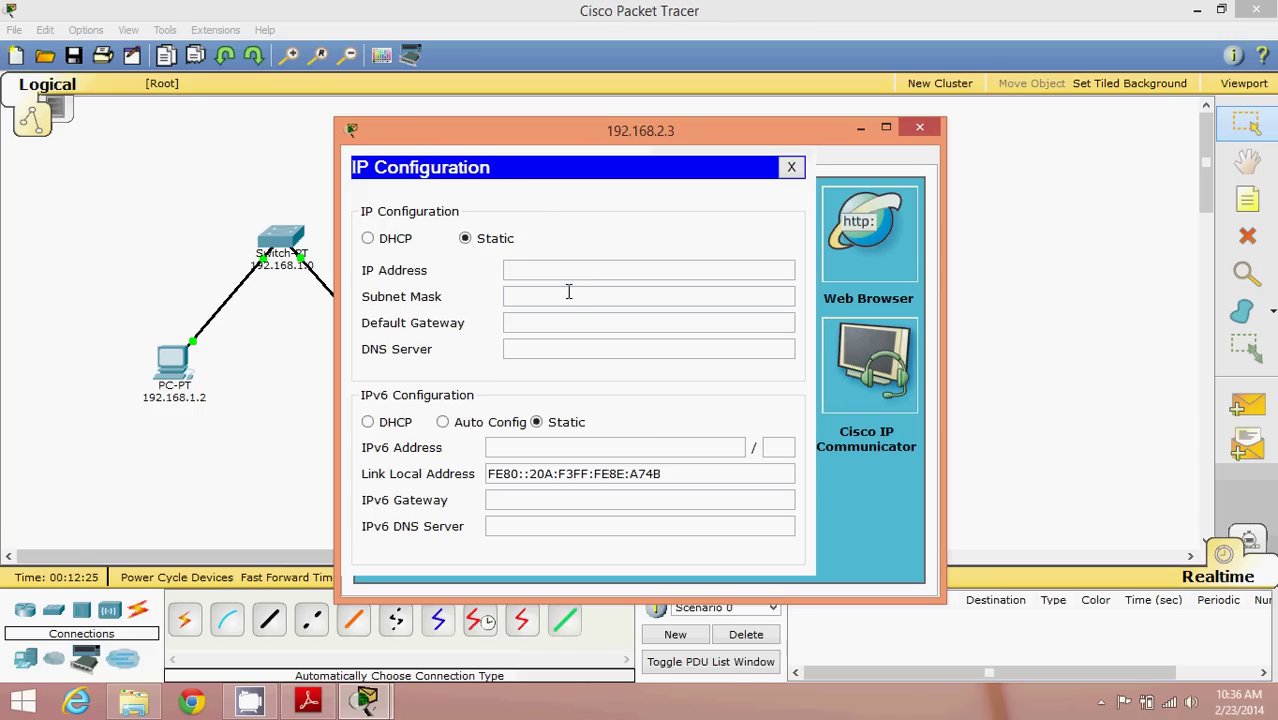
text(192.168.2.3)
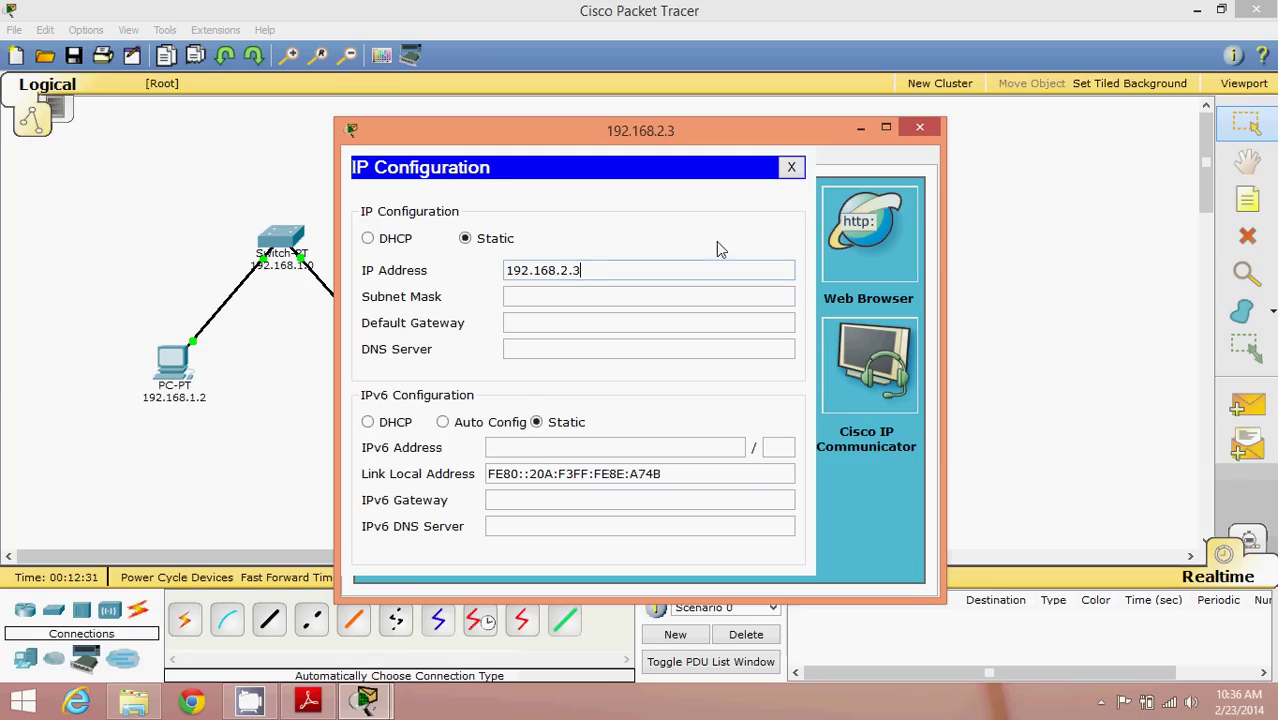
click(647, 297)
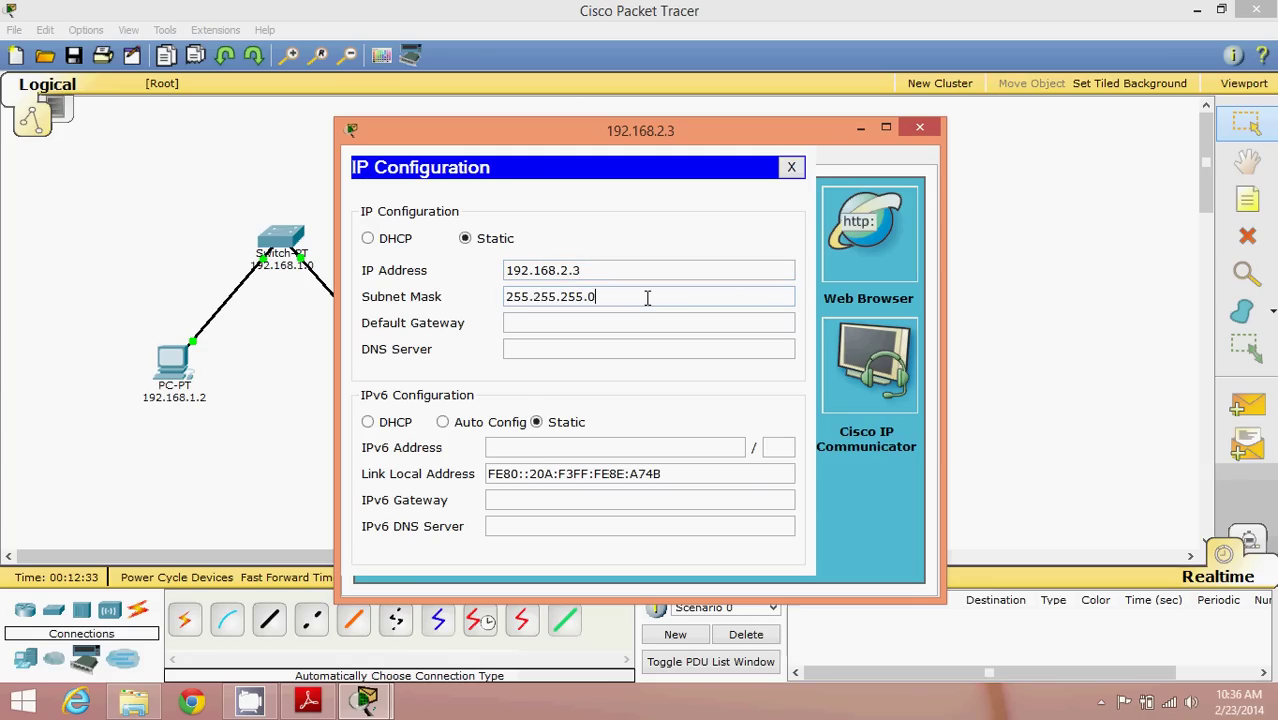
click(919, 128)
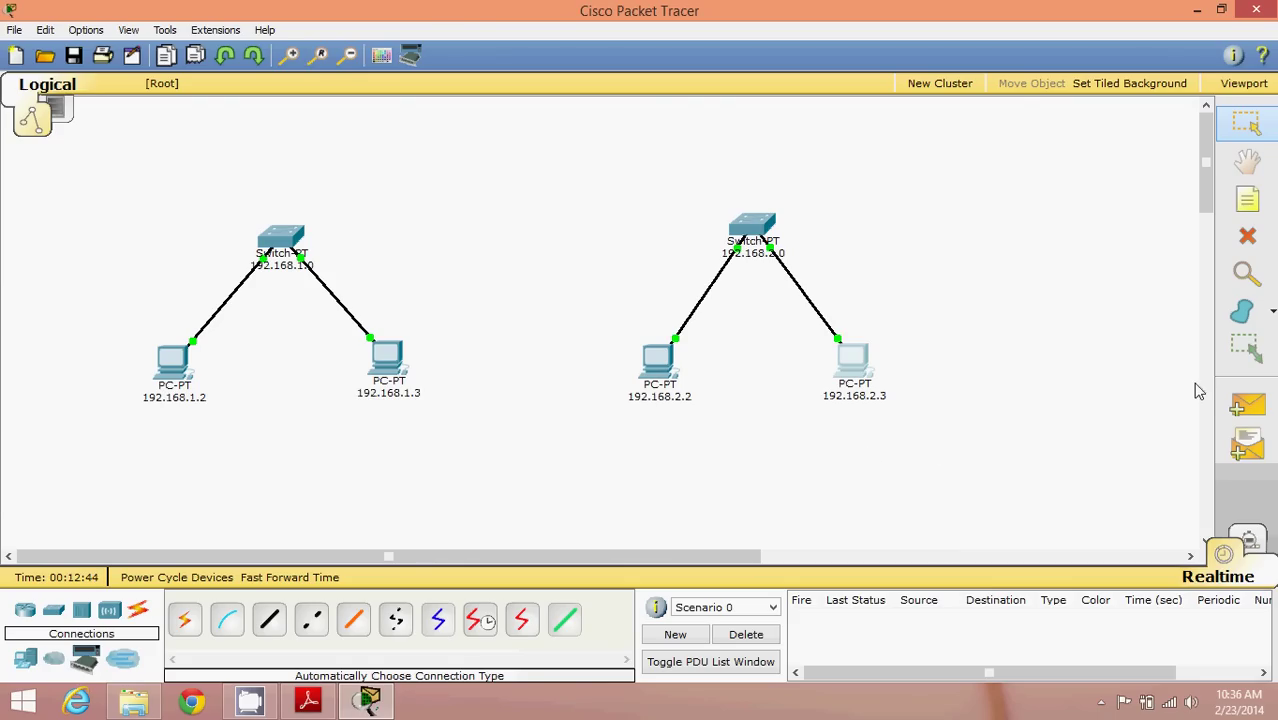
Test connectivity with a simple PDU from PC 192.168.2.2 to PC 192.168.2.3, and delete the test scenario.
click(1240, 407)
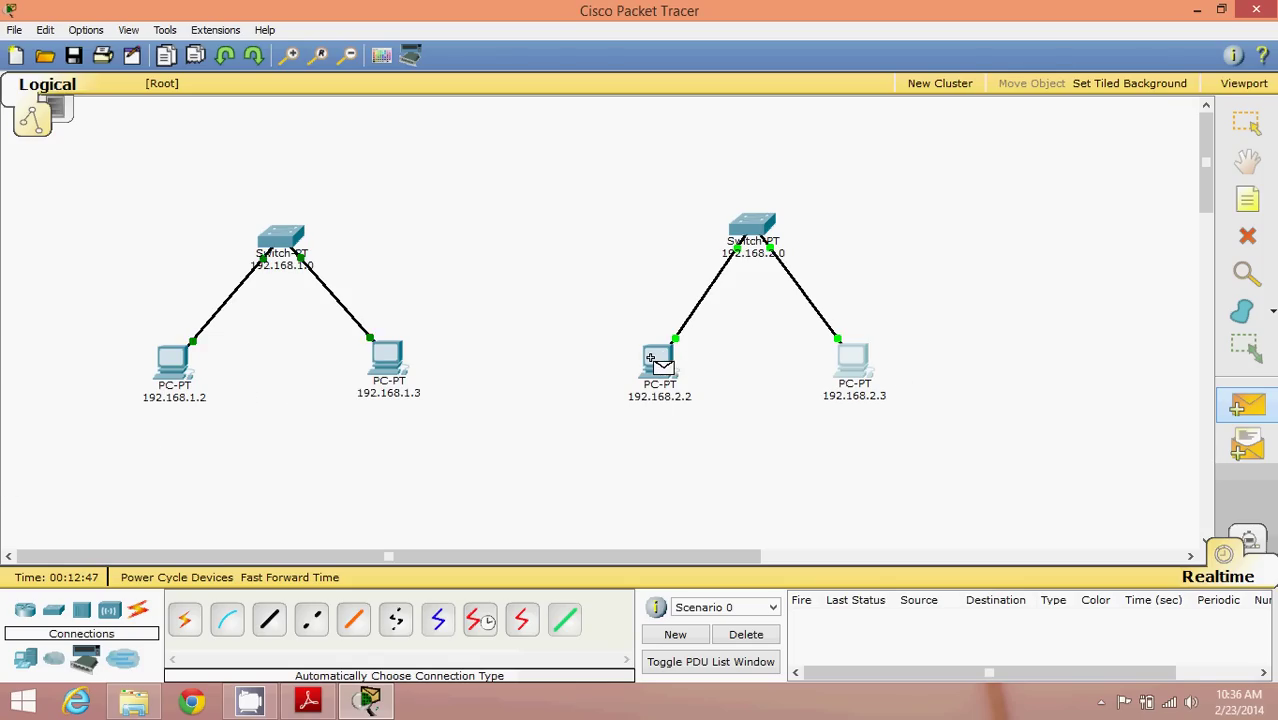
click(663, 360)
click(850, 357)
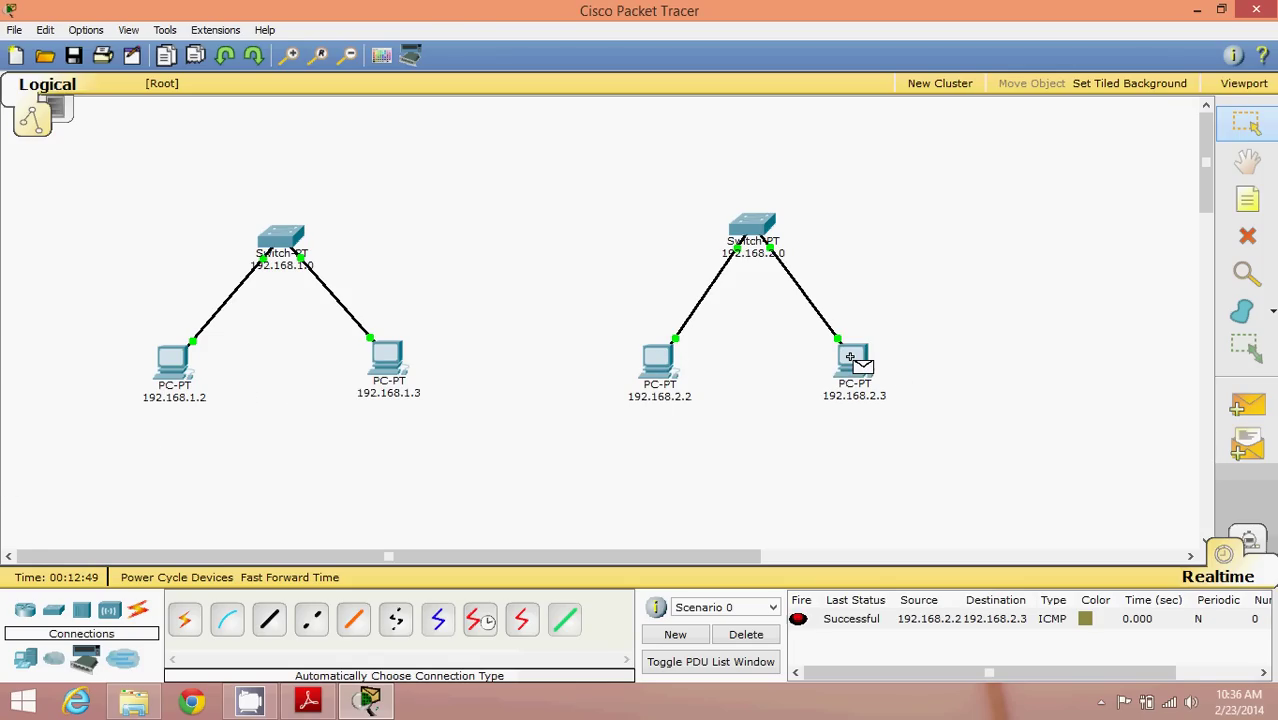
click(746, 634)
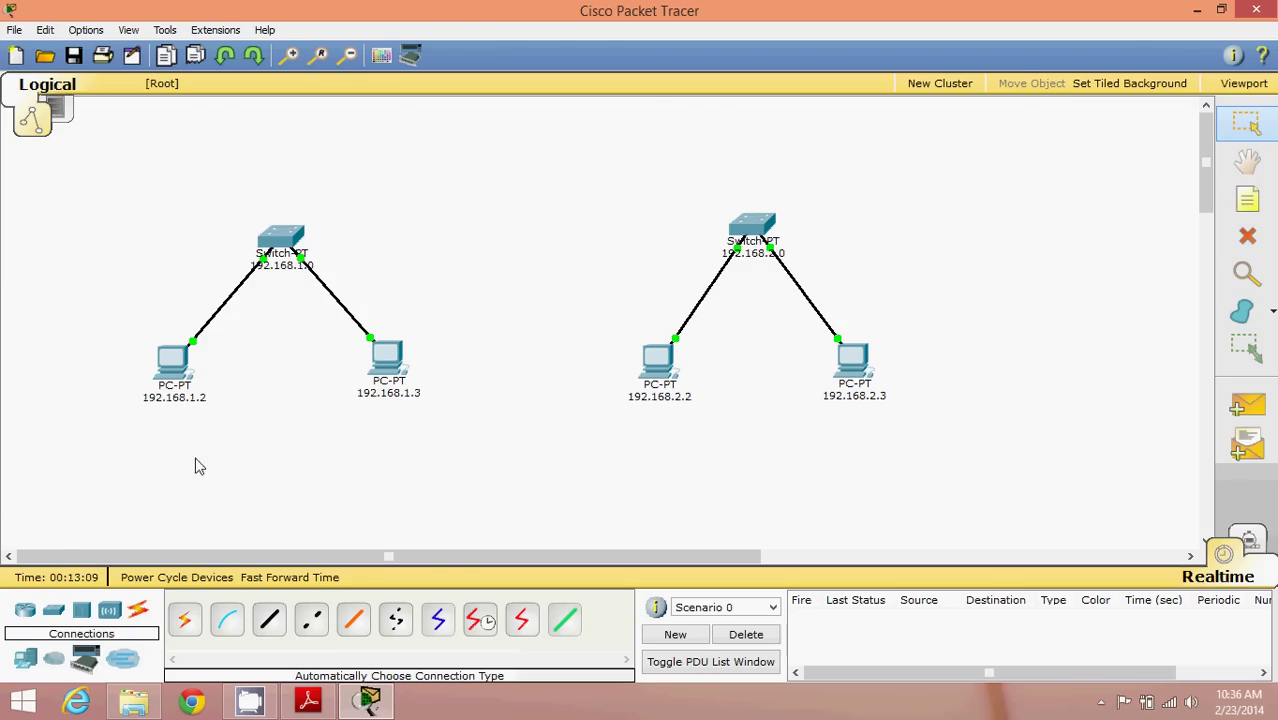
Place a generic Router-PT above and between the 192.168.1.0 and 192.168.2.0 switches.
click(24, 617)
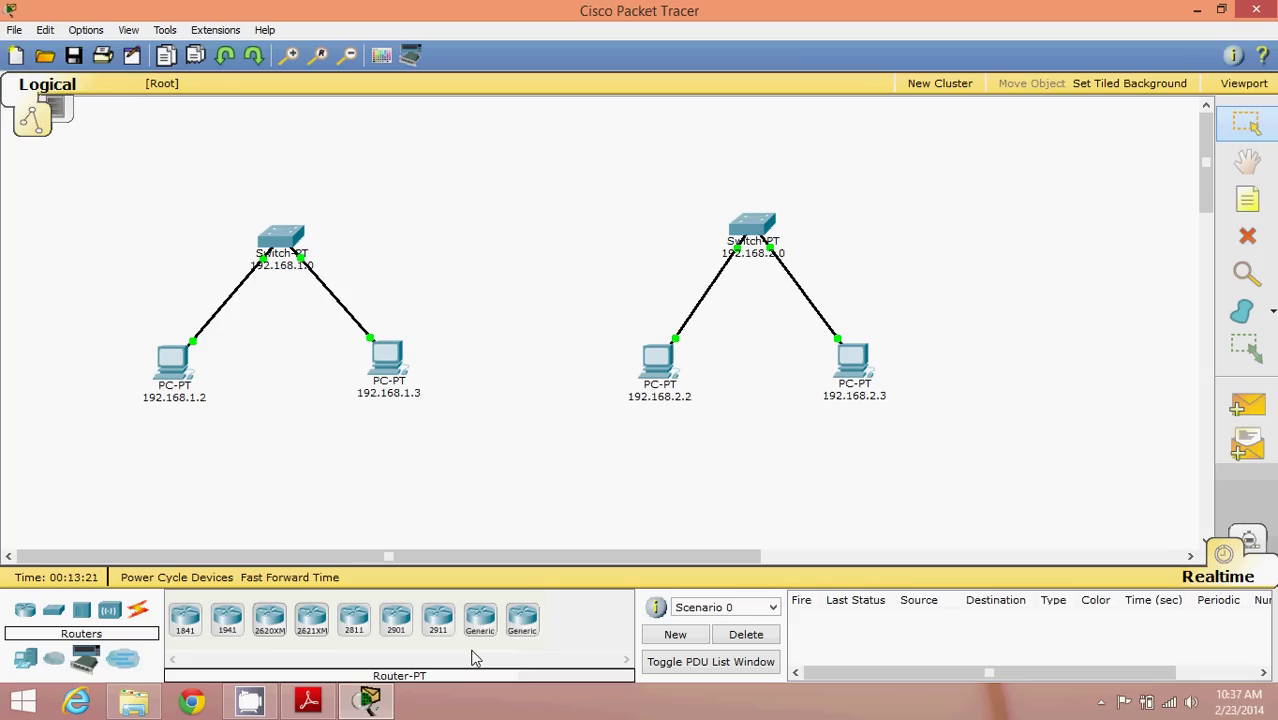
click(479, 618)
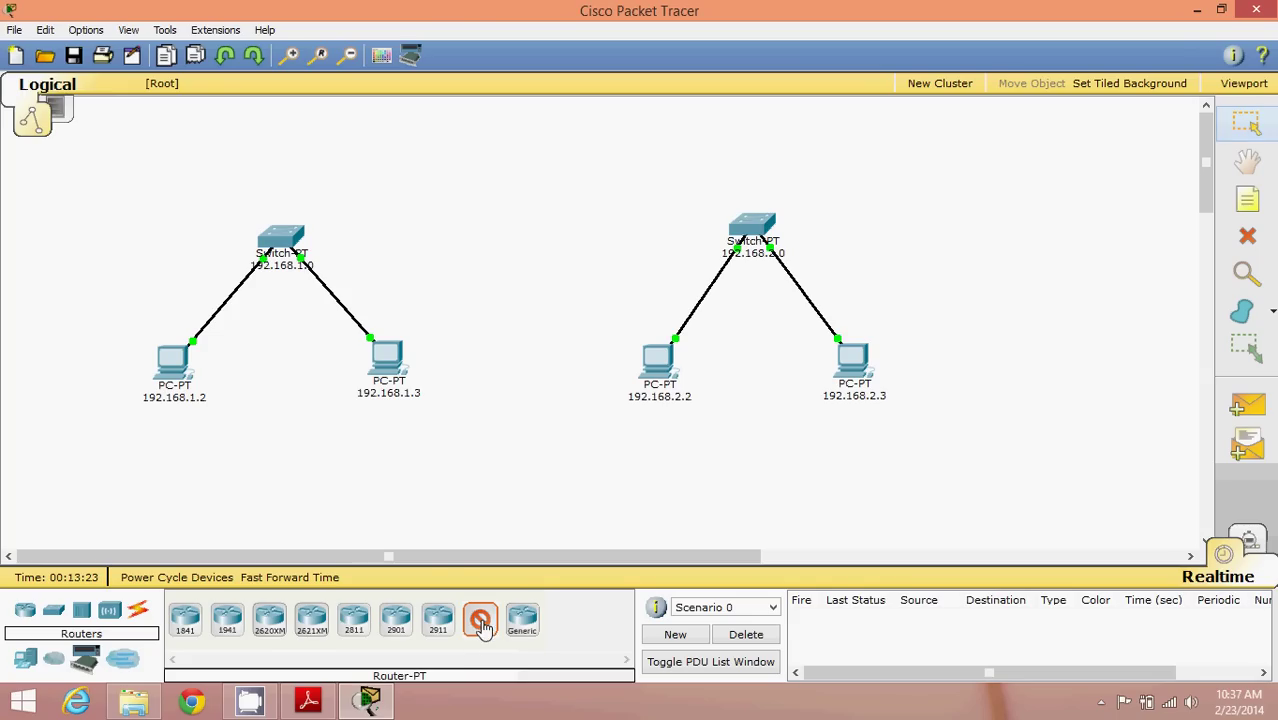
click(520, 164)
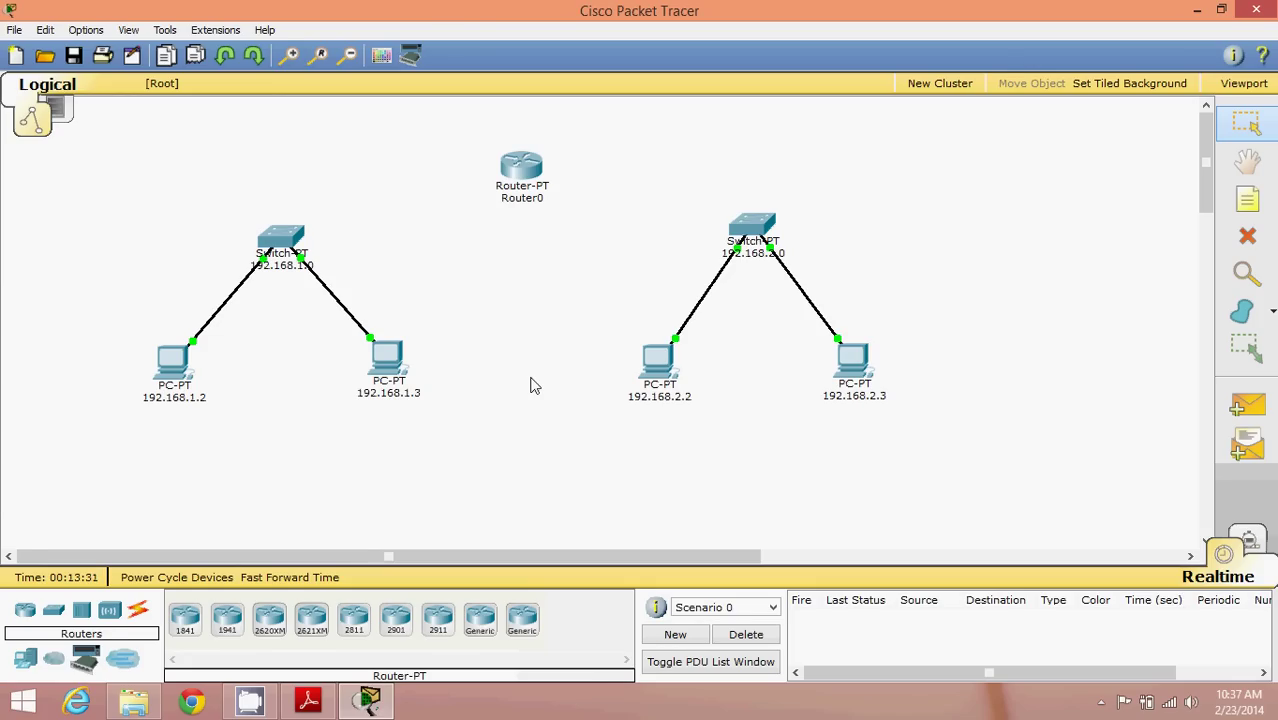
Connect switch 192.168.1.0 to Router0 using the automatically chosen connection type.
click(138, 608)
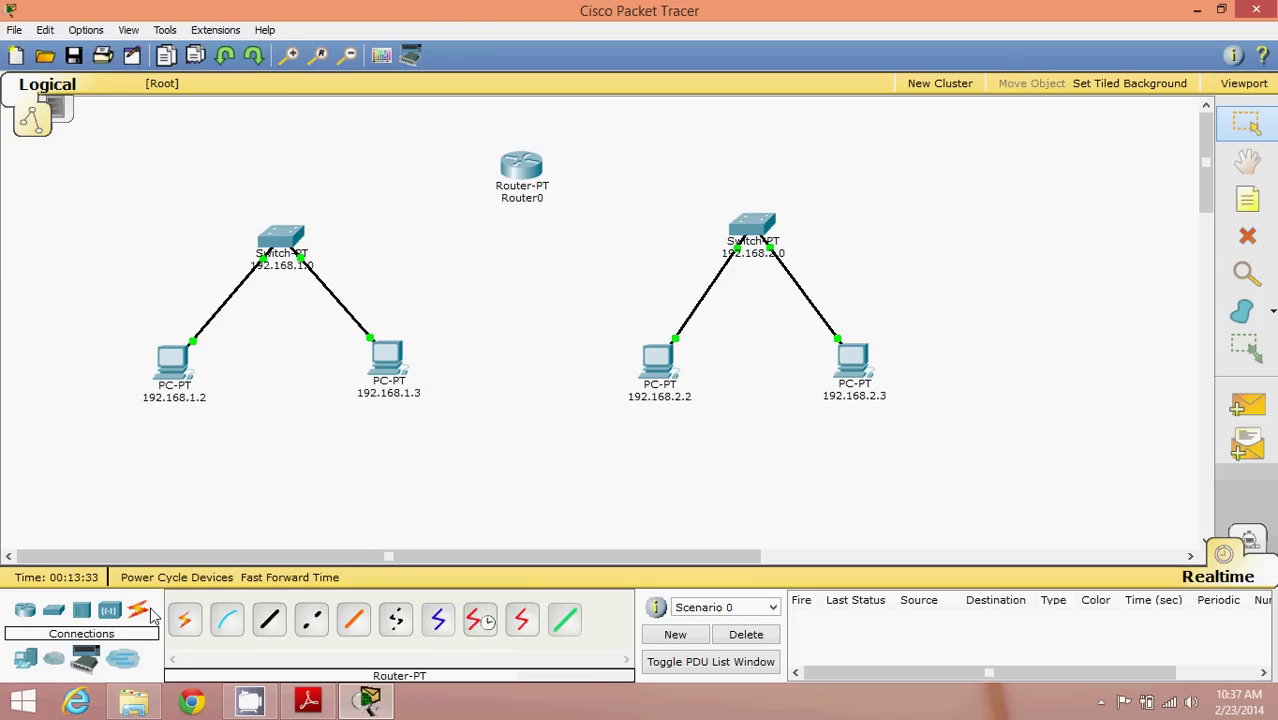
click(186, 621)
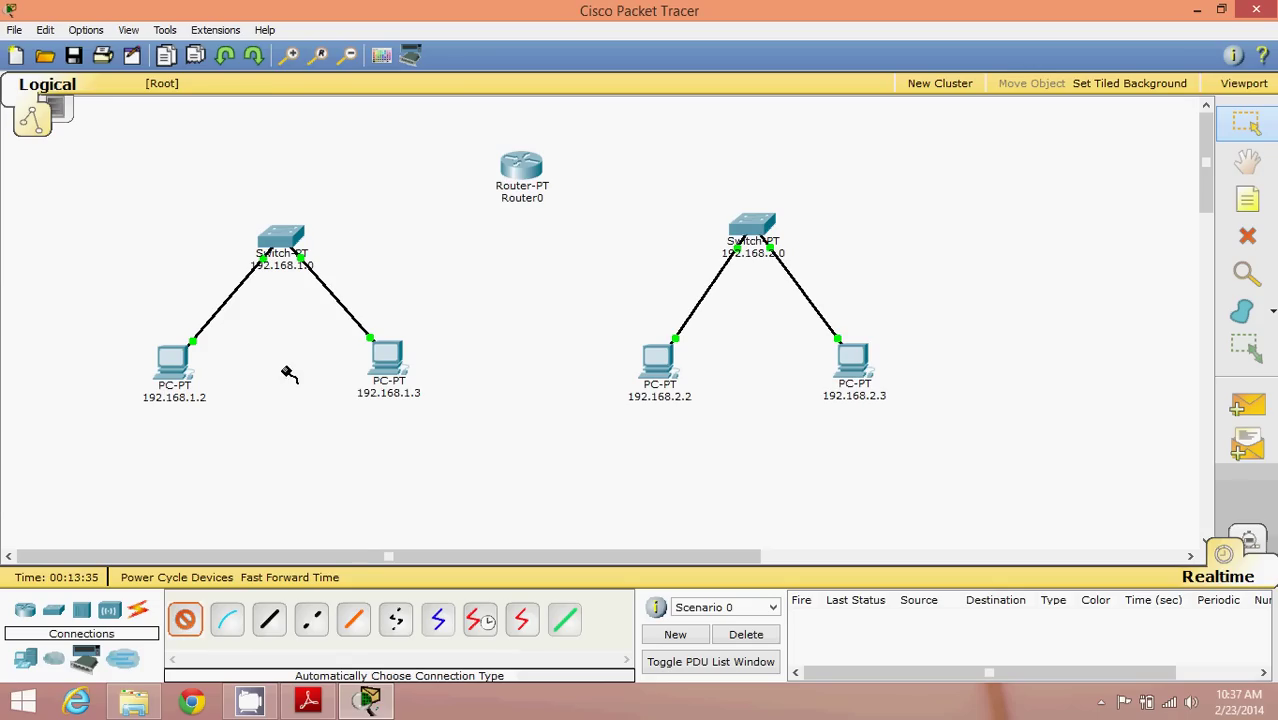
click(282, 232)
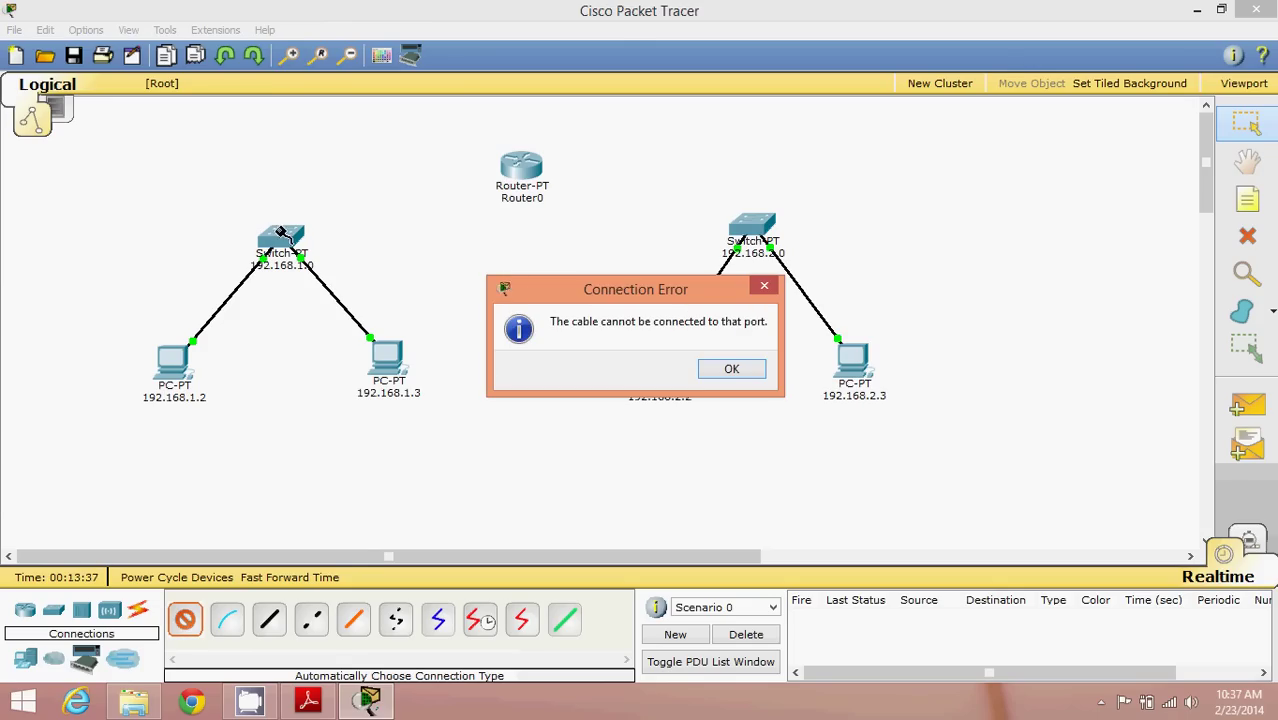
click(732, 369)
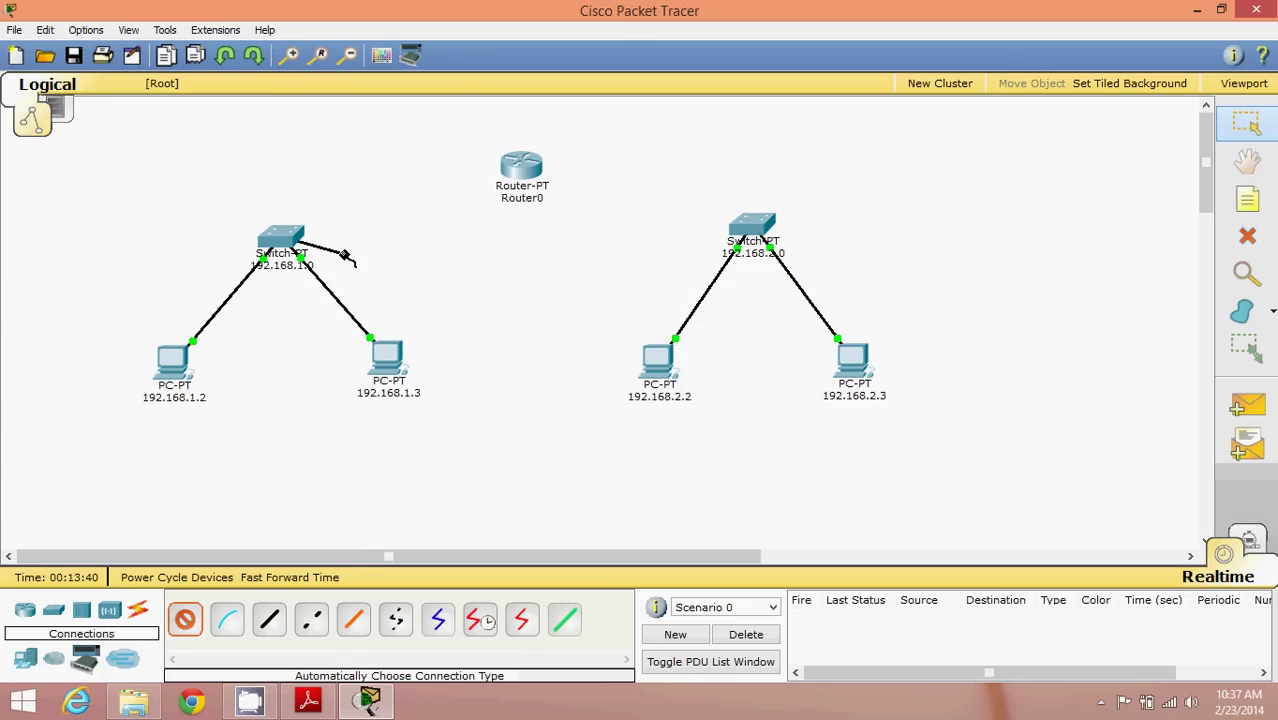
click(520, 167)
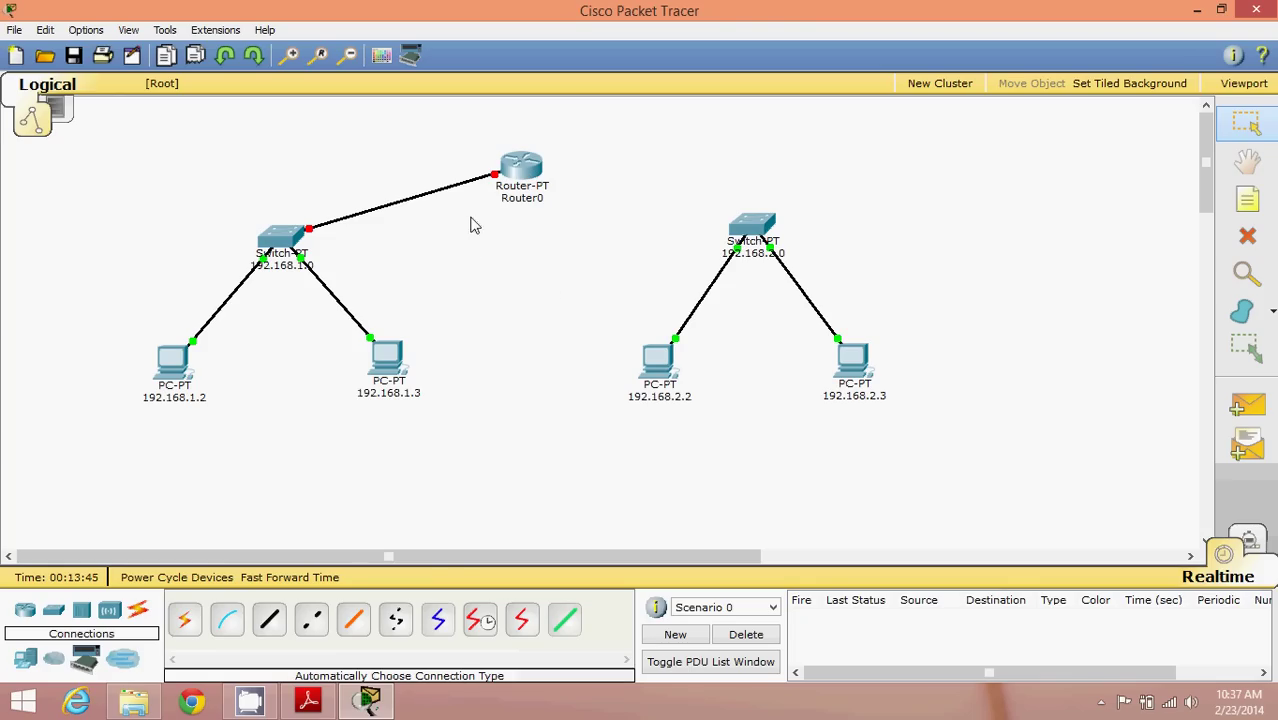
Connect switch 192.168.2.0 to Router0 using the automatically chosen connection type.
click(184, 619)
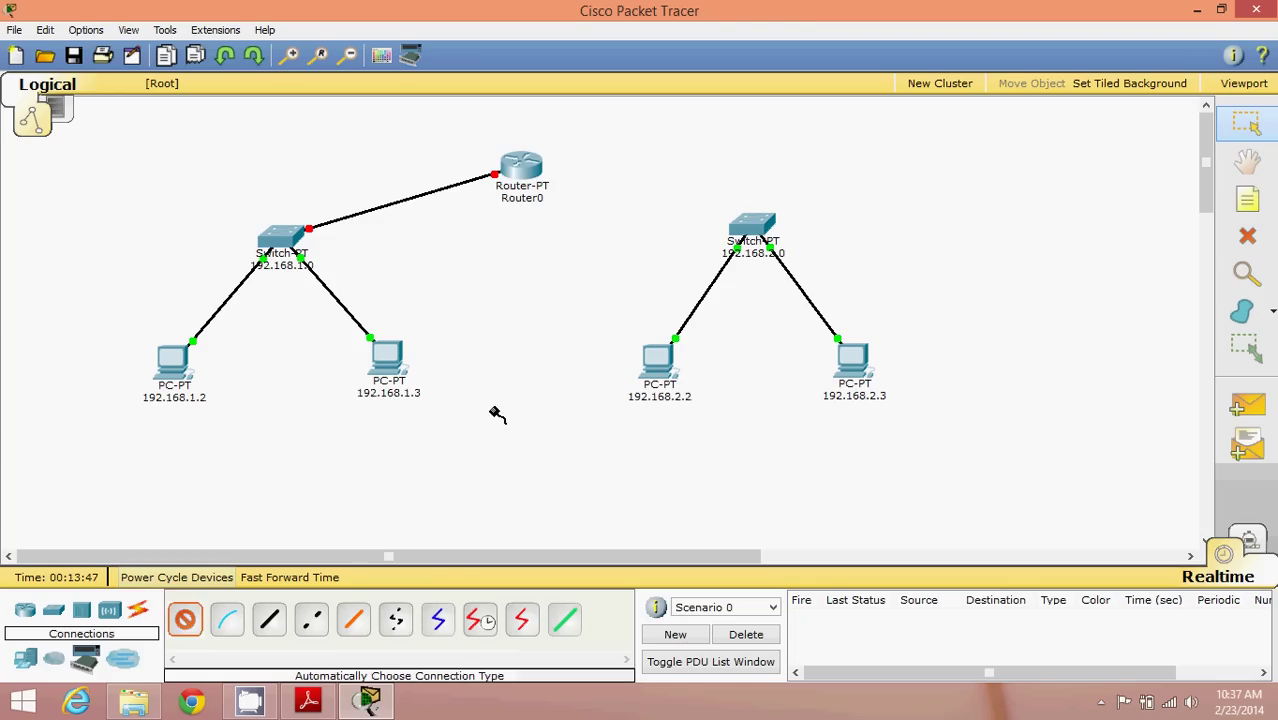
click(753, 226)
click(521, 168)
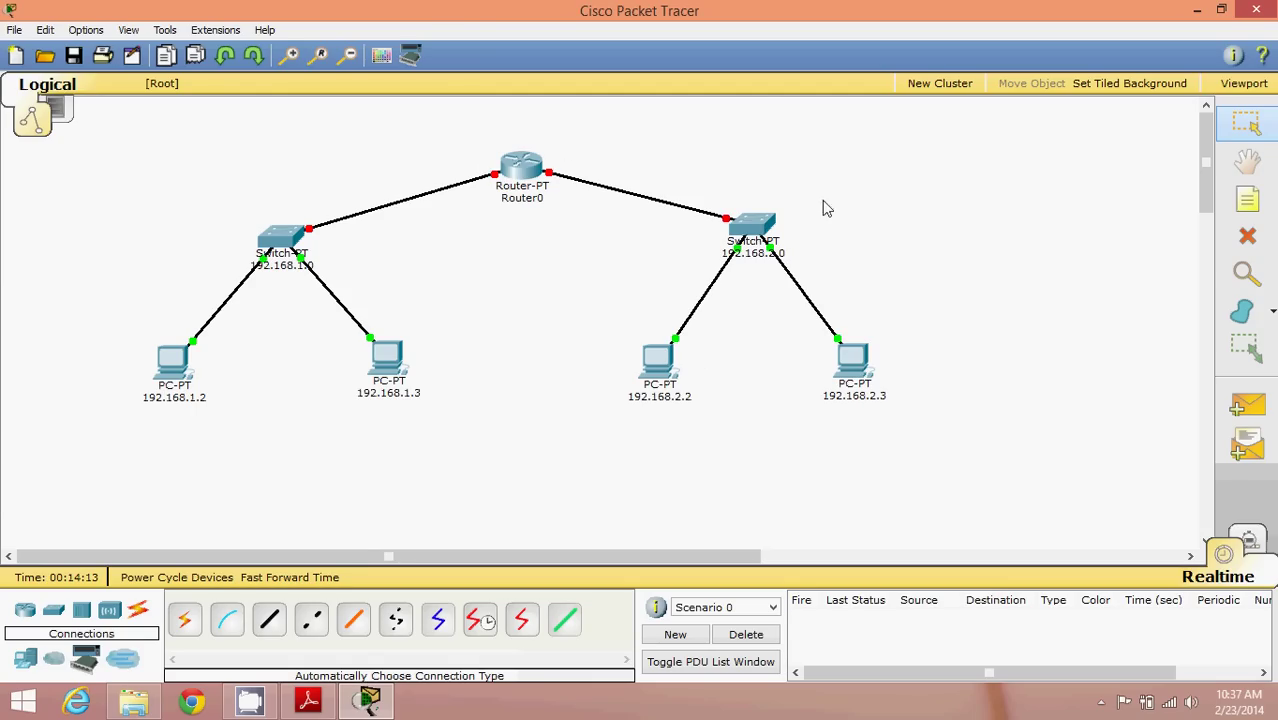
Add a note reading 192.168.1.1 beside Router0, at its link to switch 192.168.1.0.
click(1247, 200)
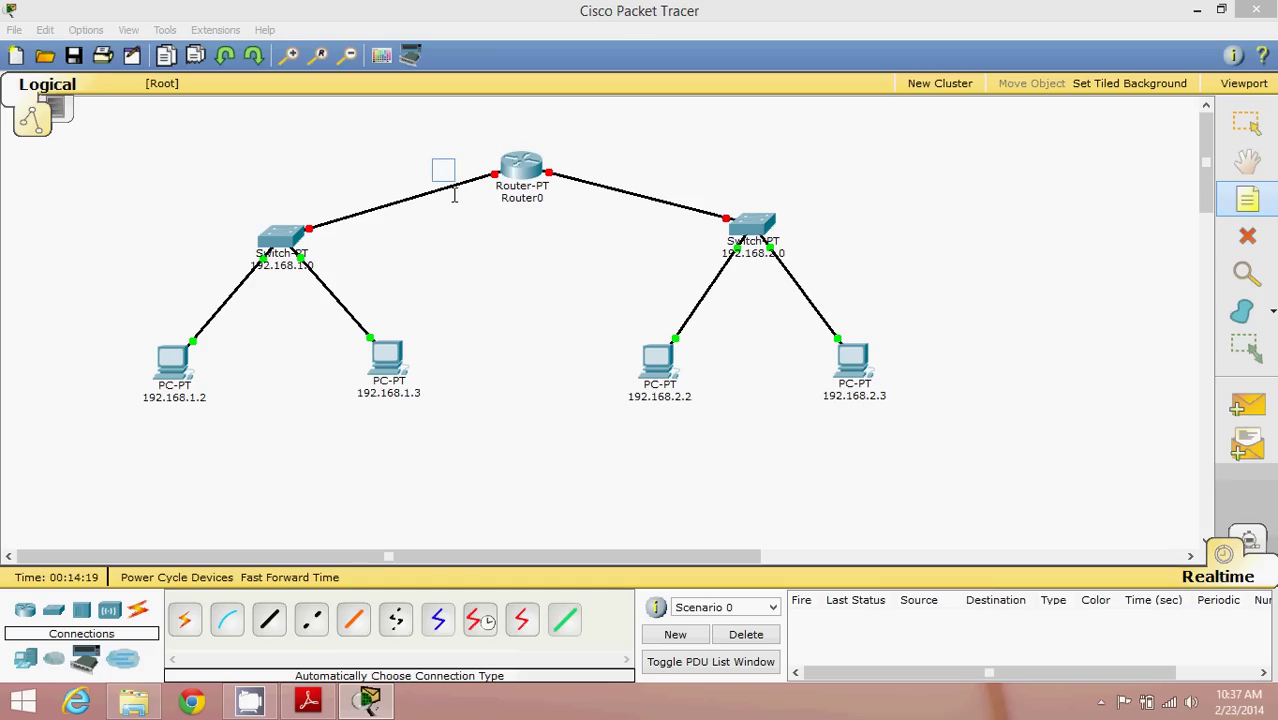
text(192.168)
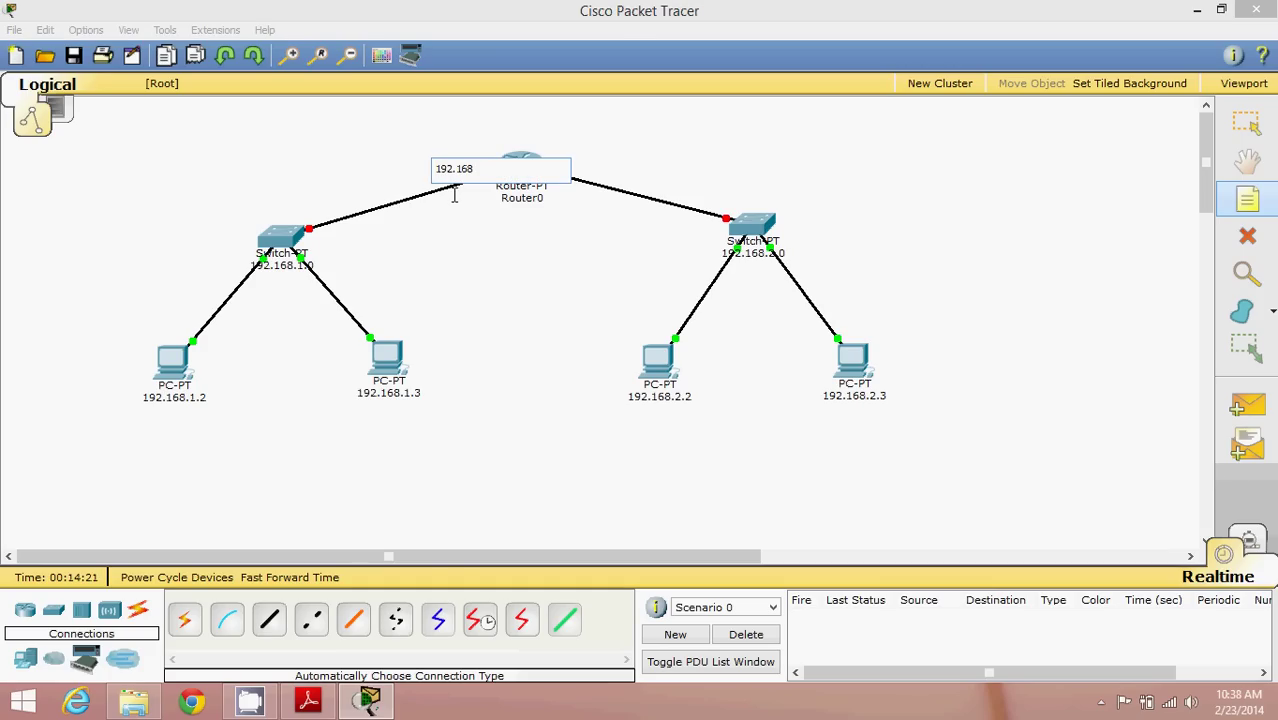
text(.1.1)
key(Escape)
drag(474, 175, 480, 167)
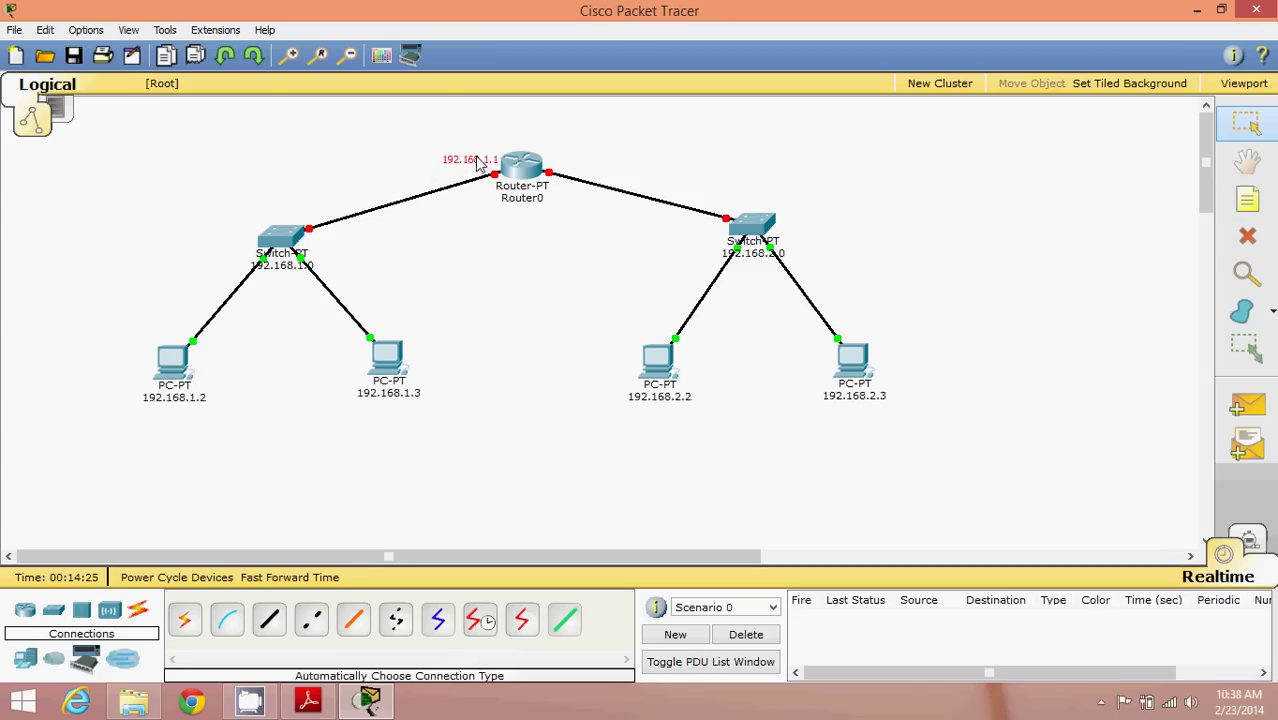
Duplicate the 192.168.1.1 note, place the copy at Router0's link to switch 192.168.2.0, and change its text to 192.168.2.1.
key(ctrl+c)
key(ctrl+v)
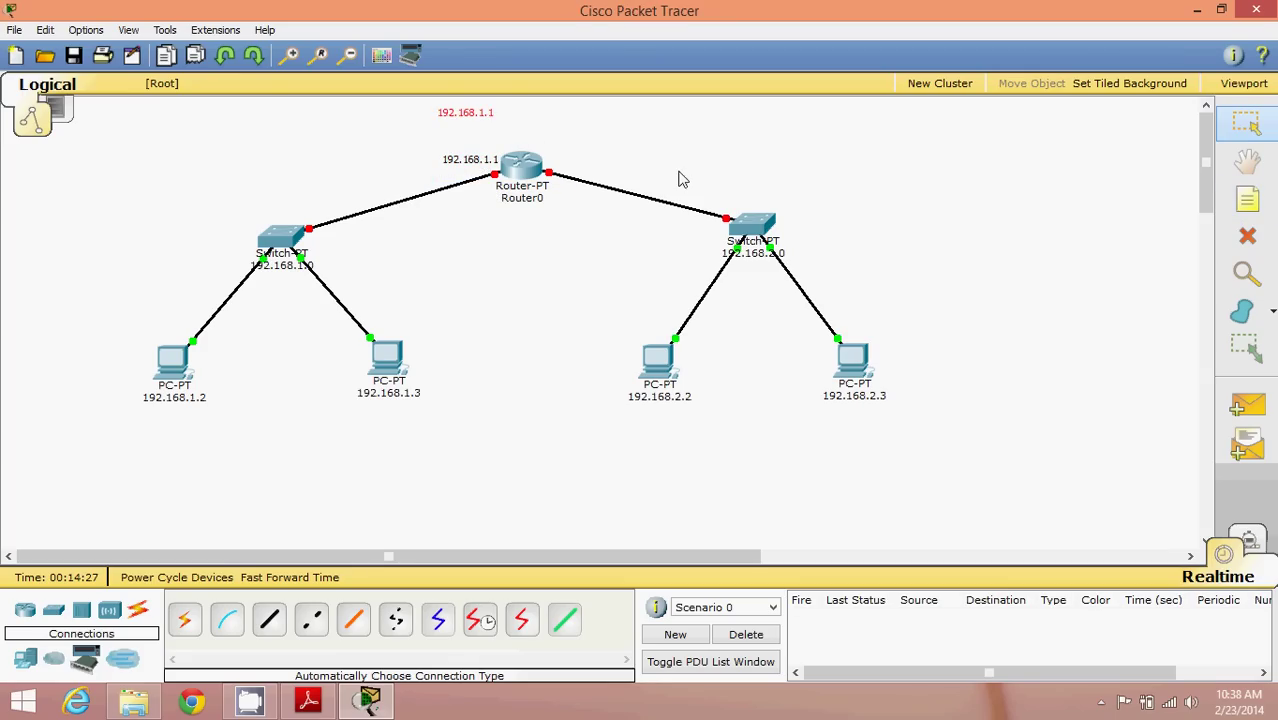
drag(485, 114, 590, 172)
click(589, 160)
click(588, 160)
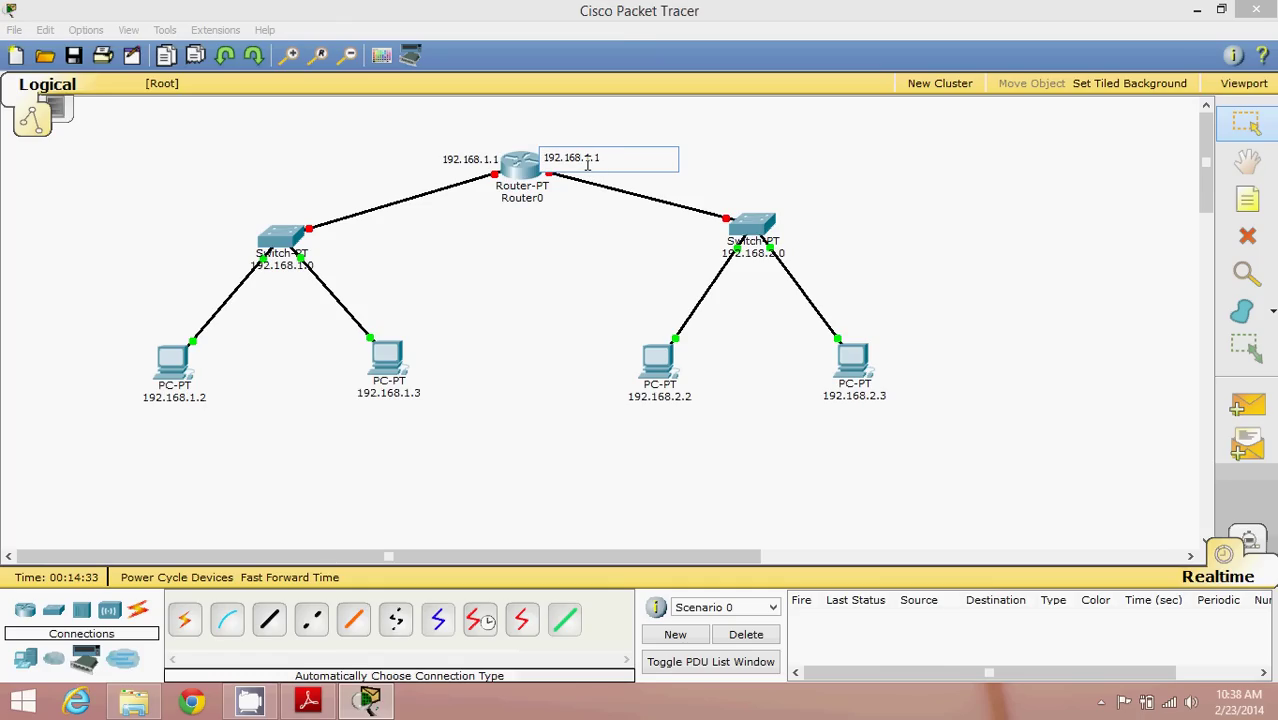
key(Return)
key(BackSpace)
click(714, 175)
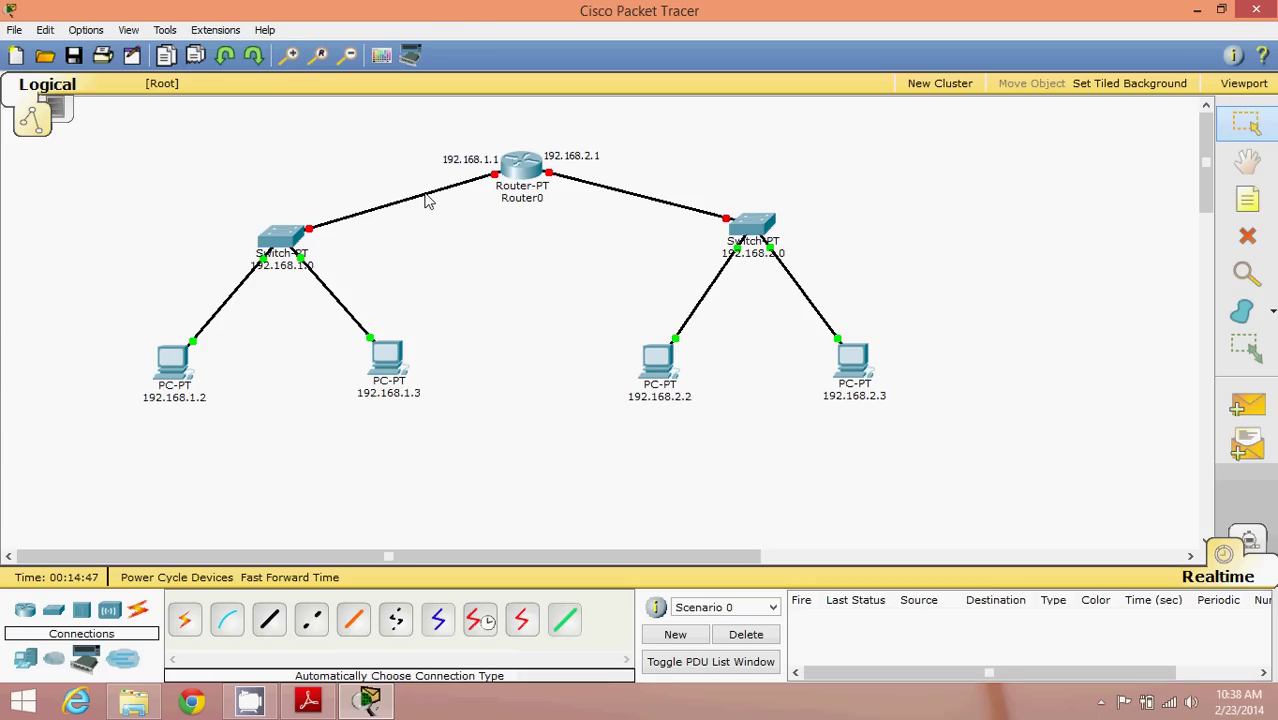
Give Router0's FastEthernet0/0 interface the IP address 192.168.1.1 with subnet mask 255.255.255.0 and turn its port status on.
mouse_move(428, 201)
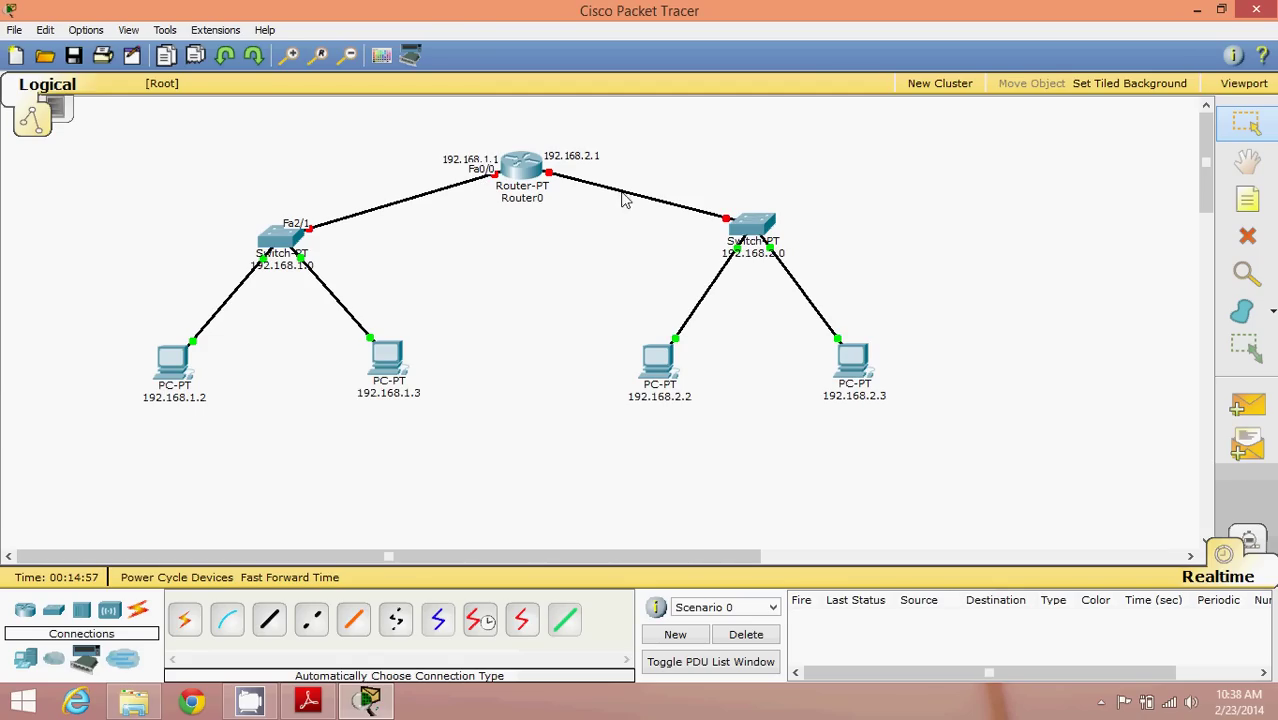
mouse_move(624, 199)
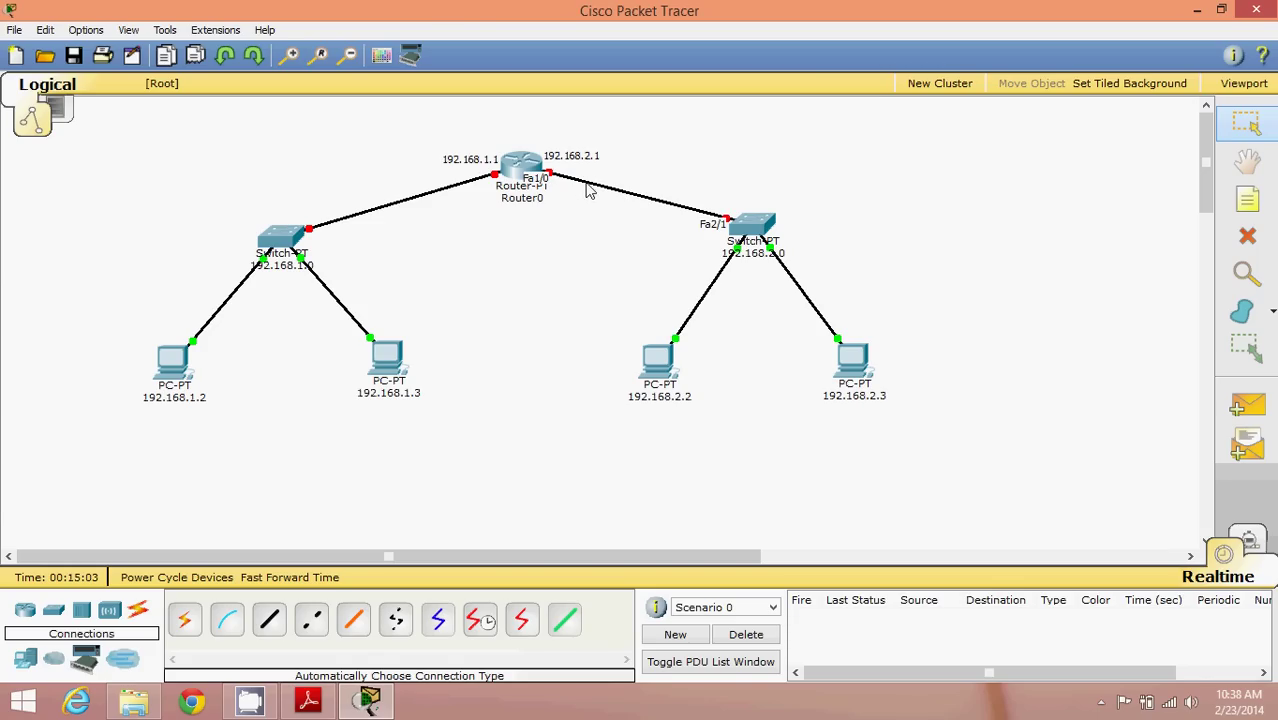
click(523, 165)
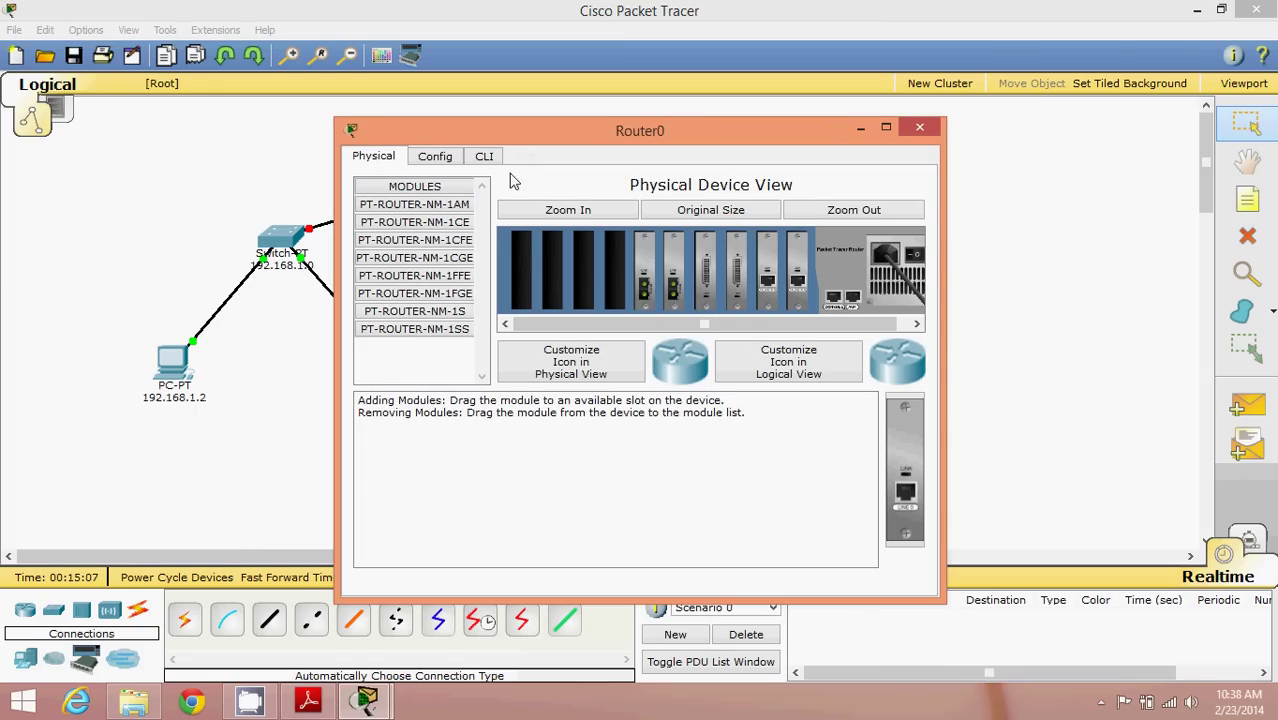
click(436, 157)
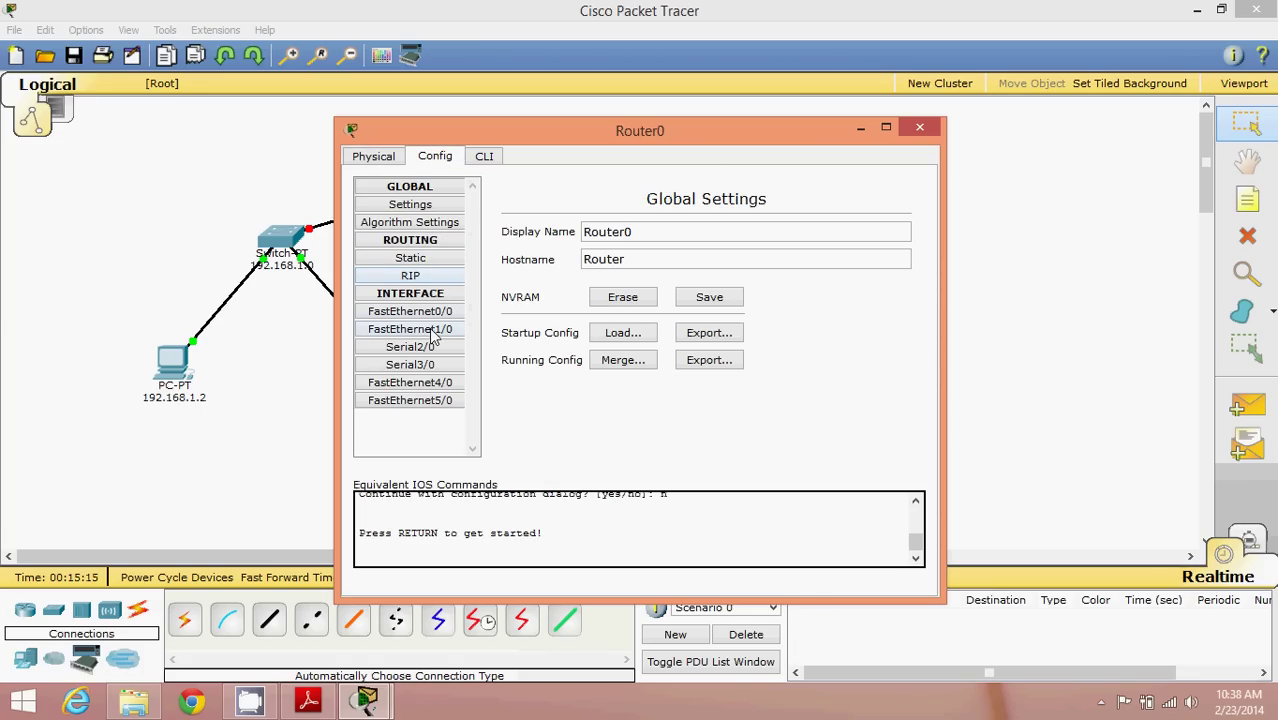
click(408, 312)
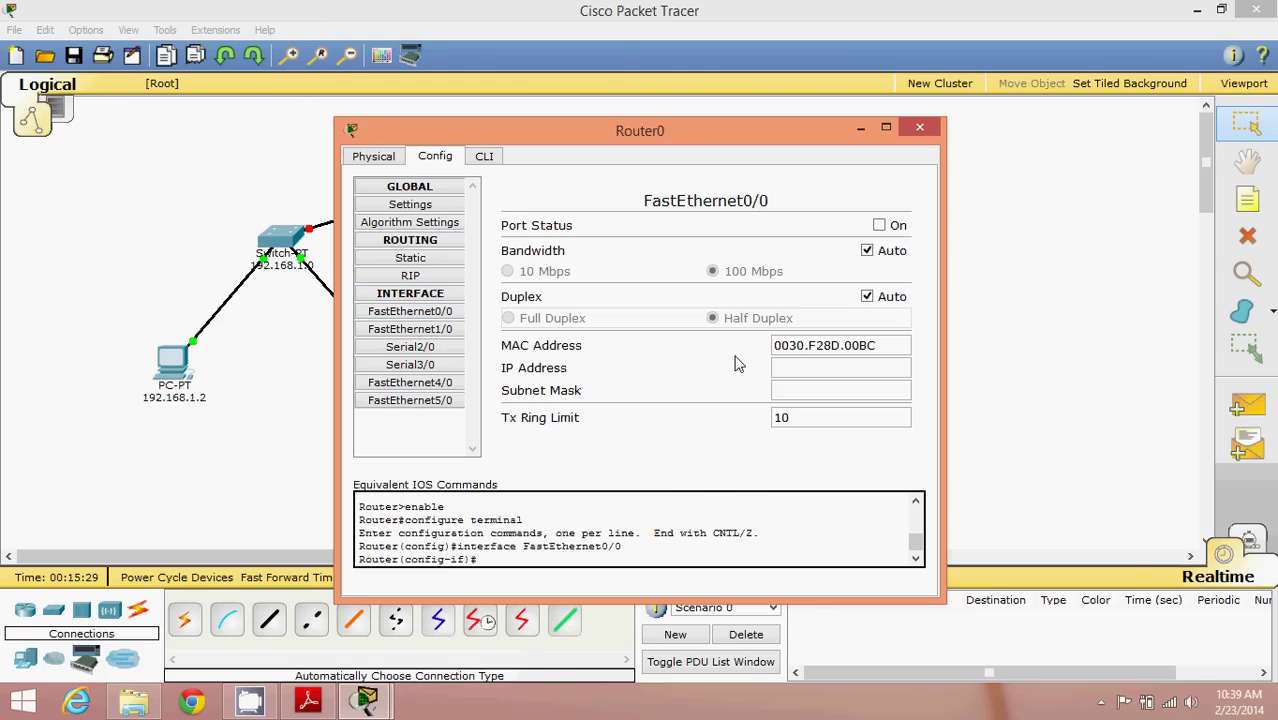
click(437, 314)
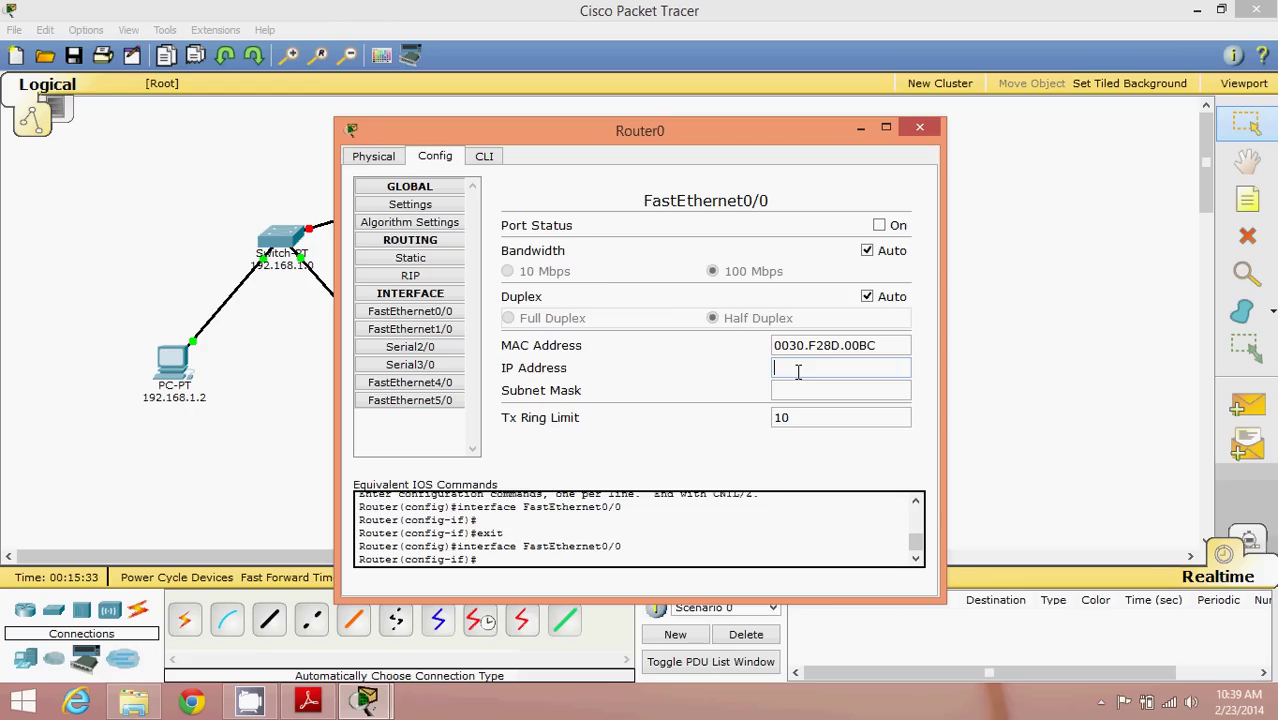
text(192.168.1.1)
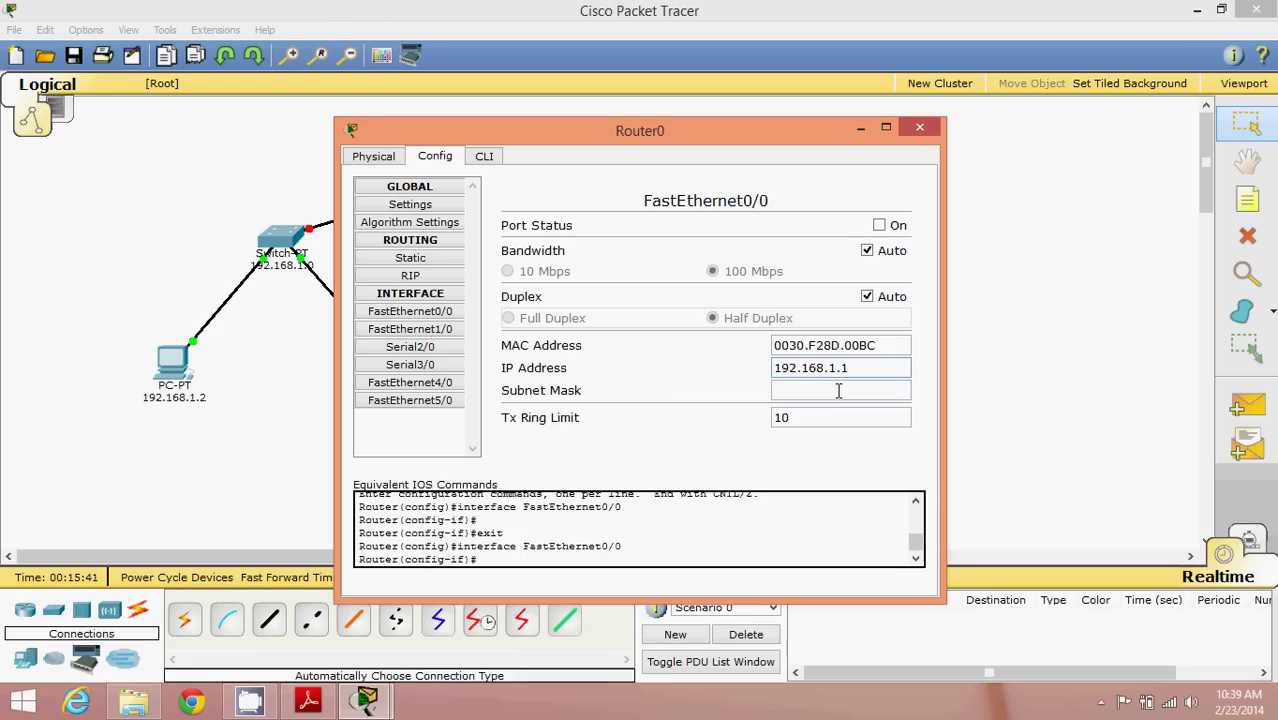
click(839, 391)
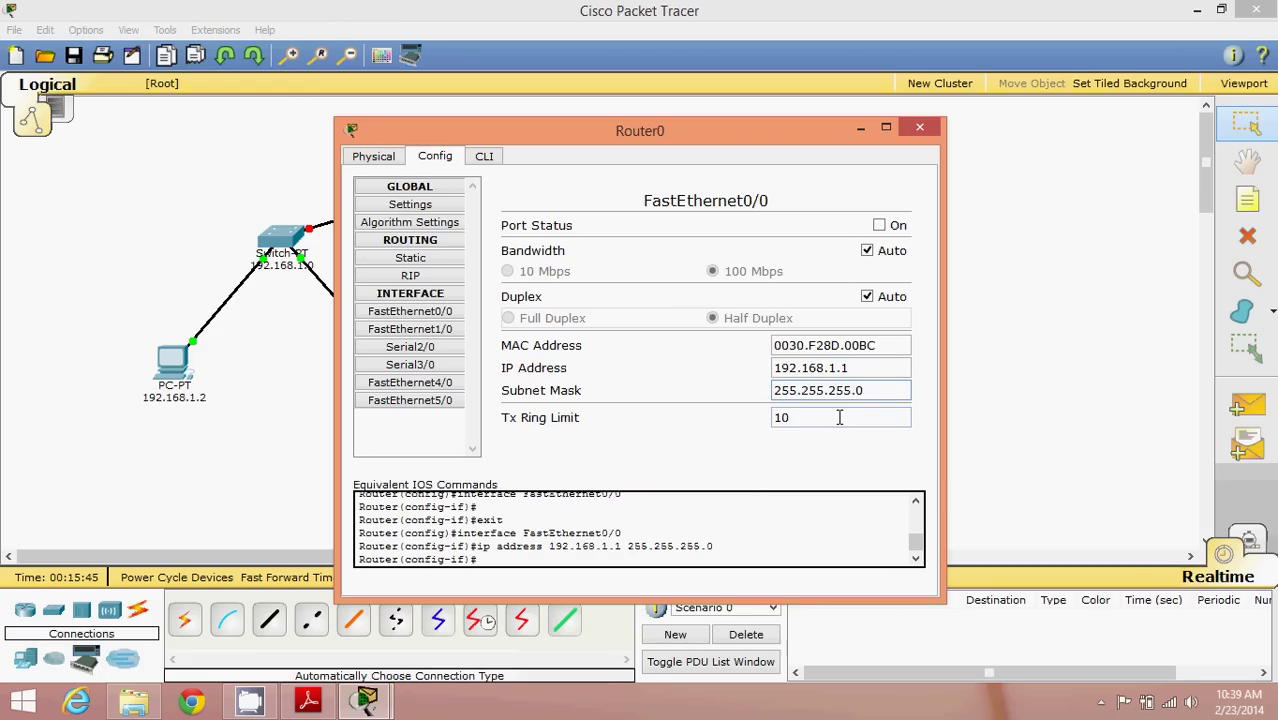
click(879, 226)
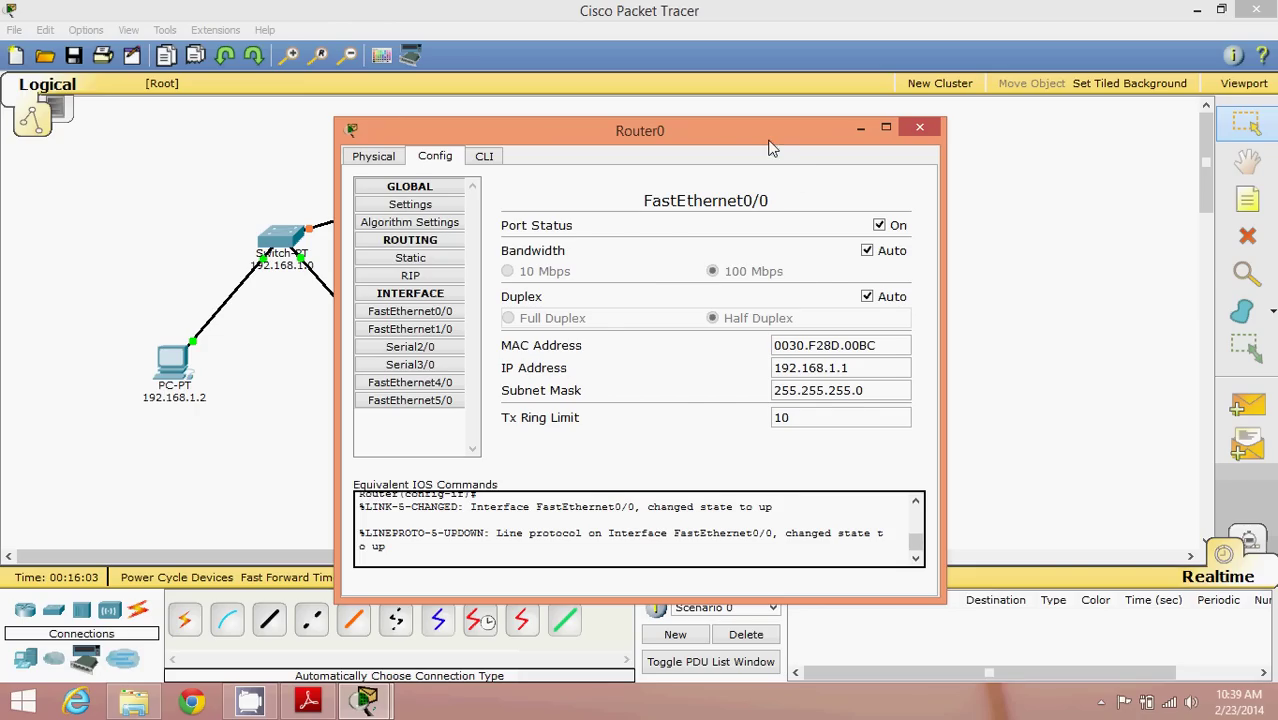
Uncover the topology to check Router0's link to switch 192.168.1.0, and close the router's configuration window.
drag(766, 142, 889, 253)
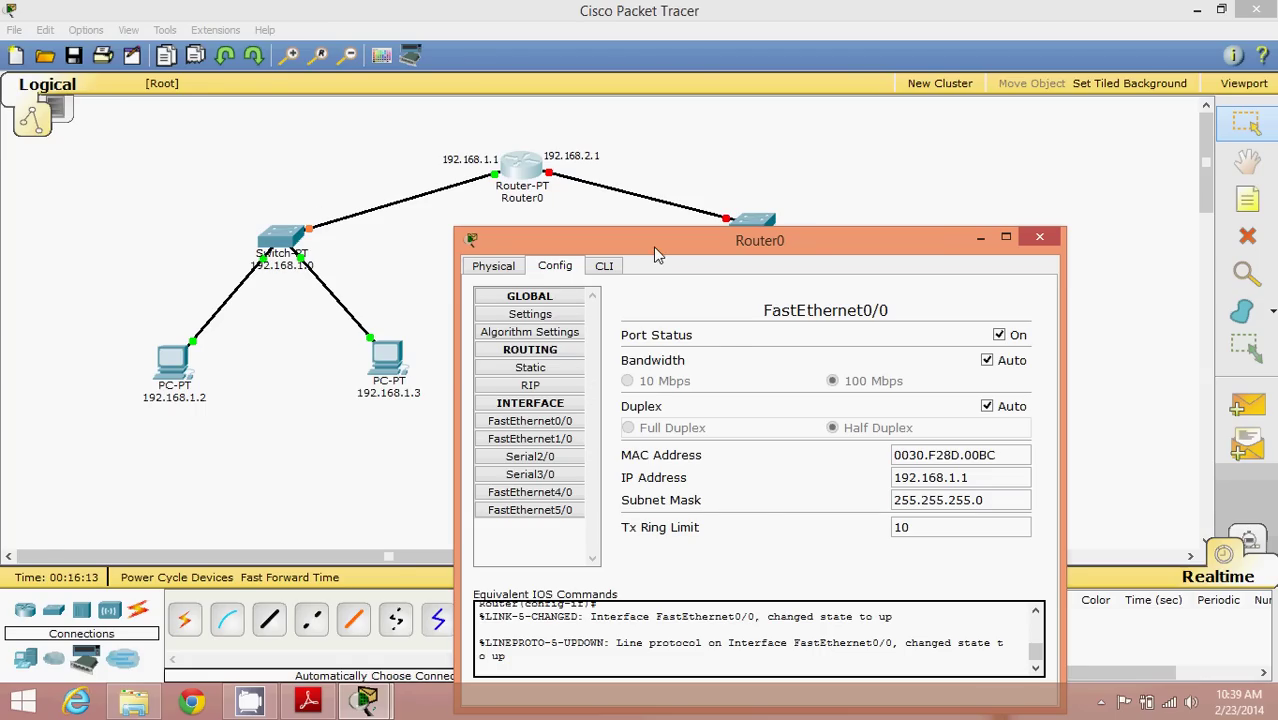
drag(652, 246, 603, 162)
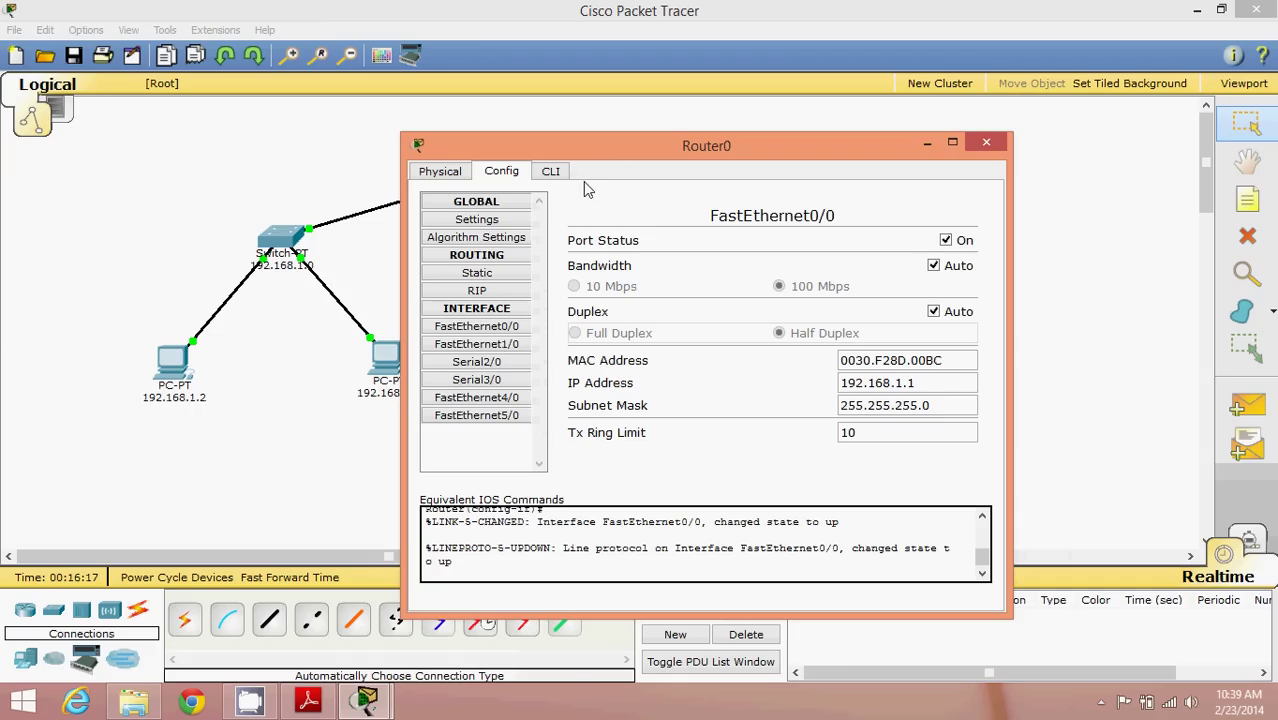
key(alt+F4)
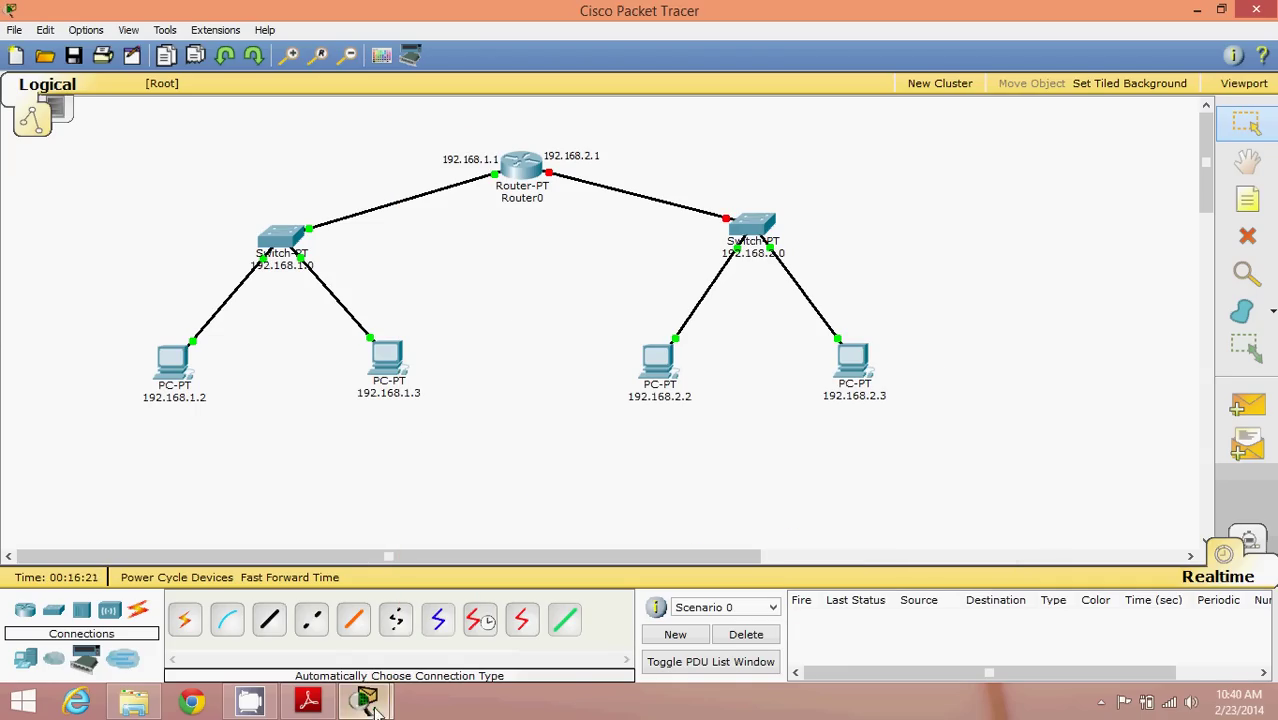
mouse_move(368, 698)
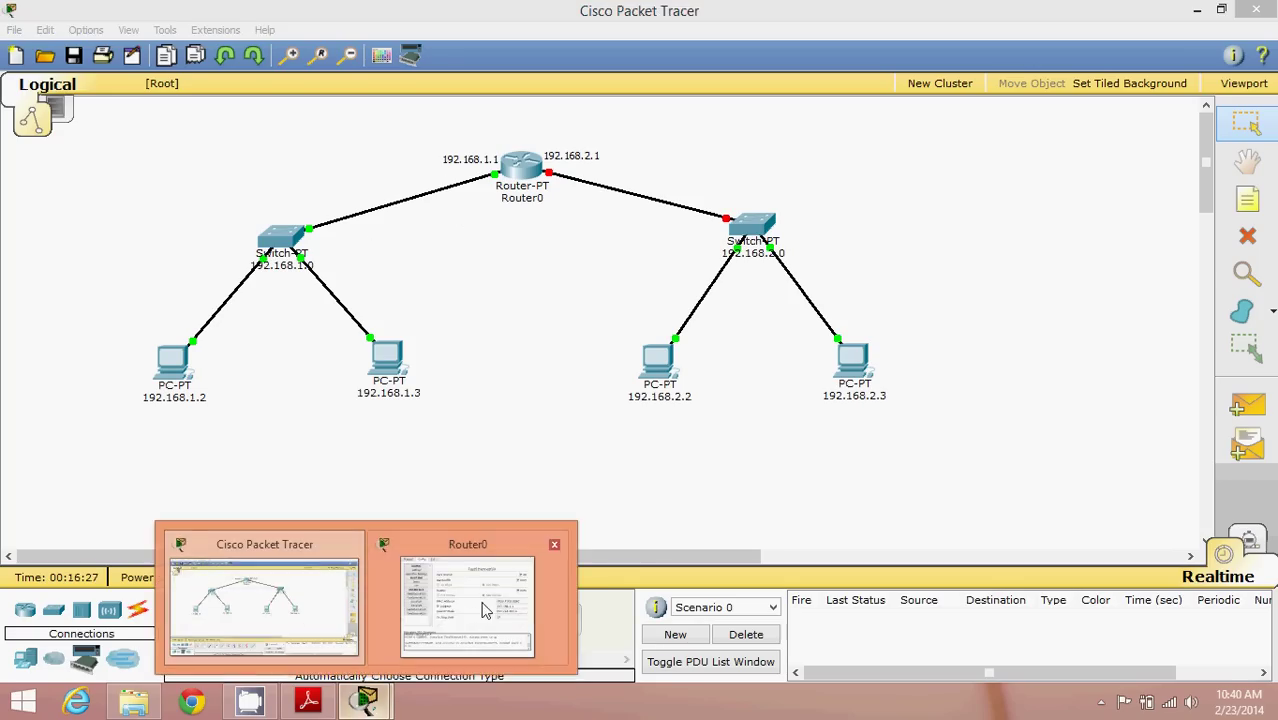
click(485, 600)
click(985, 143)
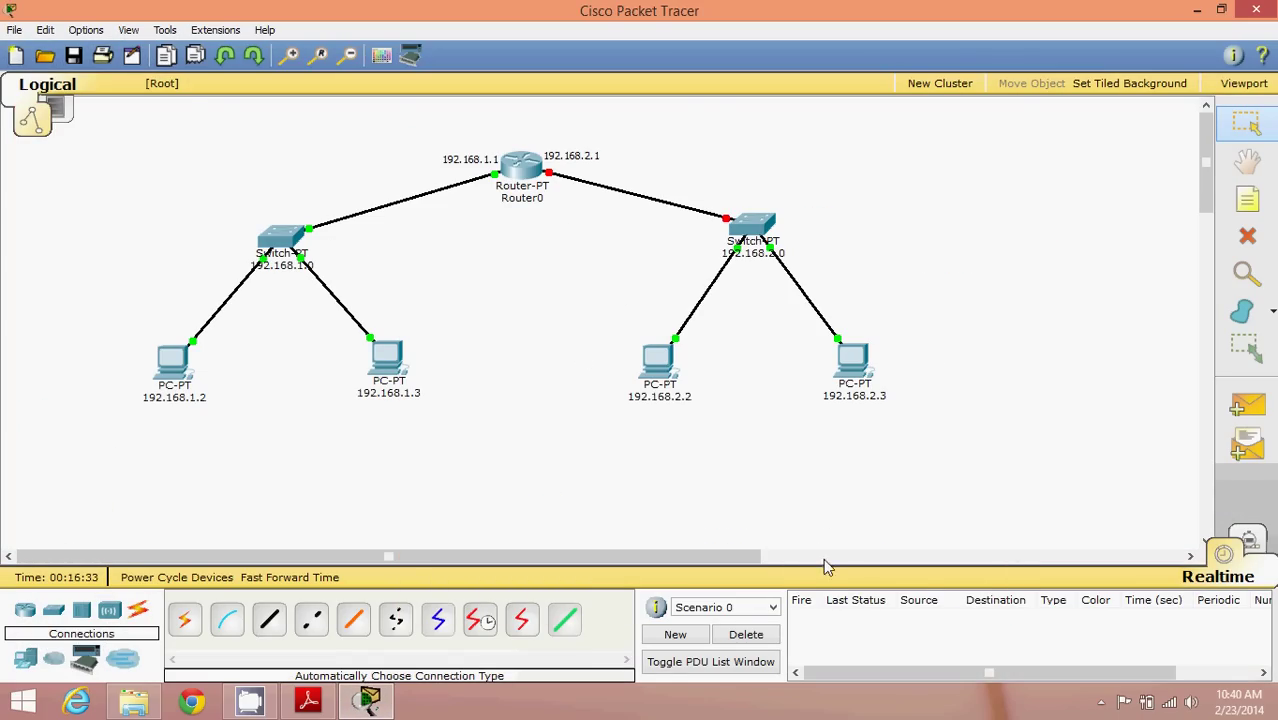
Test the link with a simple PDU from PC 192.168.1.2 to Router0, and delete the test scenario.
click(1232, 404)
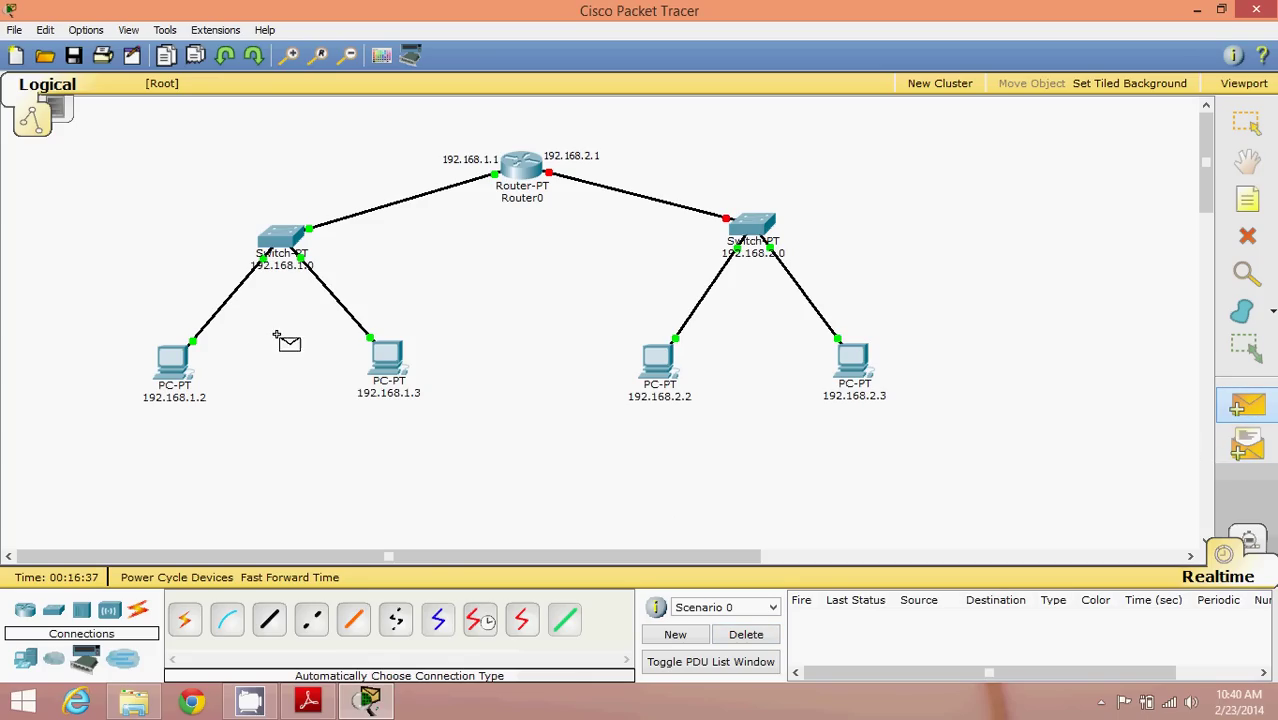
click(173, 360)
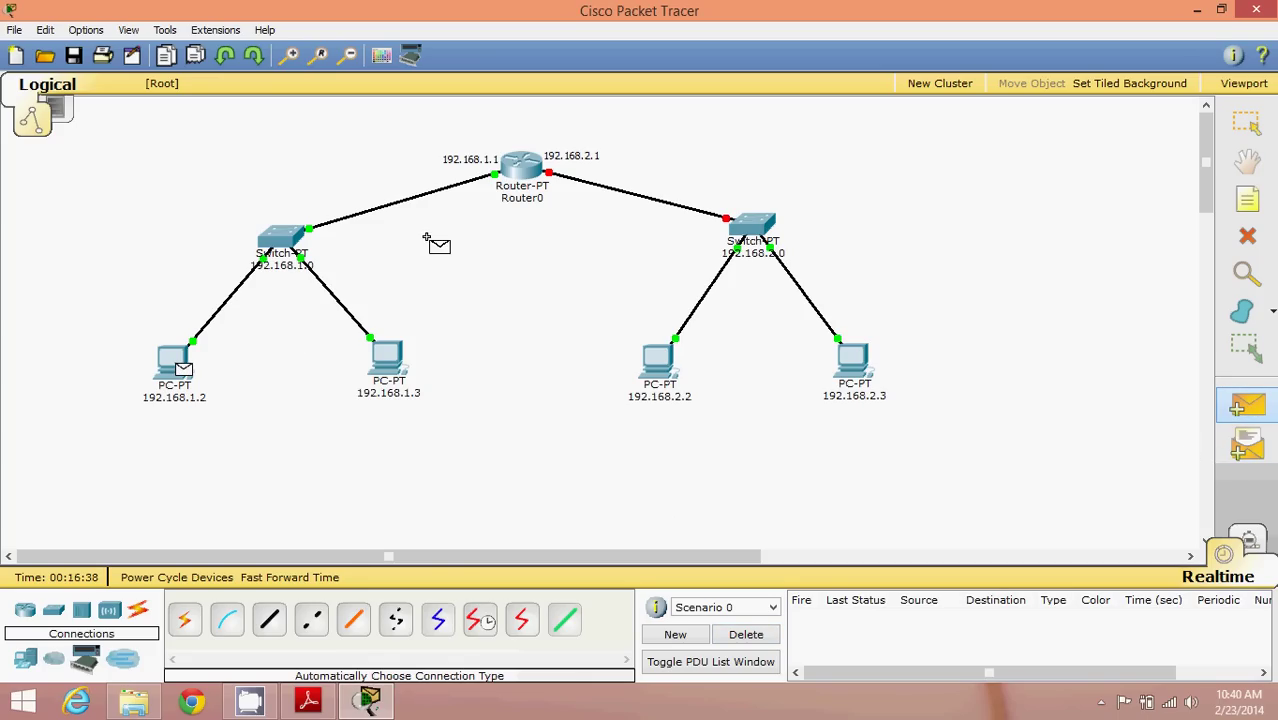
click(520, 163)
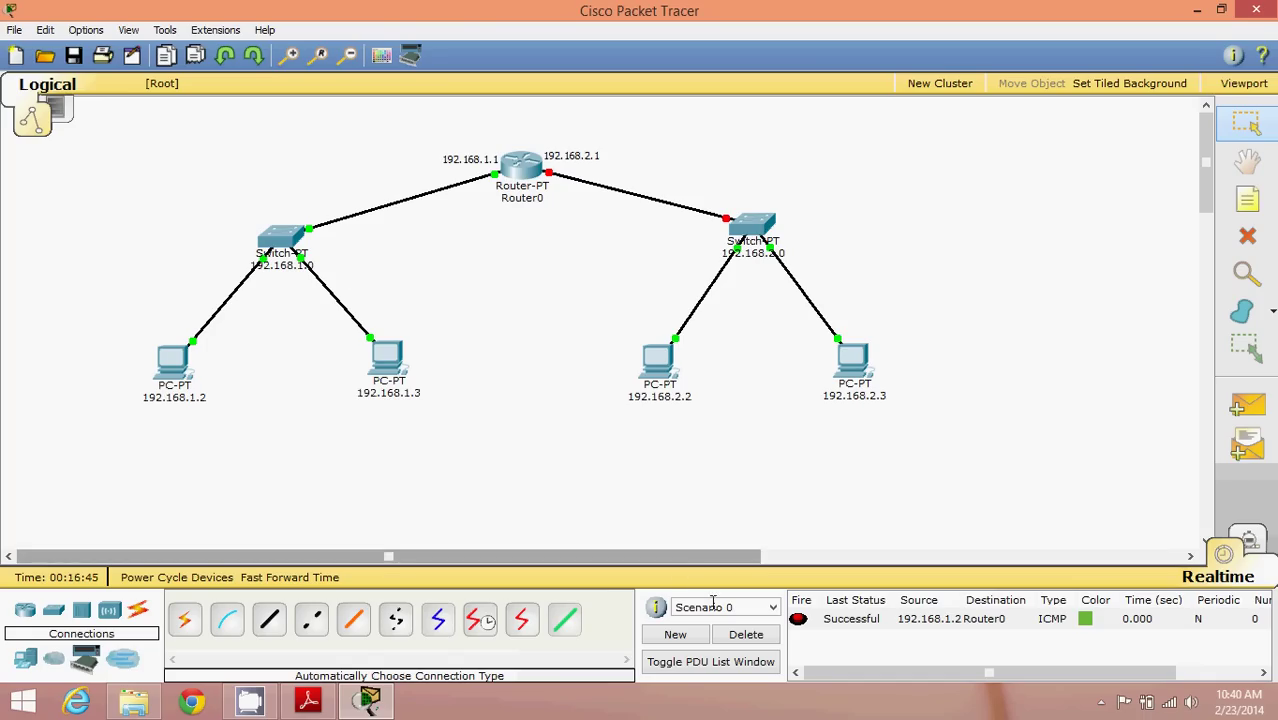
click(745, 634)
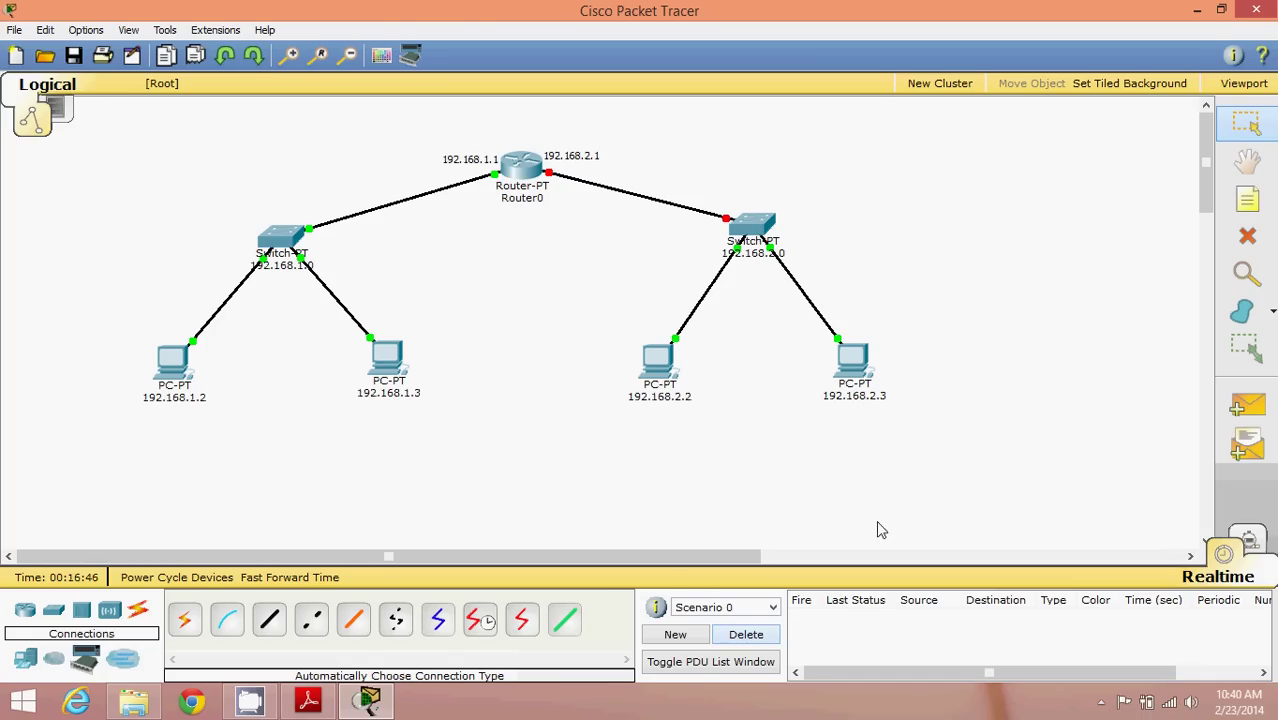
Test the link with a simple PDU from PC 192.168.2.3 to Router0, and delete the test scenario.
click(1247, 405)
click(861, 358)
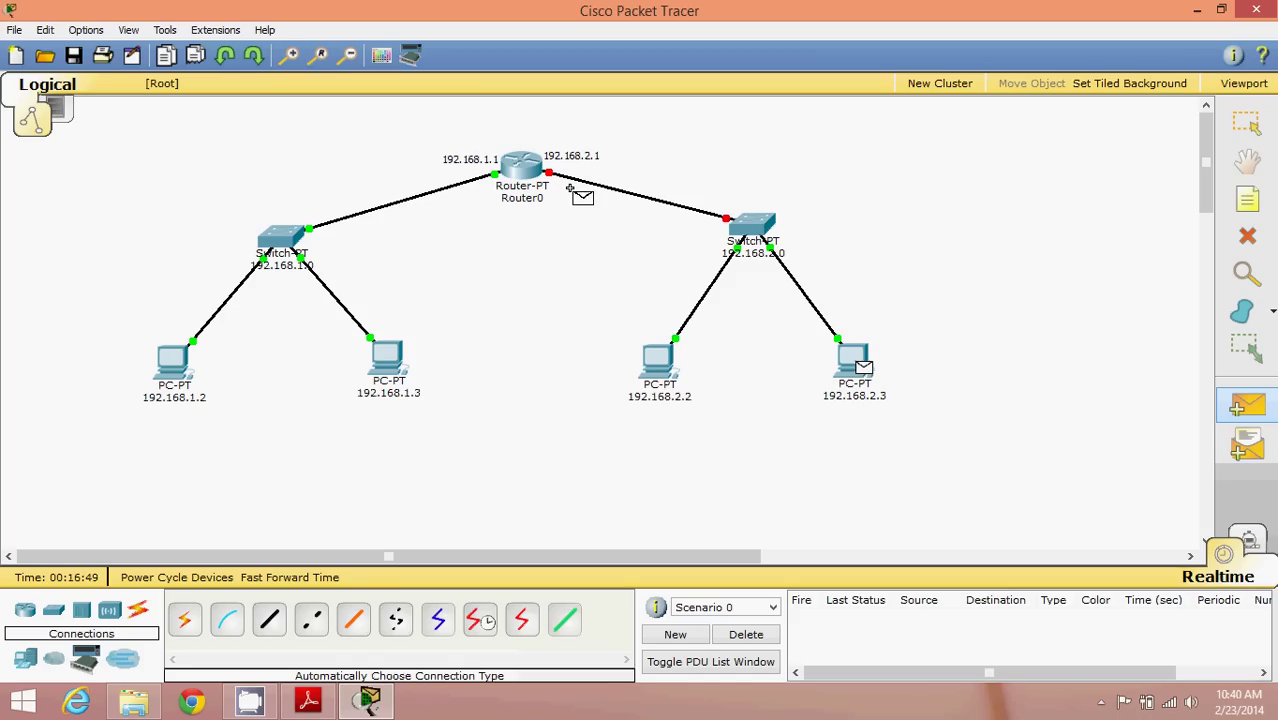
click(521, 163)
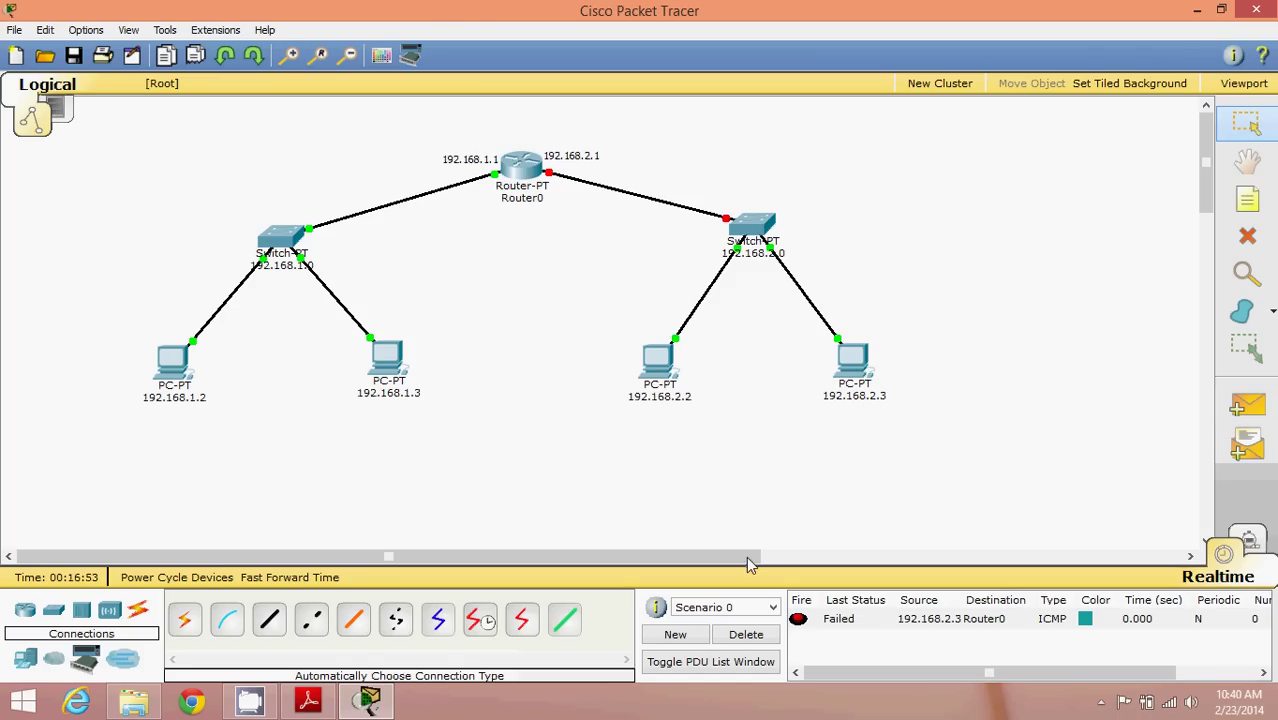
click(748, 637)
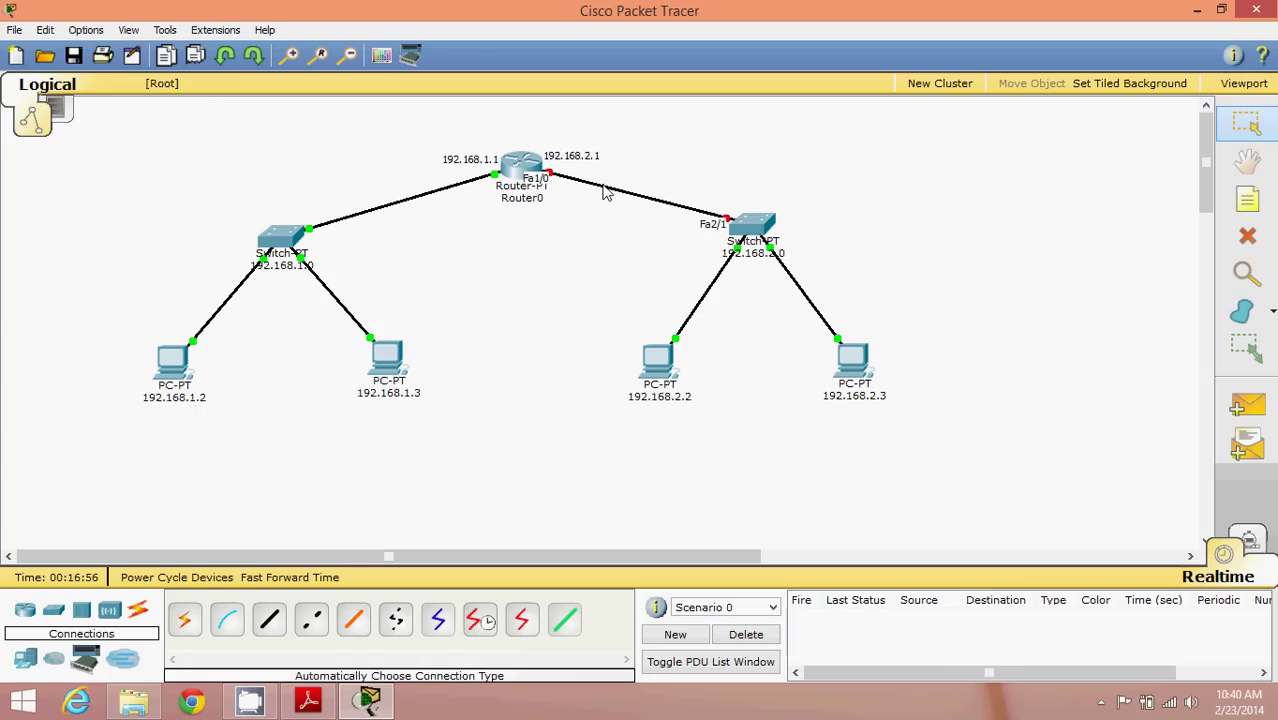
Open Router0's command line and exit every configuration level, returning to the user-mode Router> prompt.
click(524, 172)
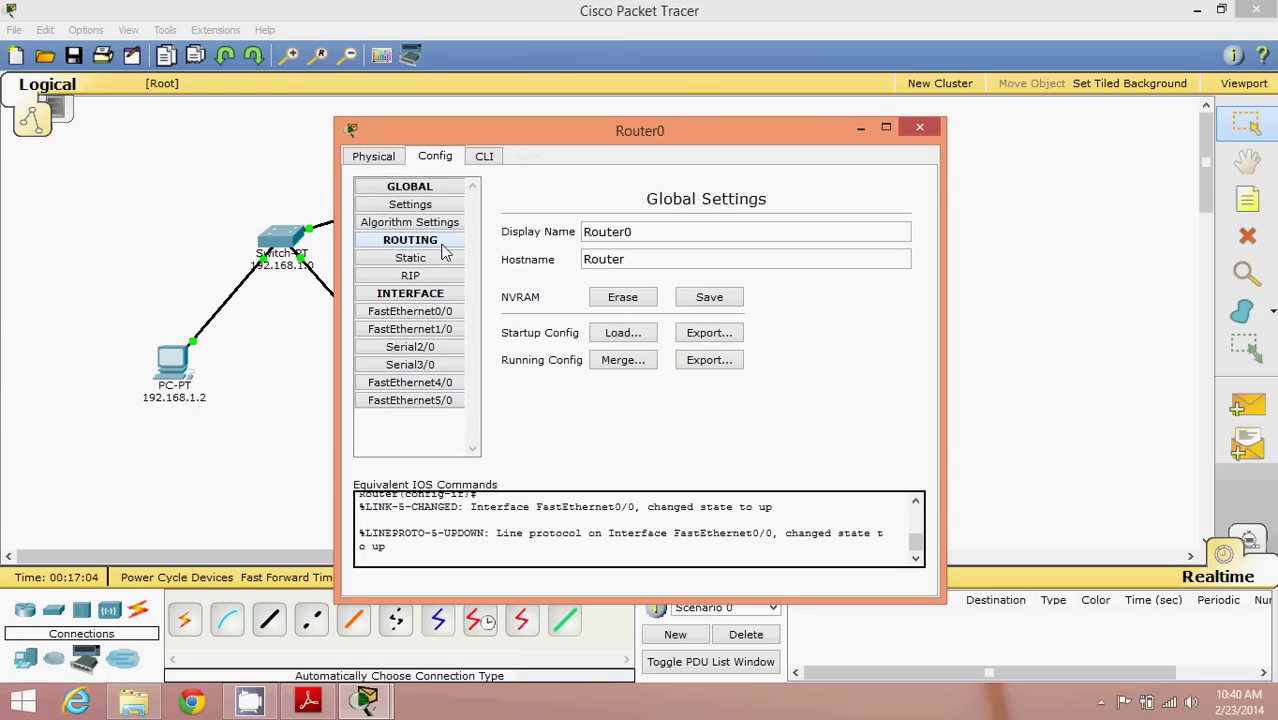
click(486, 158)
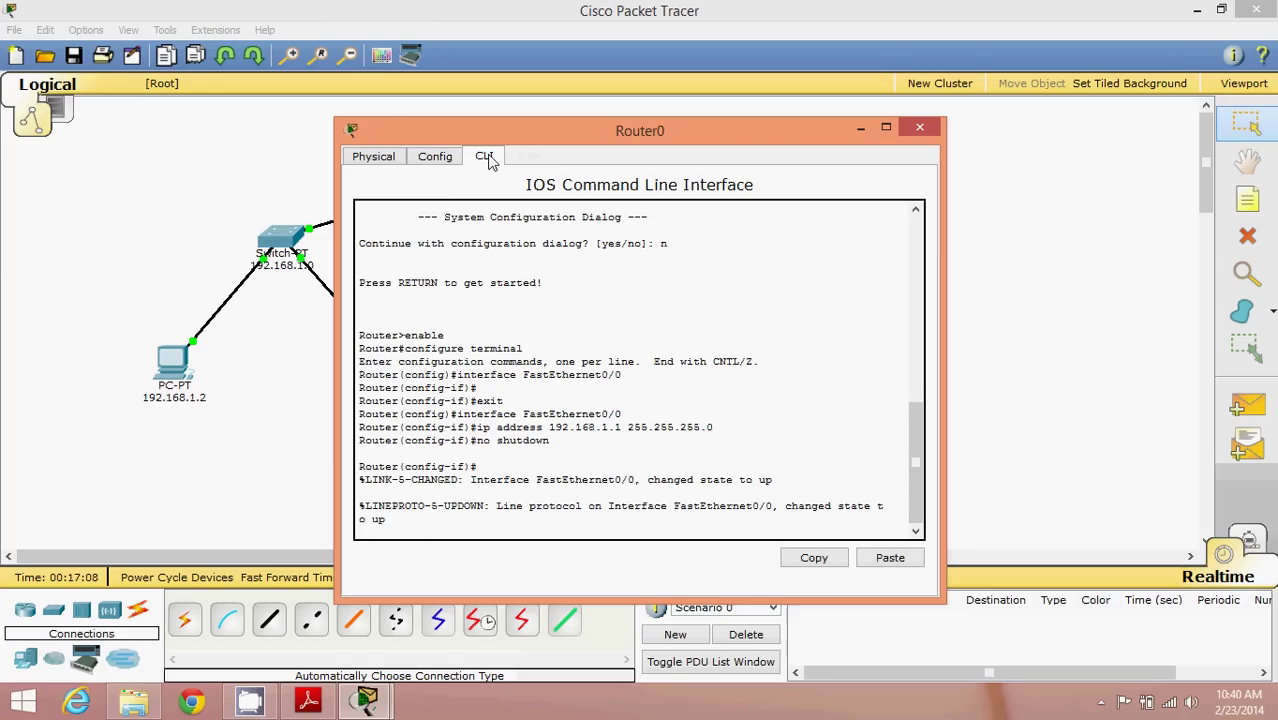
key(Return)
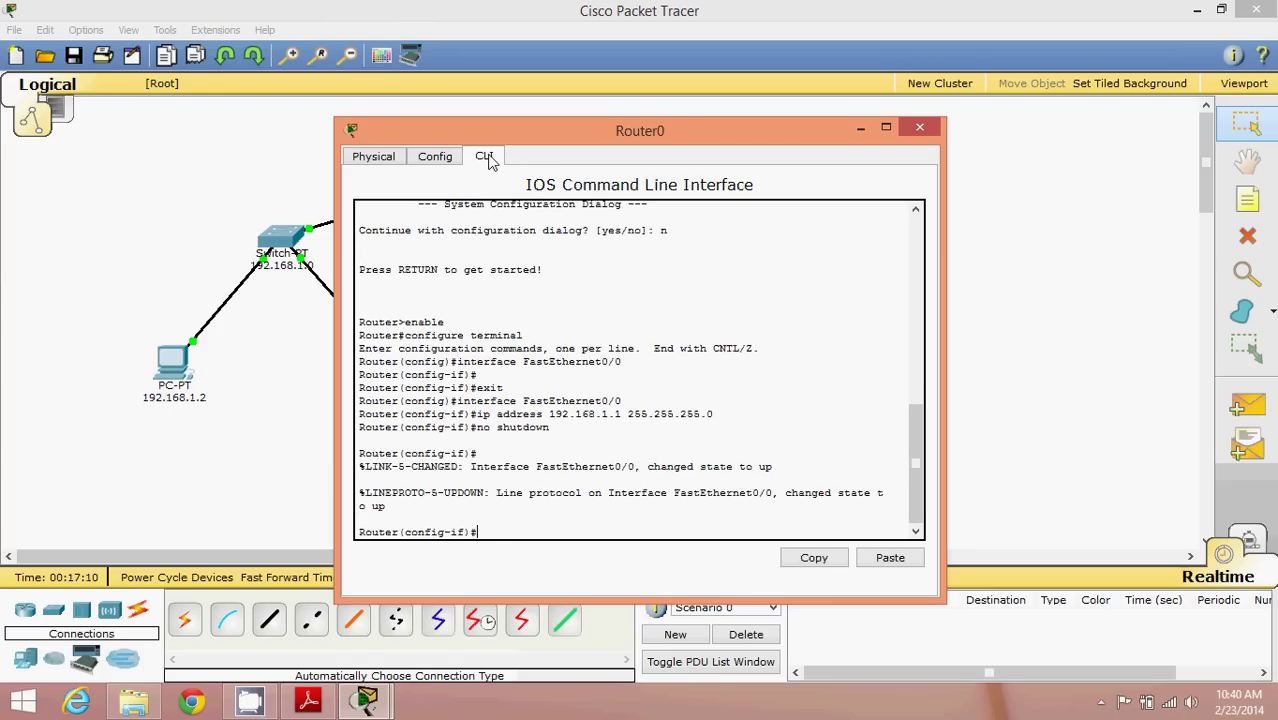
text(exit)
key(Return)
text(exi)
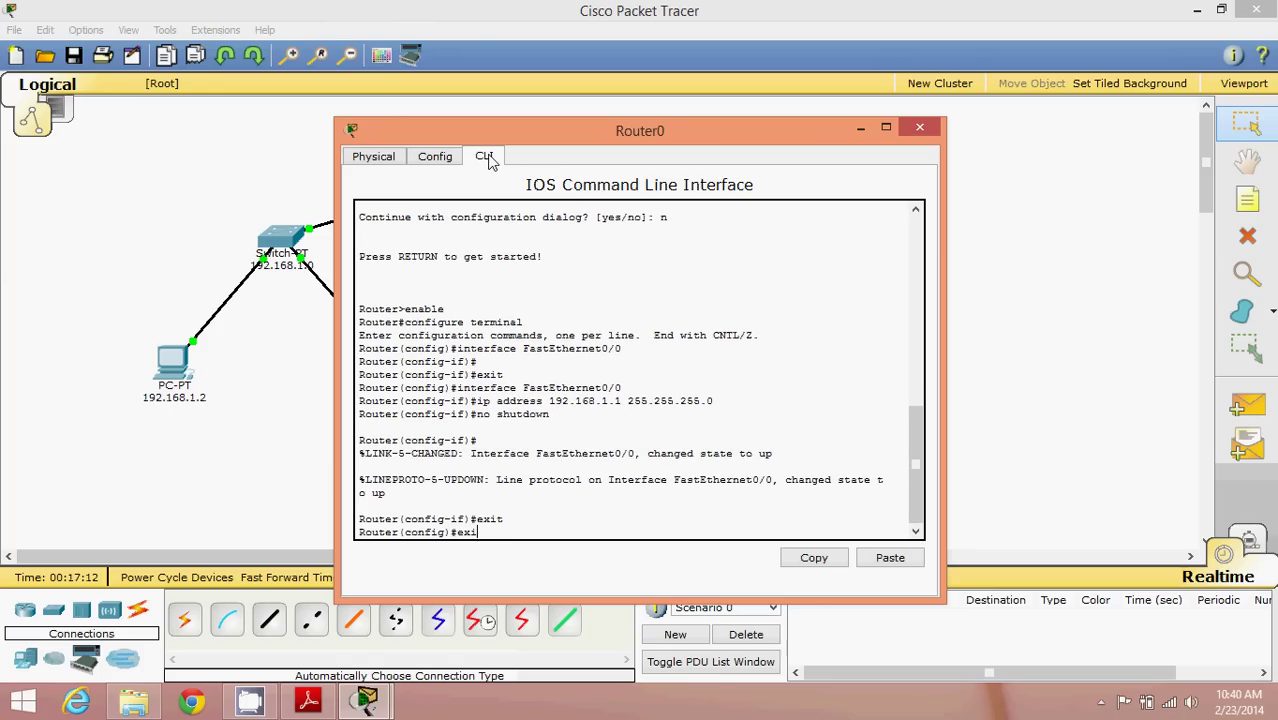
text(t)
key(Return)
text(exit)
key(Return)
key(Return)
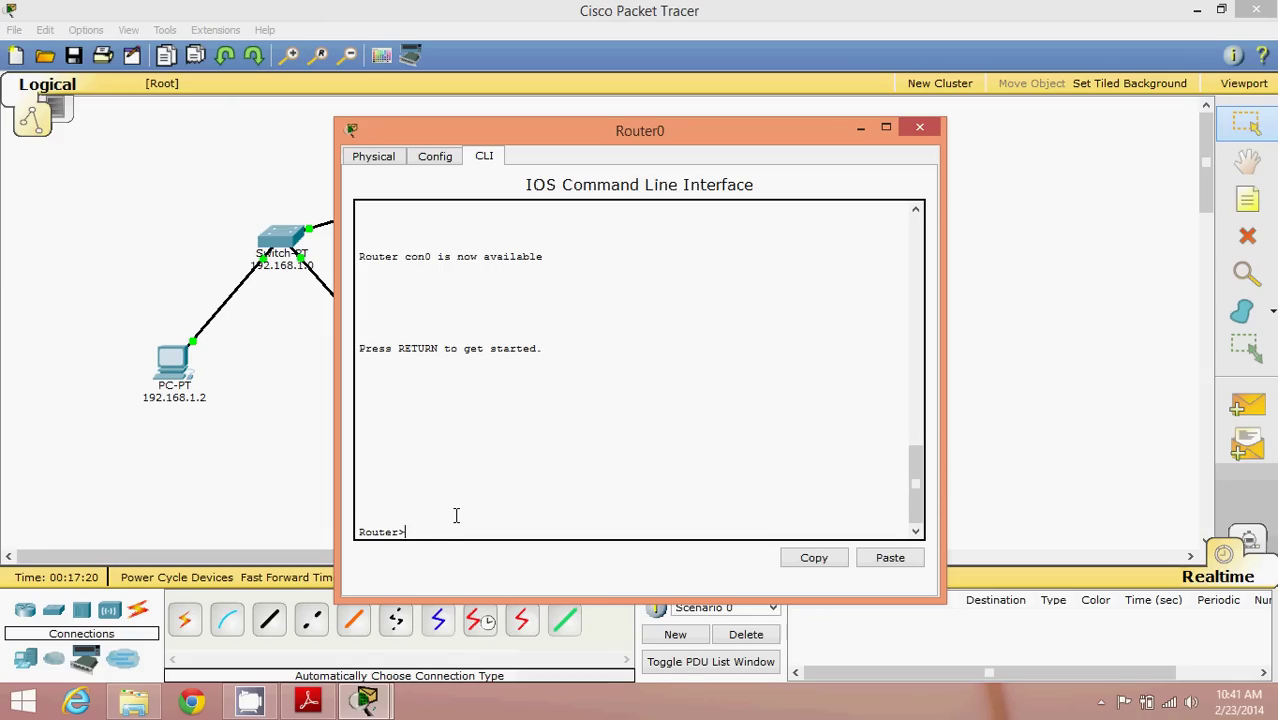
Enter privileged mode with enable, go to global configuration with conf t, and select the interface with int fa1/0.
text(enable)
key(Return)
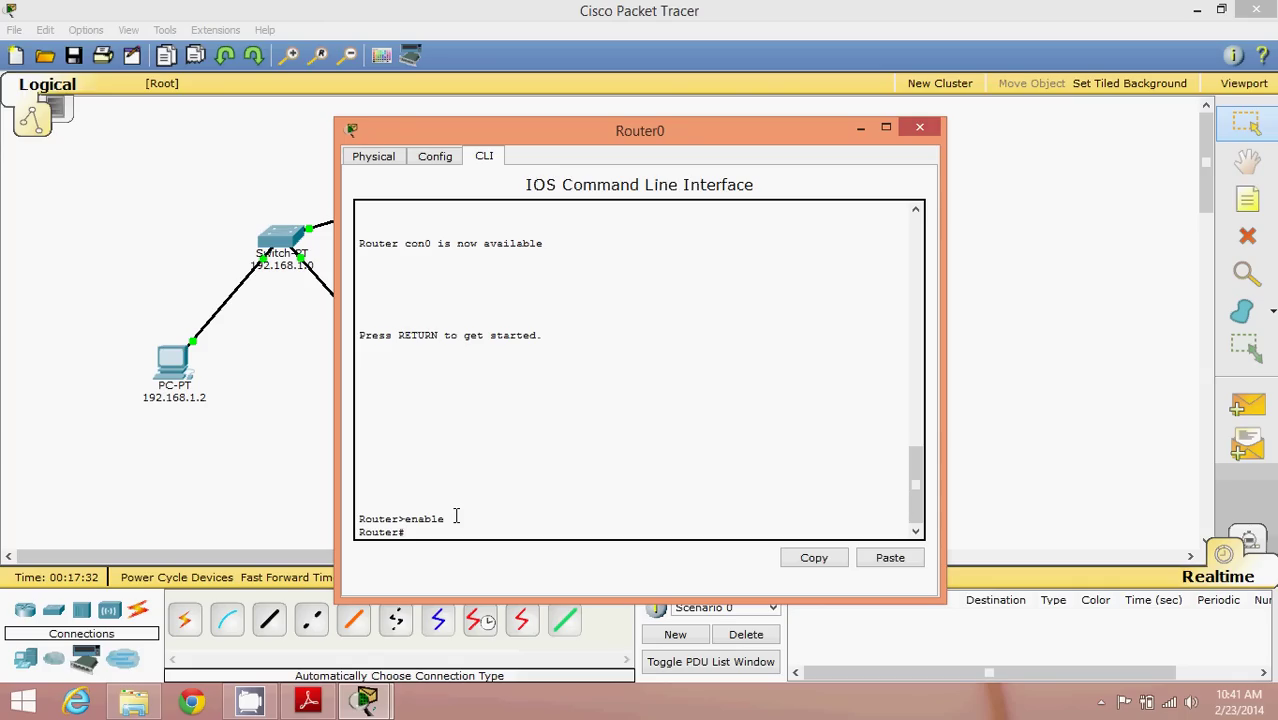
text(nf)
text(t)
key(Return)
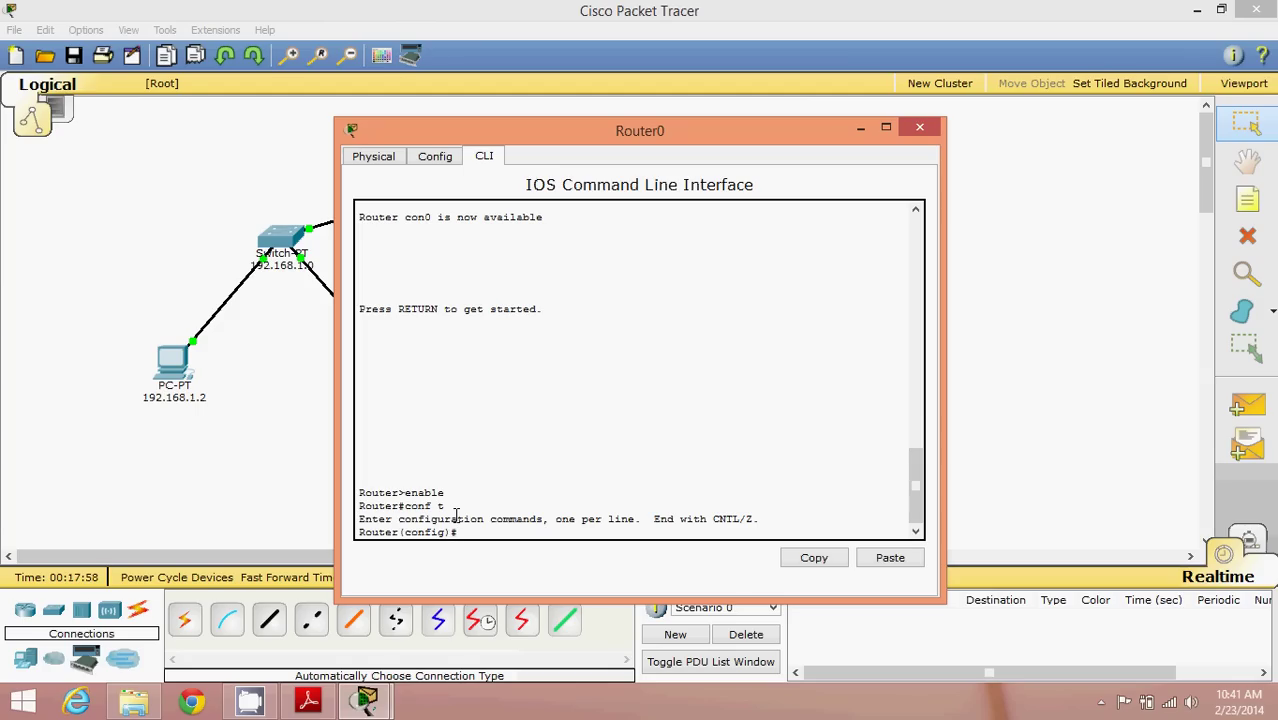
text(int fa1/0)
key(Return)
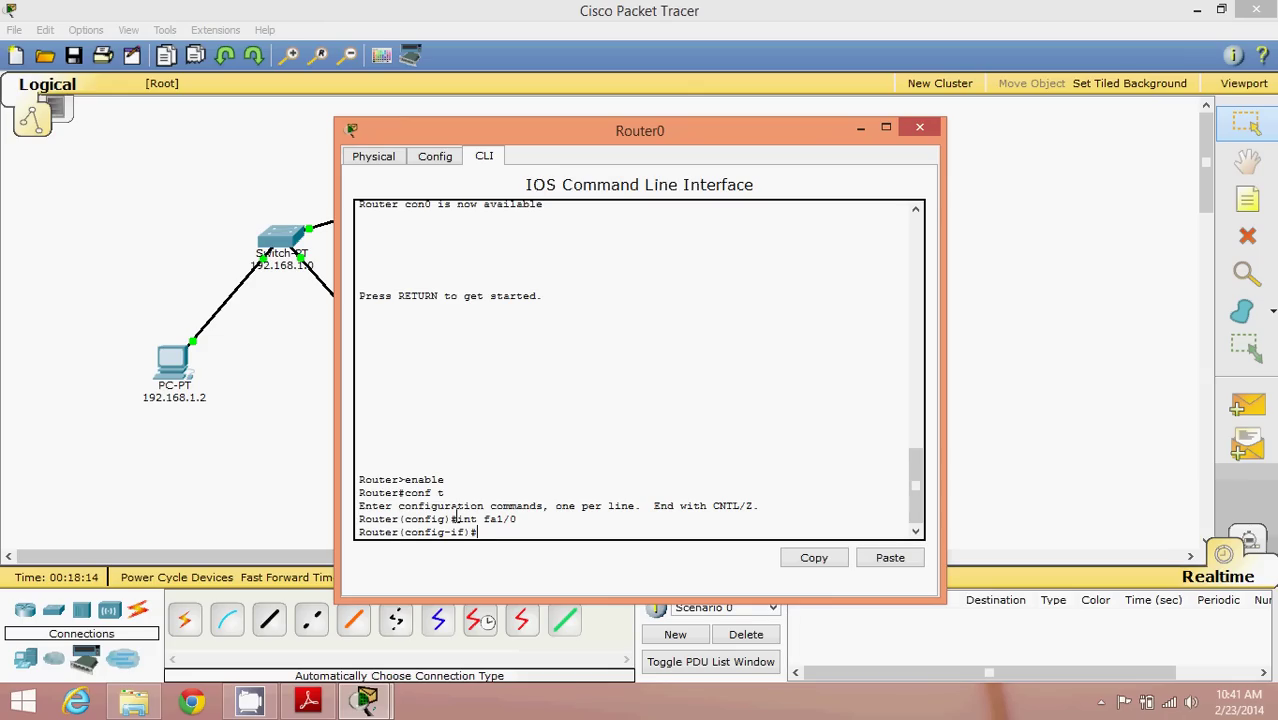
Assign IP address 192.168.2.1 with mask 255.255.255.0 to the fa1/0 interface and bring it up with no shut.
text(ip address)
drag(610, 131, 610, 133)
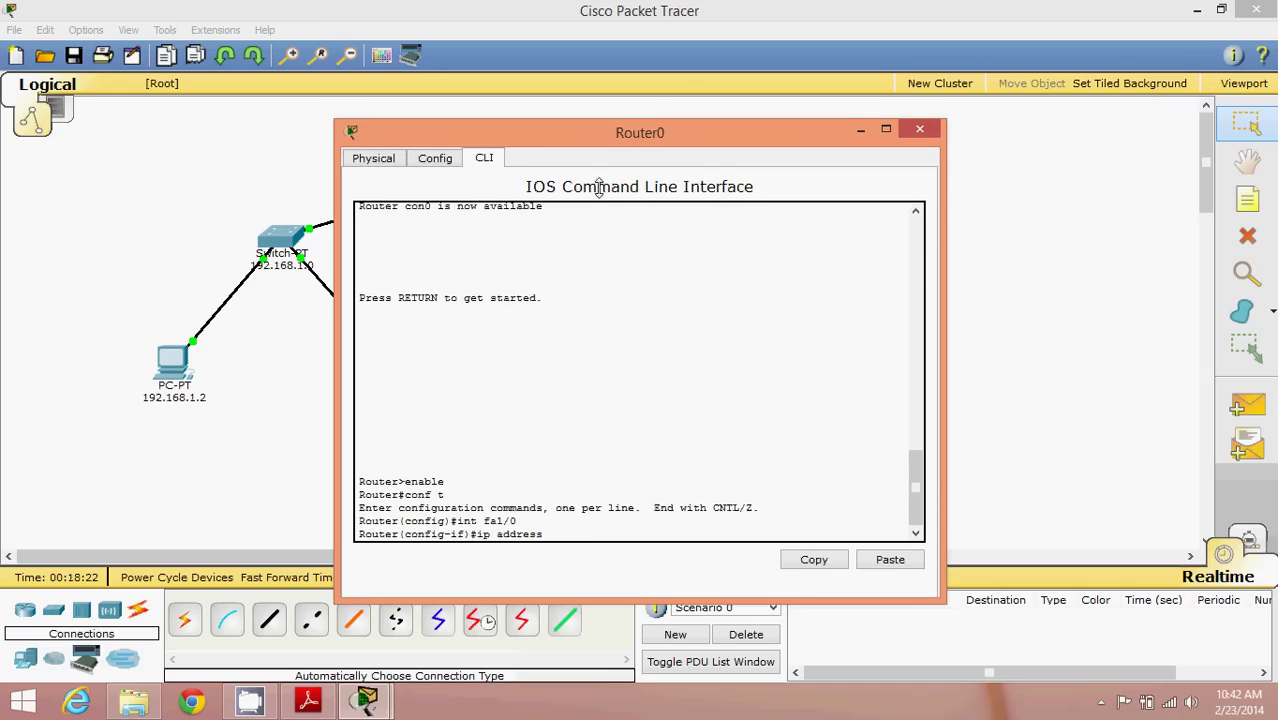
drag(599, 188, 550, 299)
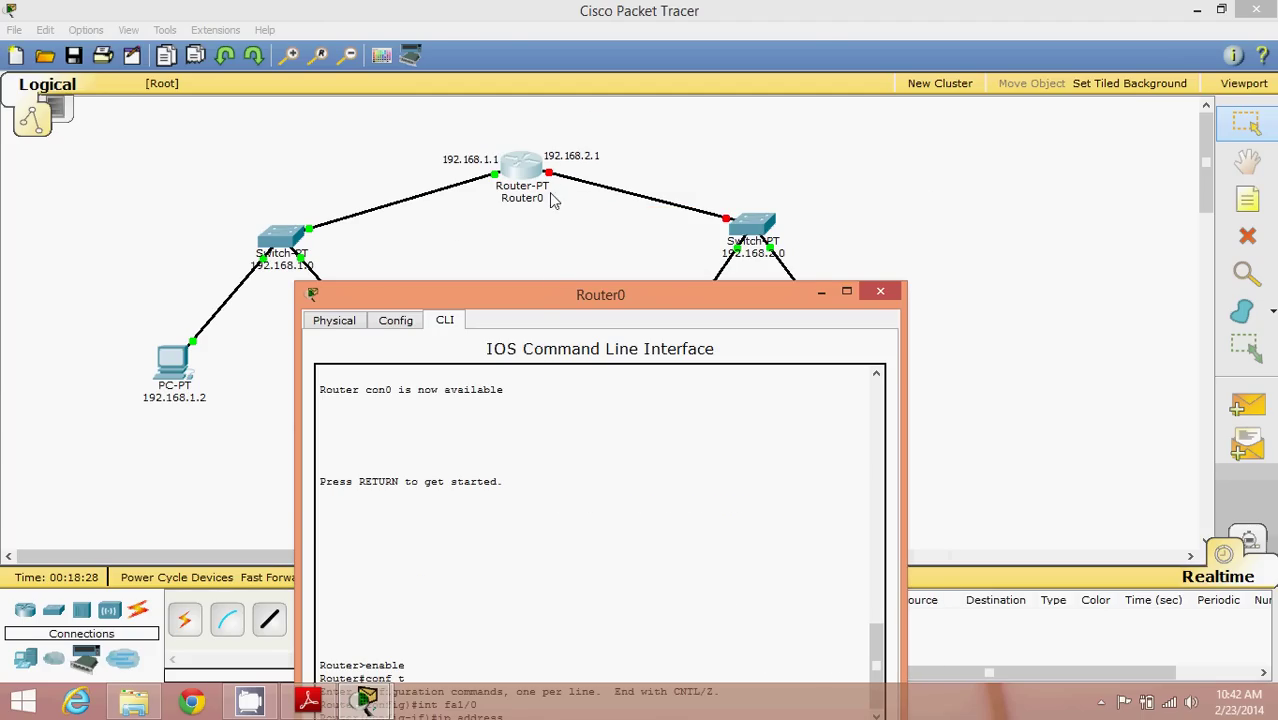
drag(546, 303, 588, 148)
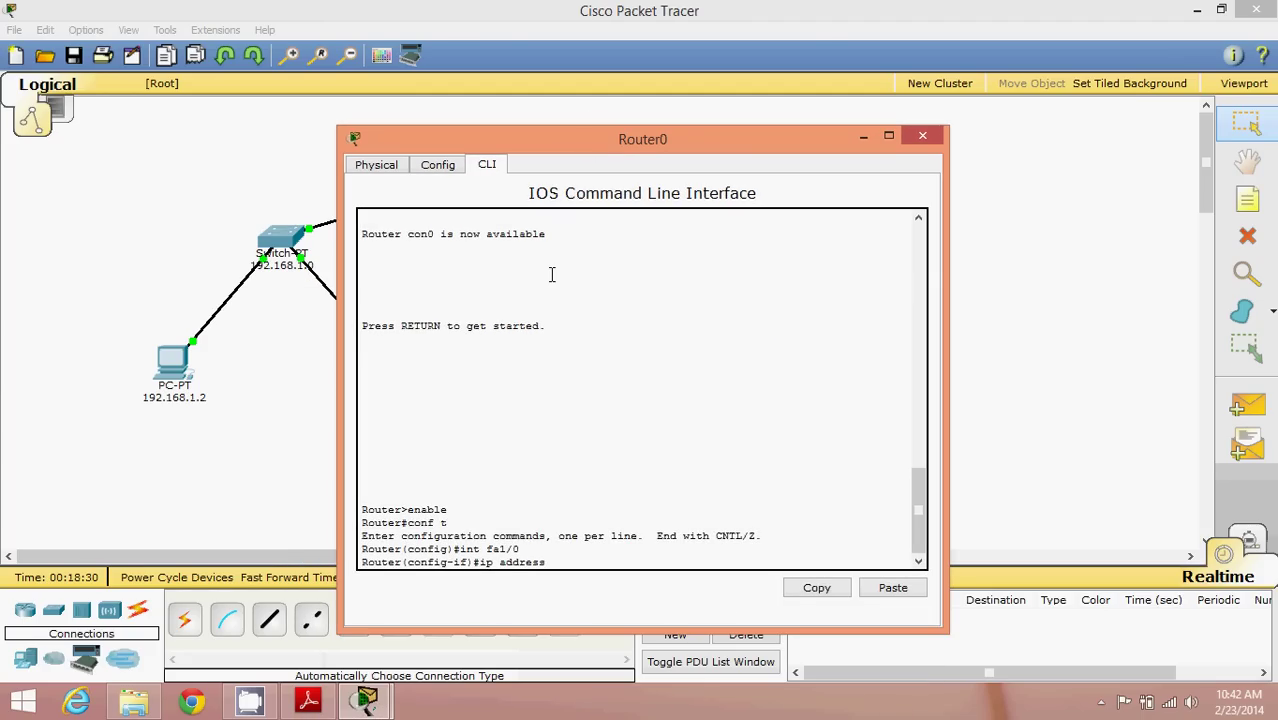
text(92.168.2.1 255.255.255.0)
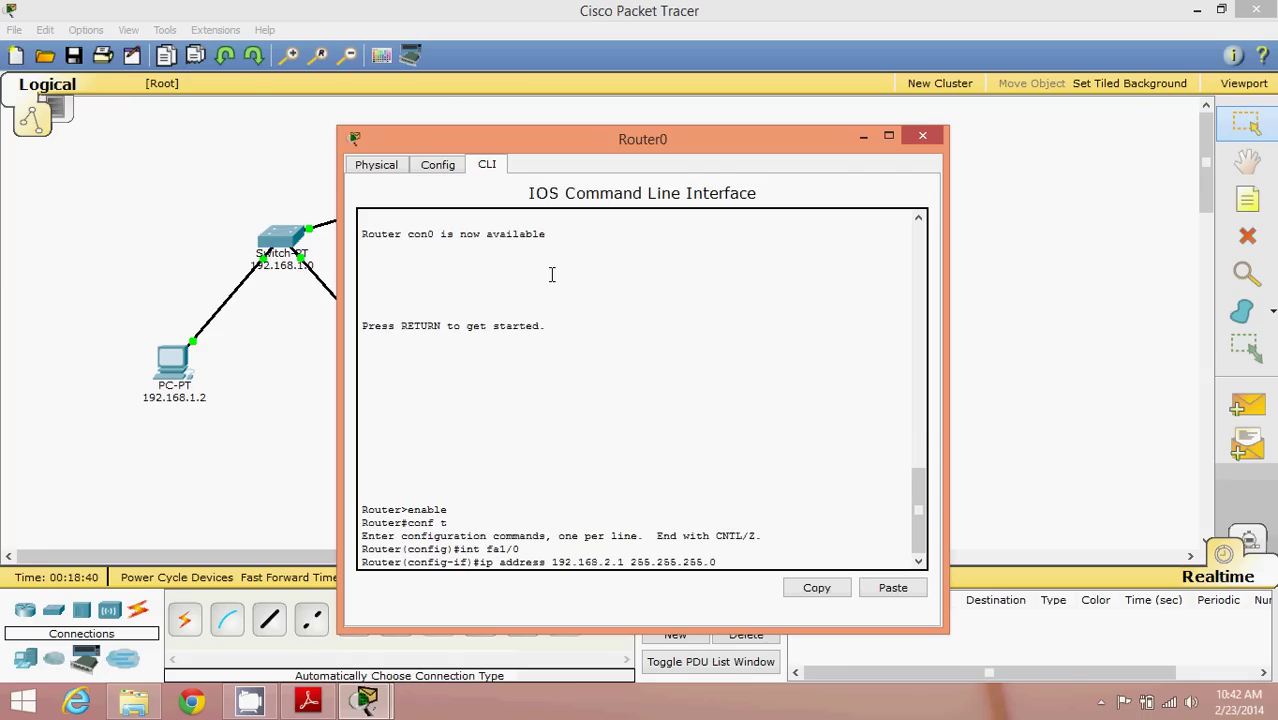
key(Return)
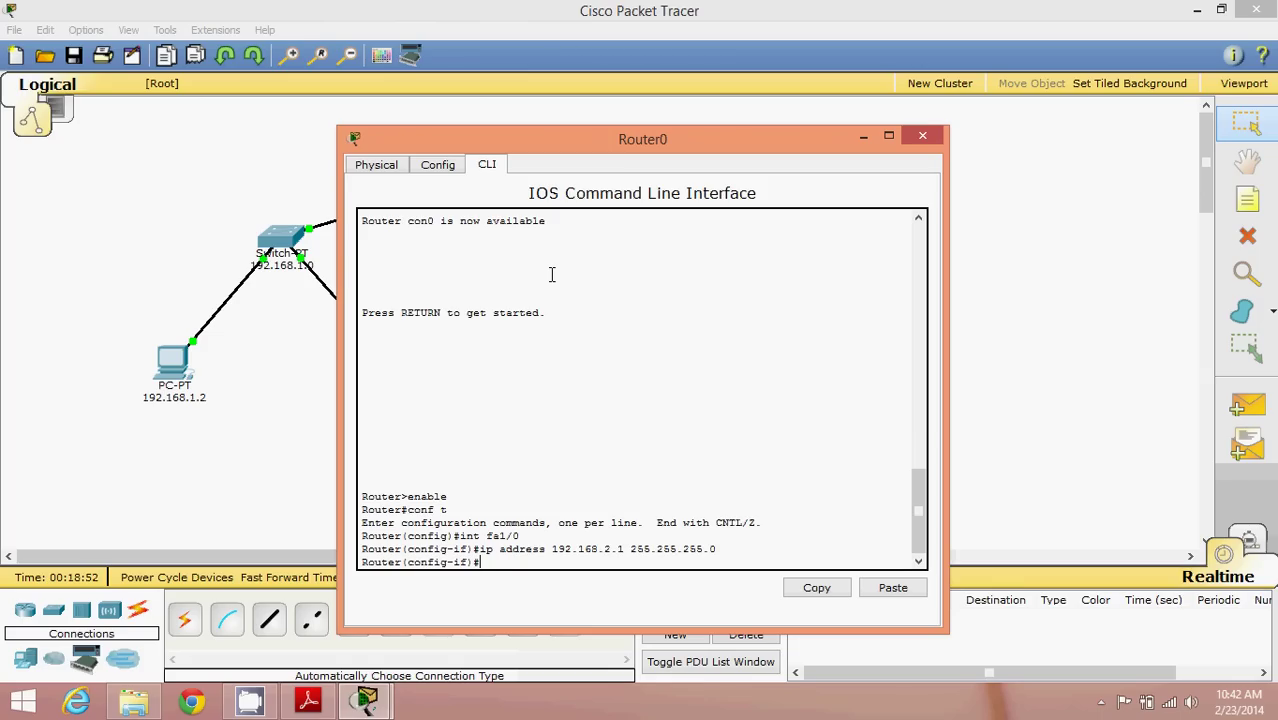
text(no shut)
key(Return)
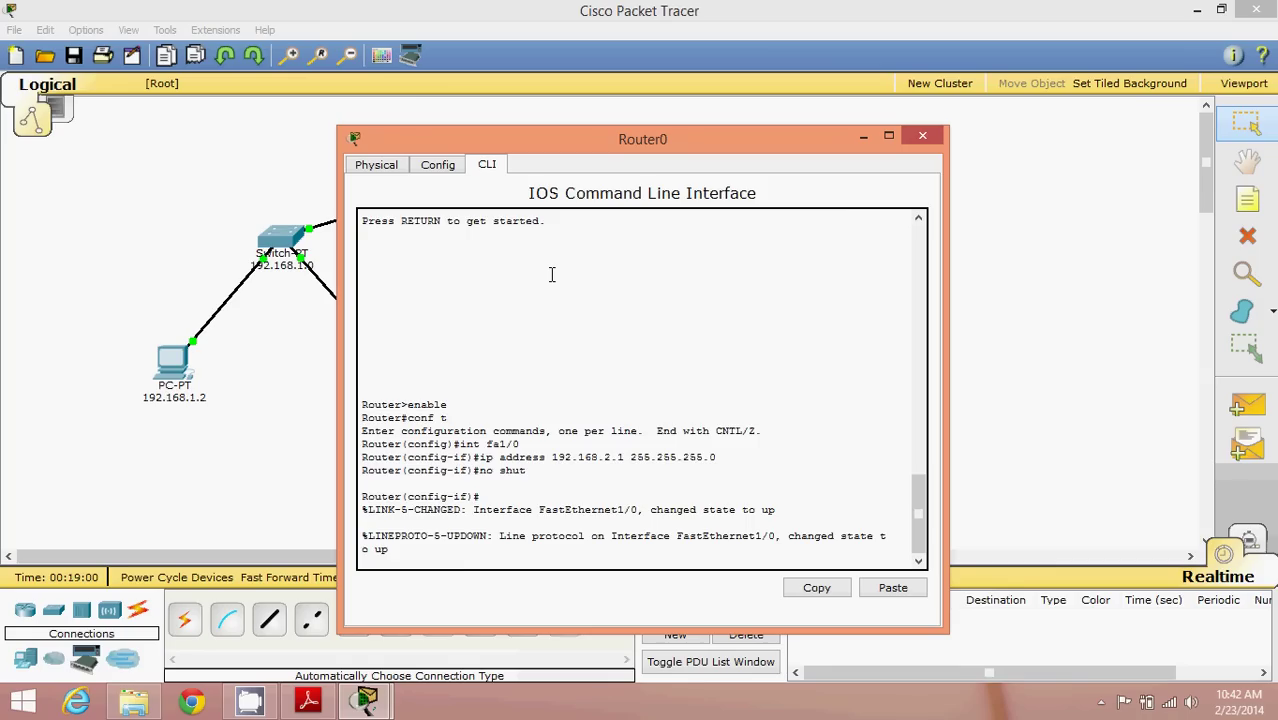
Review the FastEthernet1/0 settings in Router0's configuration, and close the router window.
click(441, 166)
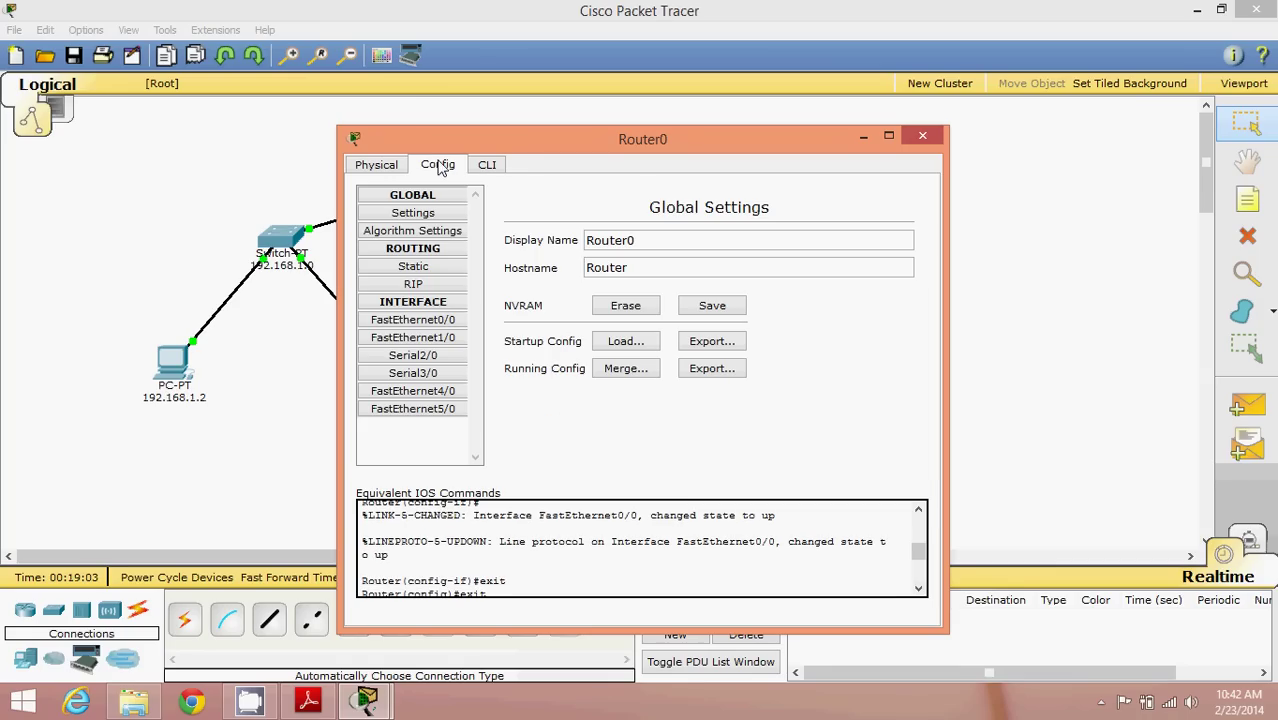
click(412, 337)
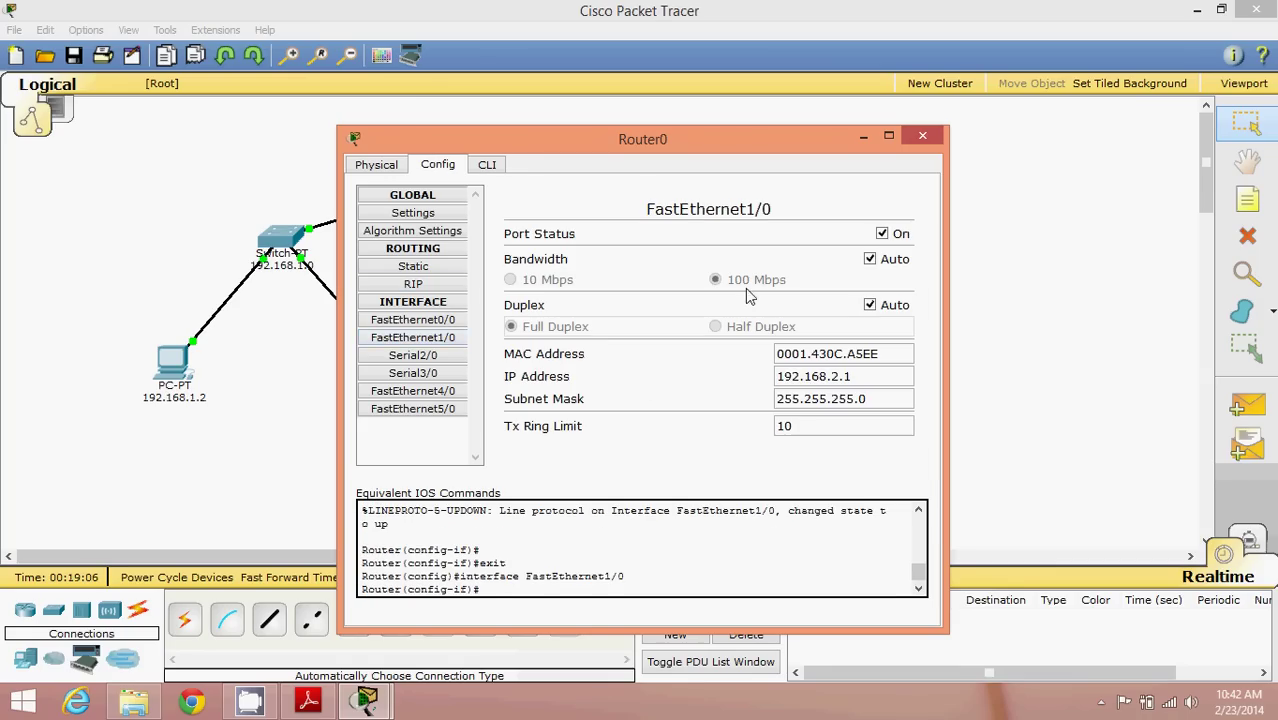
click(923, 137)
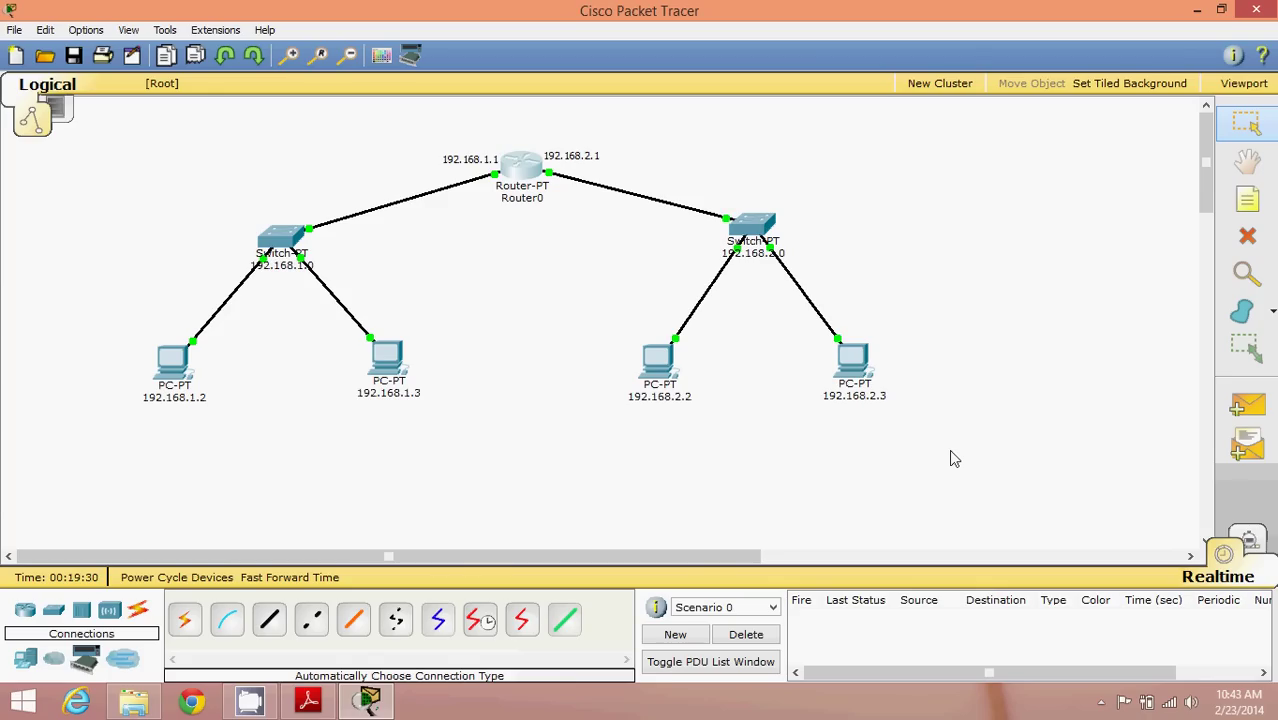
Test the link with a simple PDU from PC 192.168.2.3 to Router0, and delete the test scenario.
click(1252, 408)
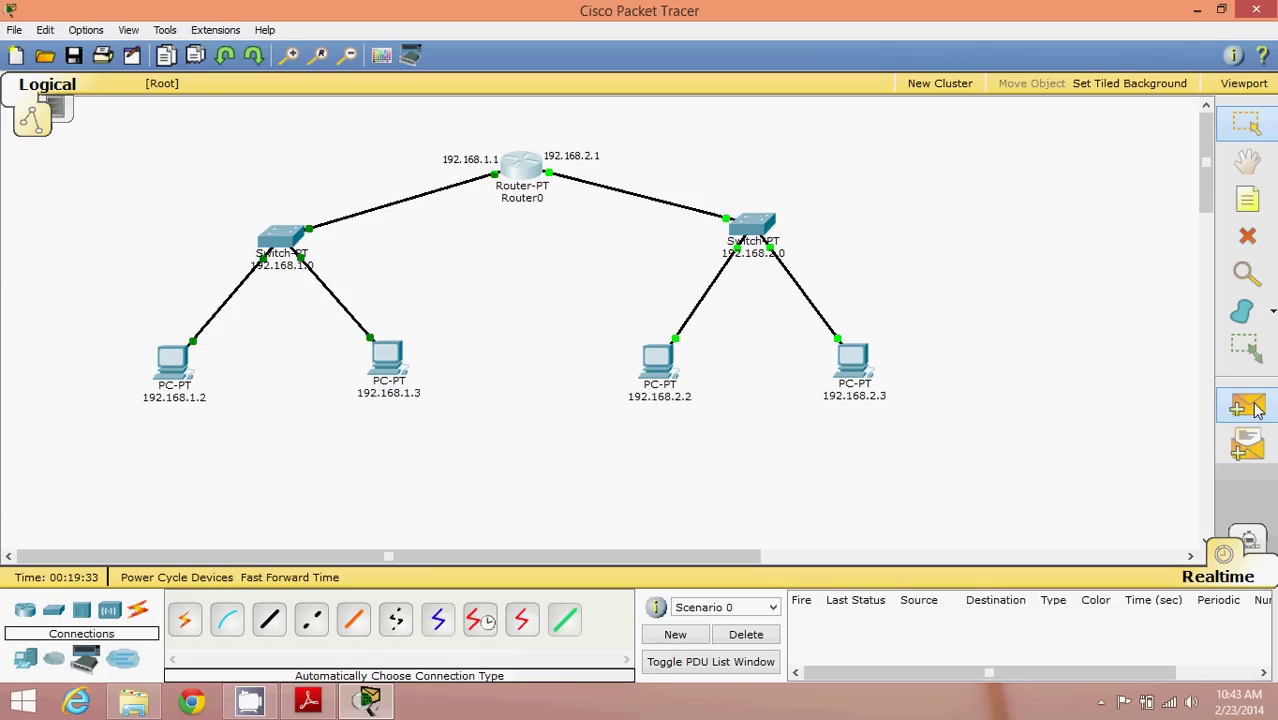
click(858, 358)
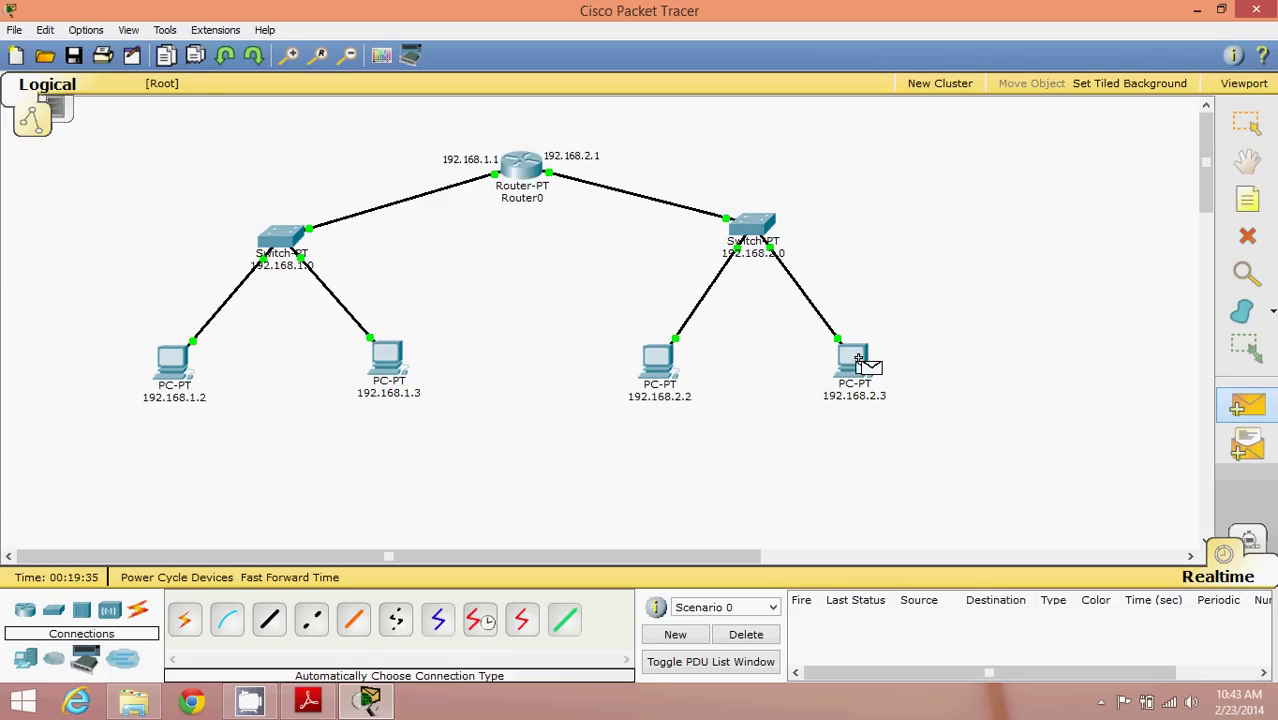
click(536, 167)
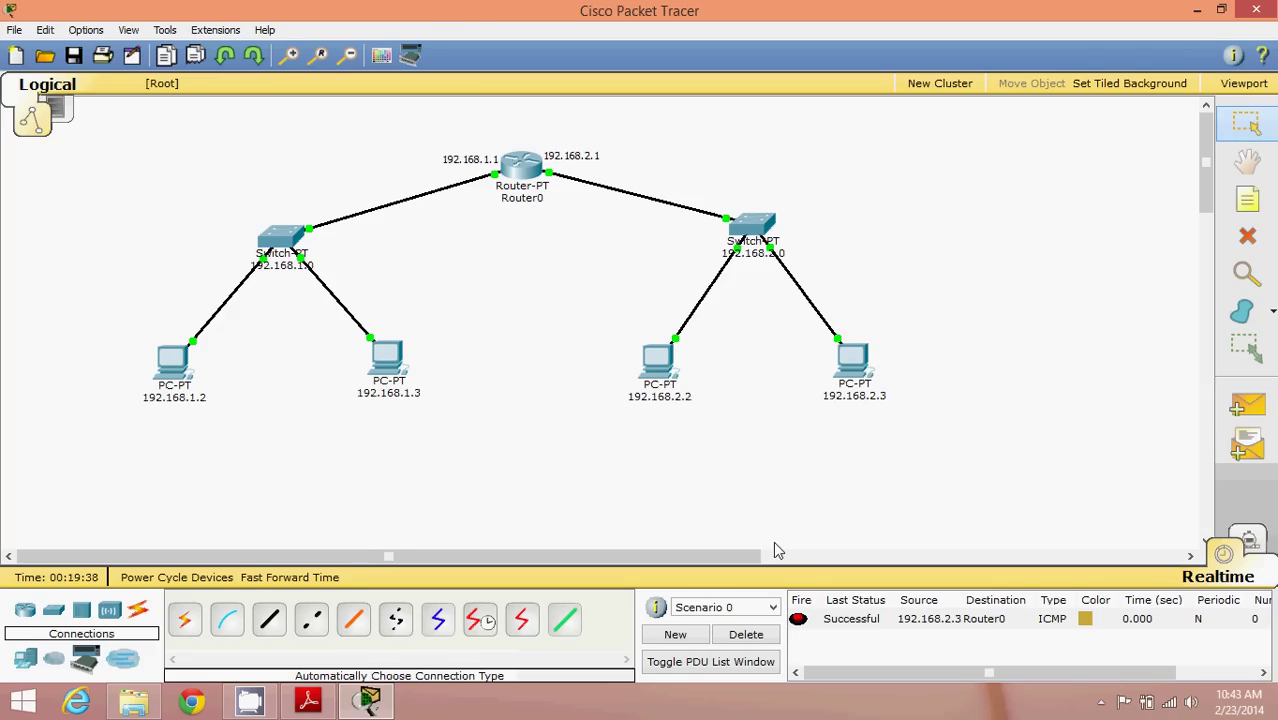
click(746, 634)
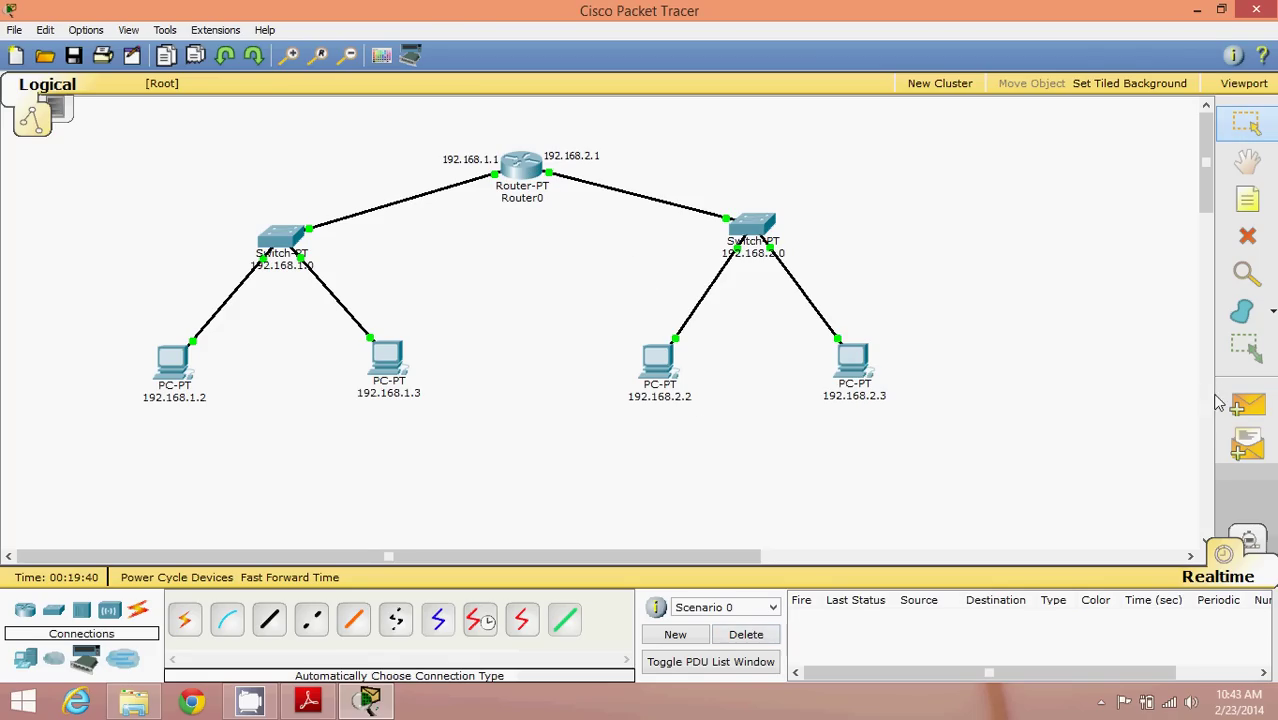
Test communication between the networks with a simple PDU from PC 192.168.1.2 to PC 192.168.2.2, and delete the test scenario.
click(1247, 404)
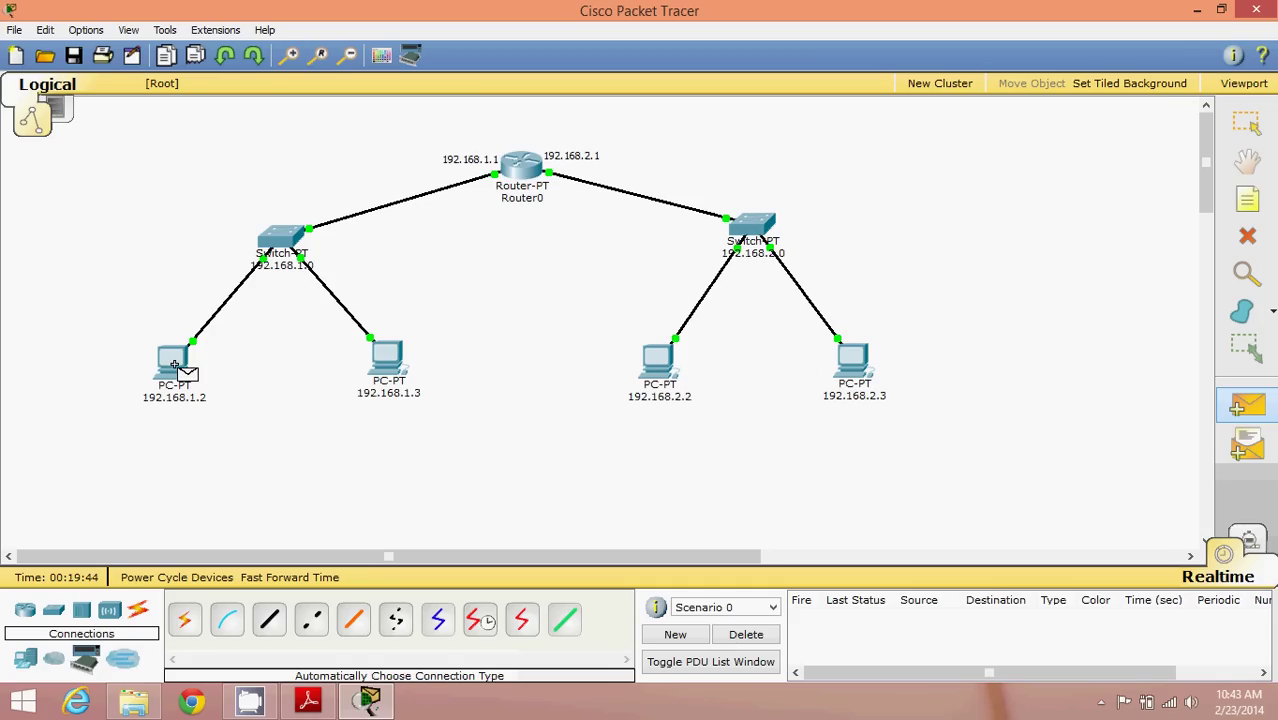
click(175, 365)
click(658, 358)
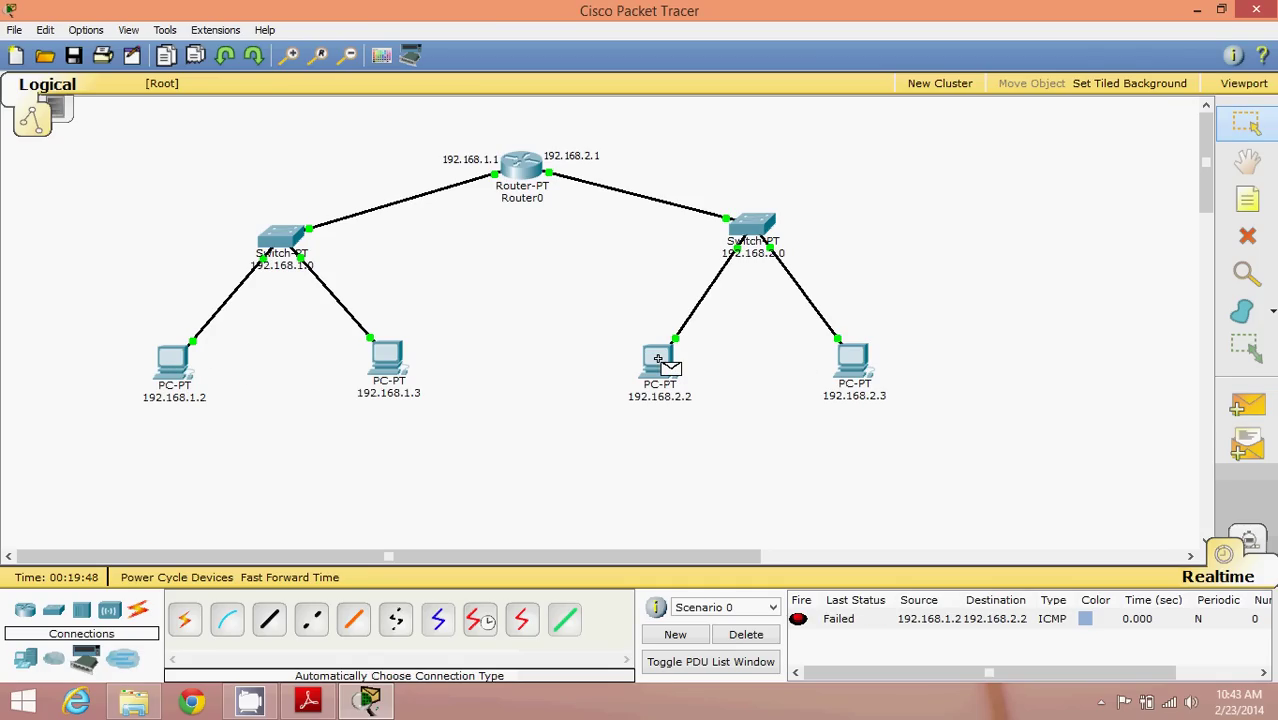
click(757, 636)
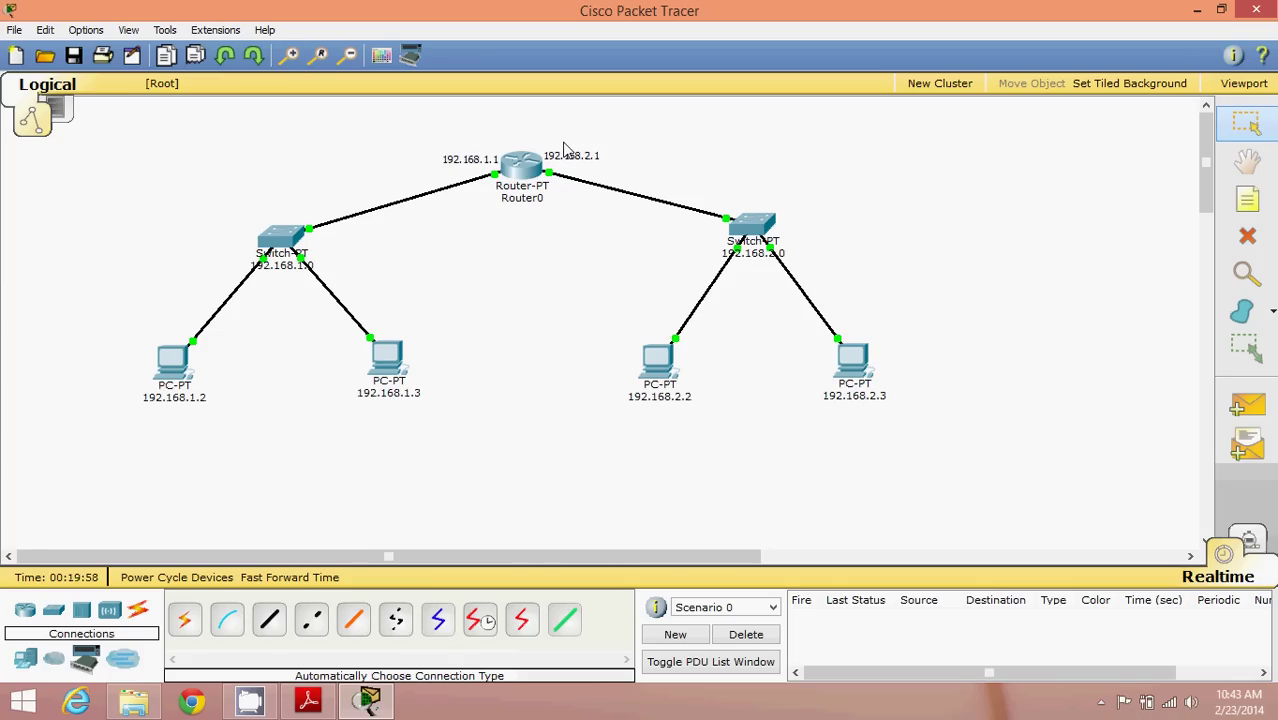
Set the default gateway of PC 192.168.1.2 to 192.168.1.1 in its IP configuration, and close the PC window.
click(171, 360)
click(412, 242)
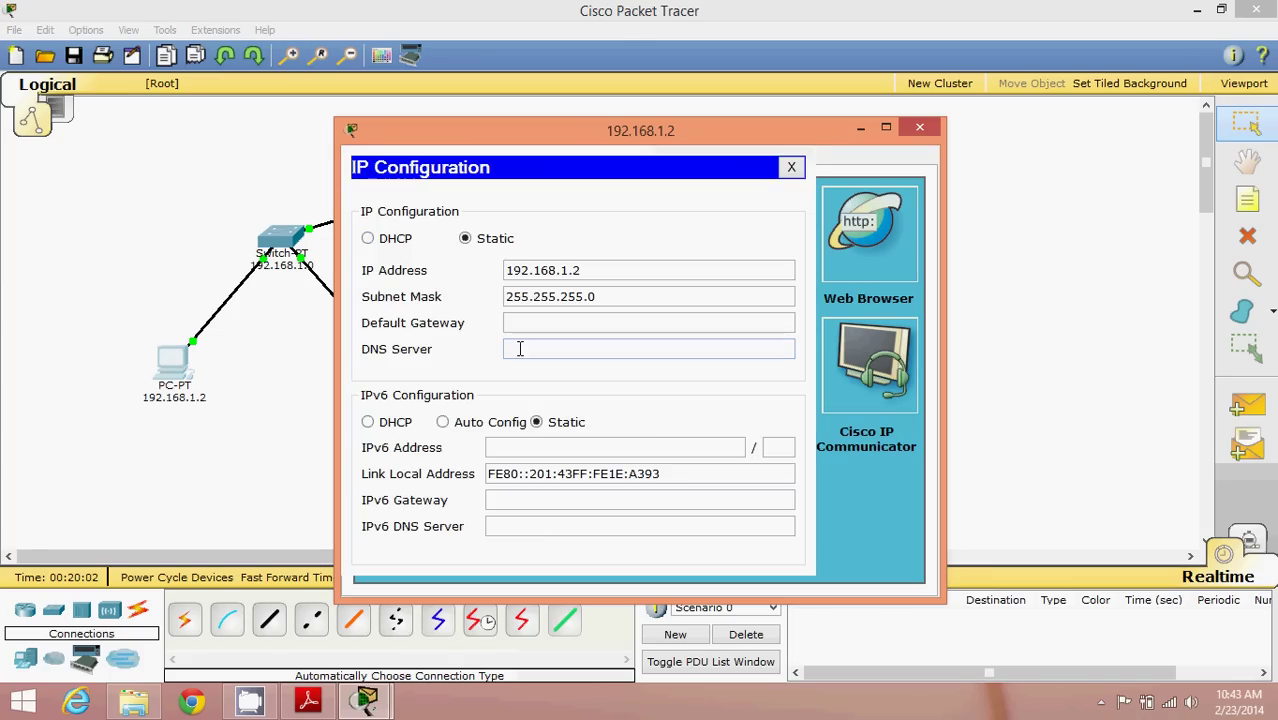
click(550, 319)
text(19)
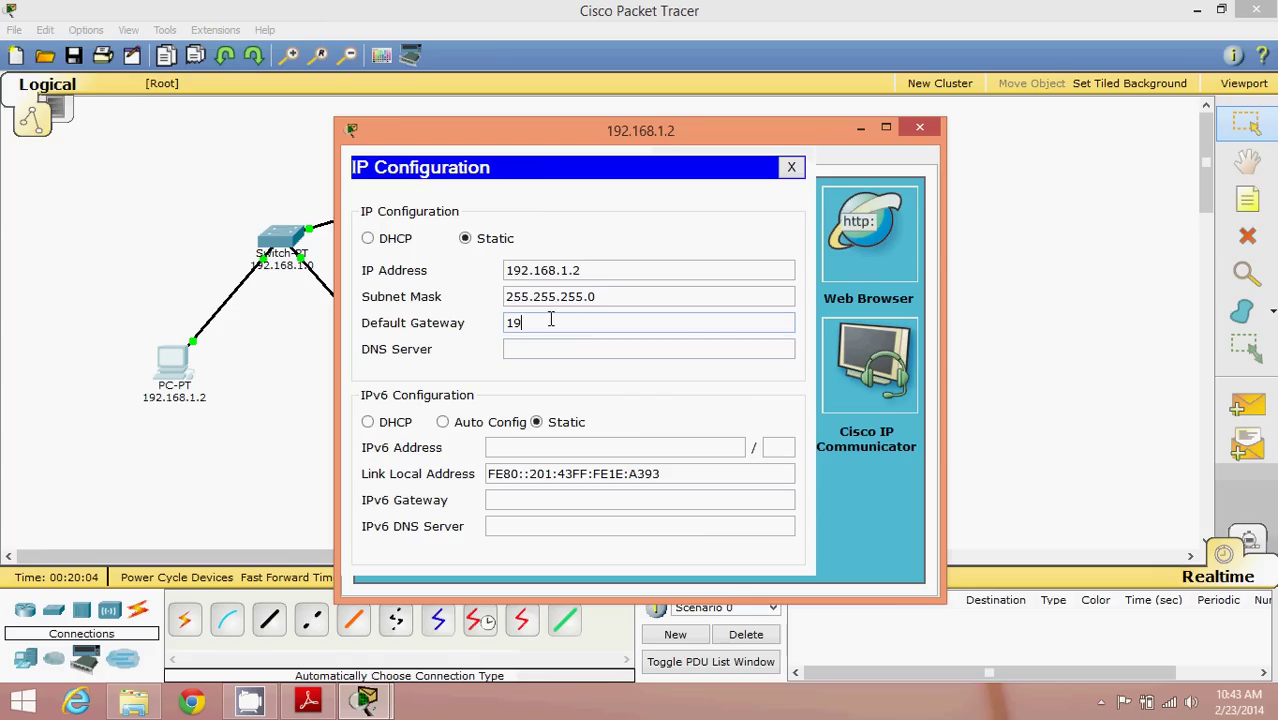
text(2.168.1.1)
click(919, 130)
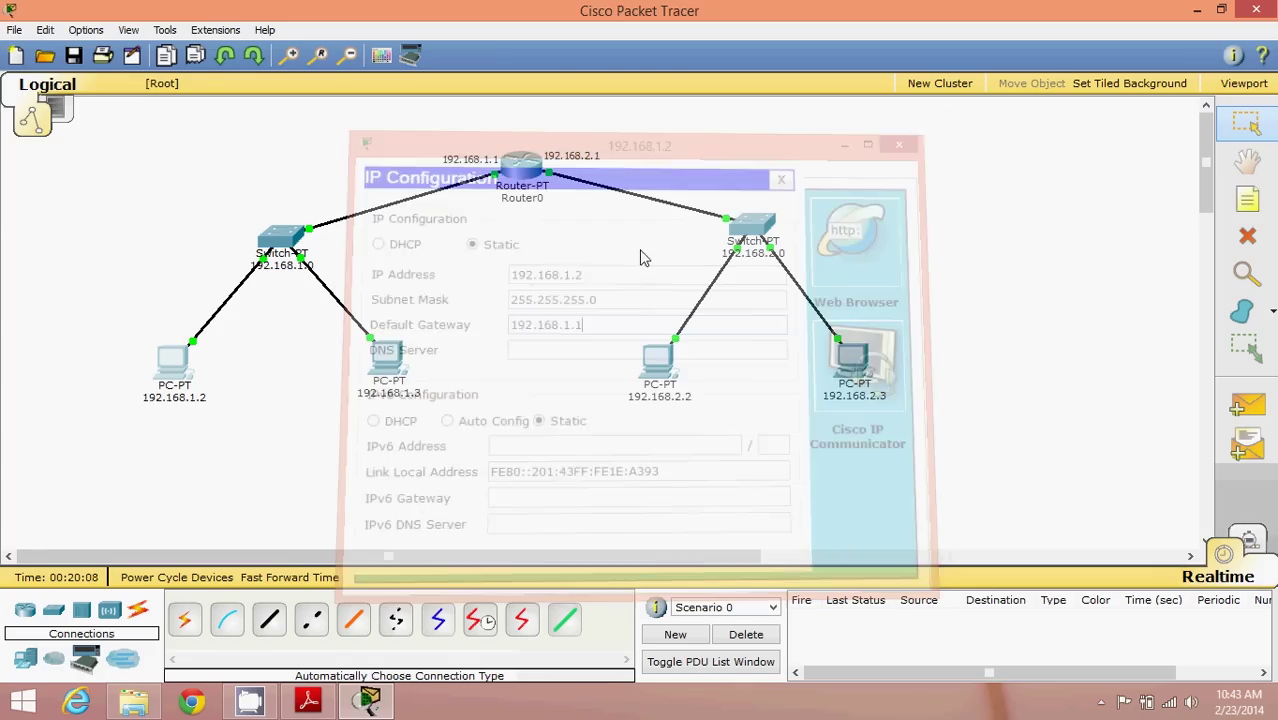
Set the default gateway of PC 192.168.1.3 to 192.168.1.1 in its IP configuration, and close the PC window.
click(387, 357)
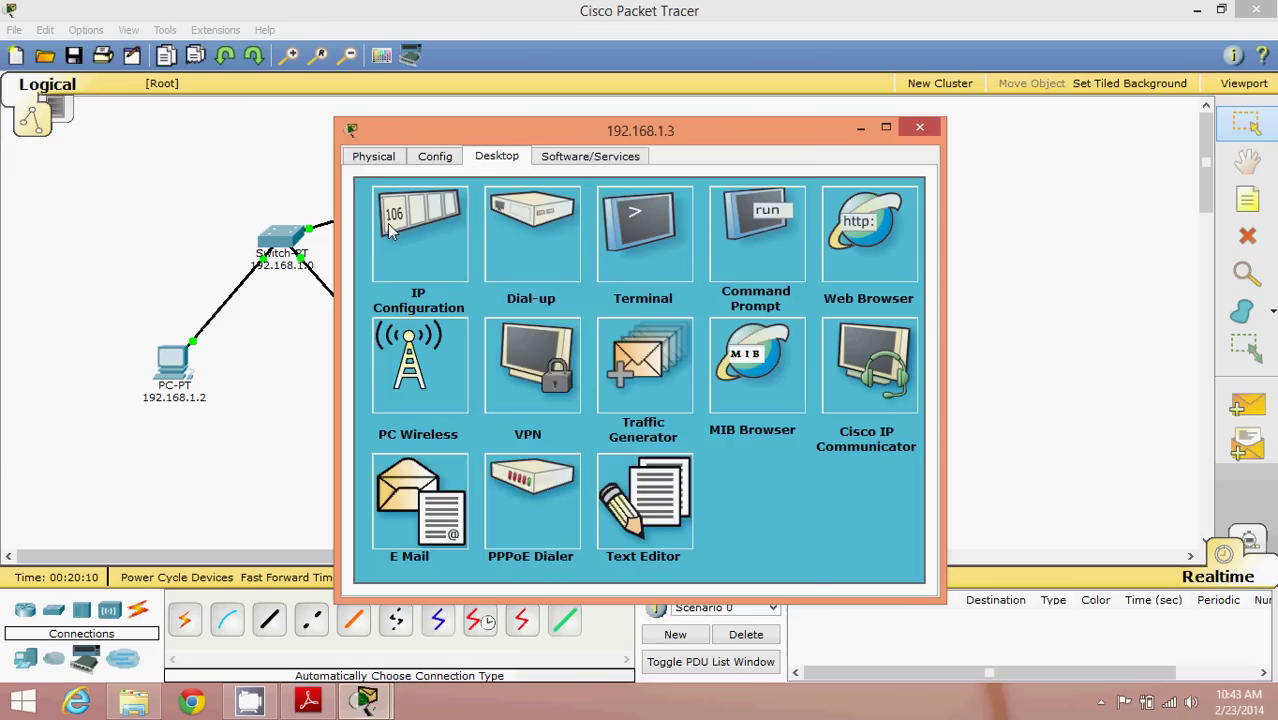
click(392, 232)
click(544, 323)
text(1)
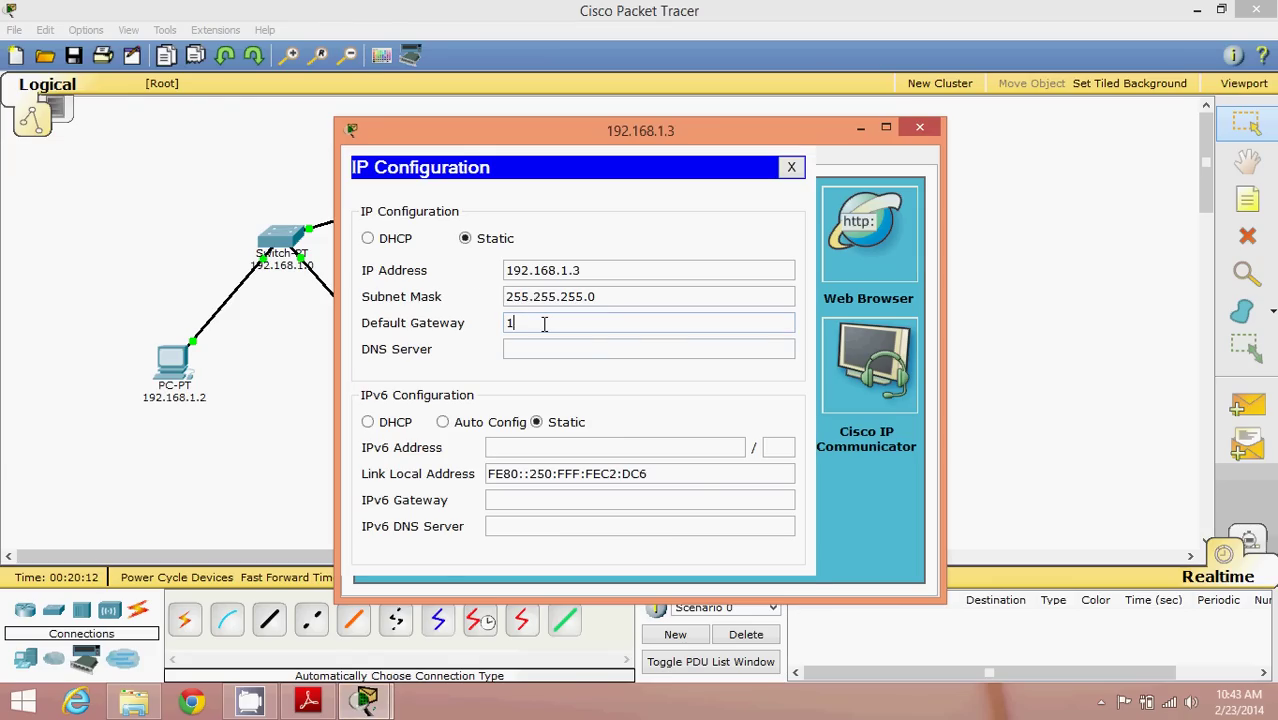
text(92.168.1.1)
click(920, 128)
Set the default gateway of PC 192.168.2.2 to 192.168.2.1 in its IP configuration, and close the PC window.
click(657, 370)
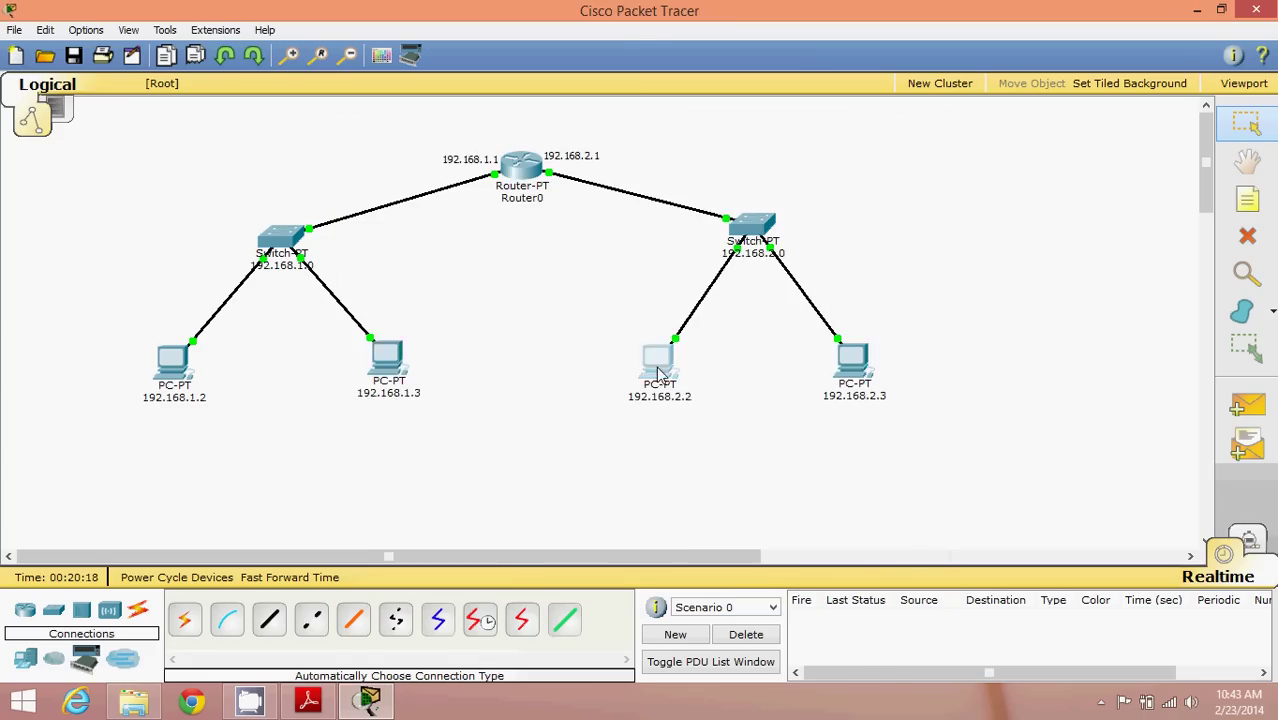
click(453, 246)
click(538, 321)
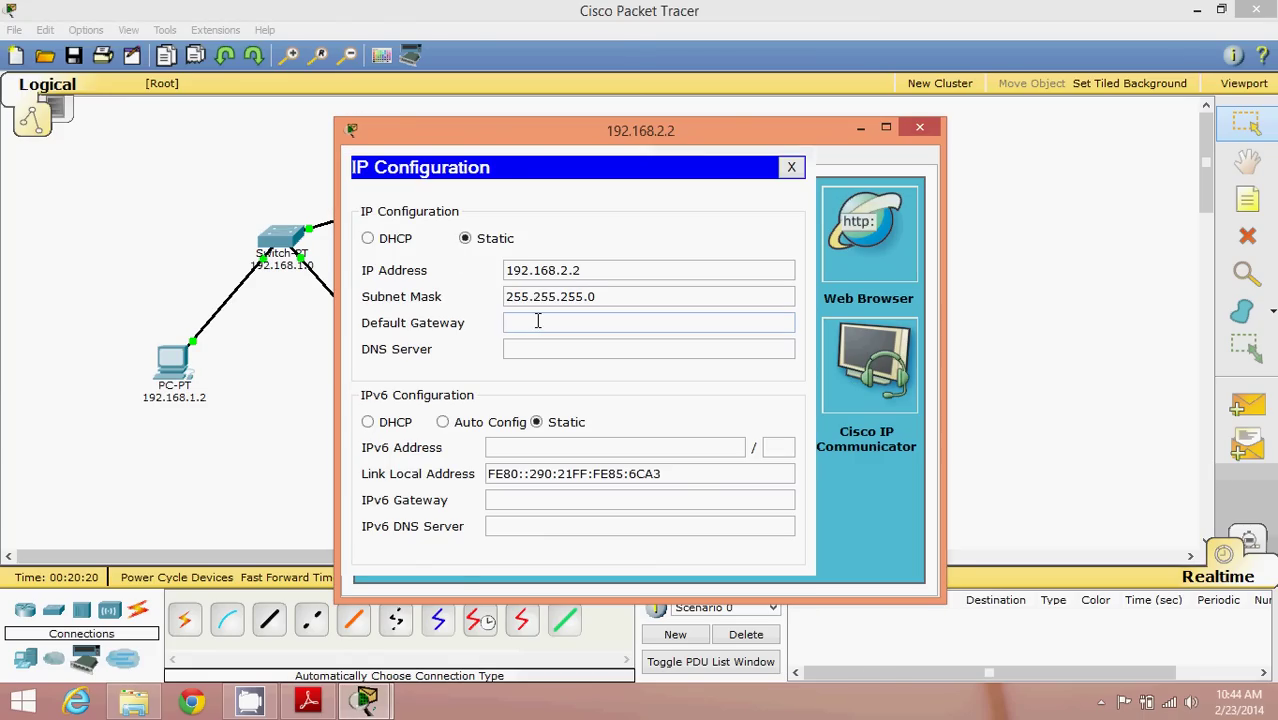
text(192.168.2.1)
click(916, 131)
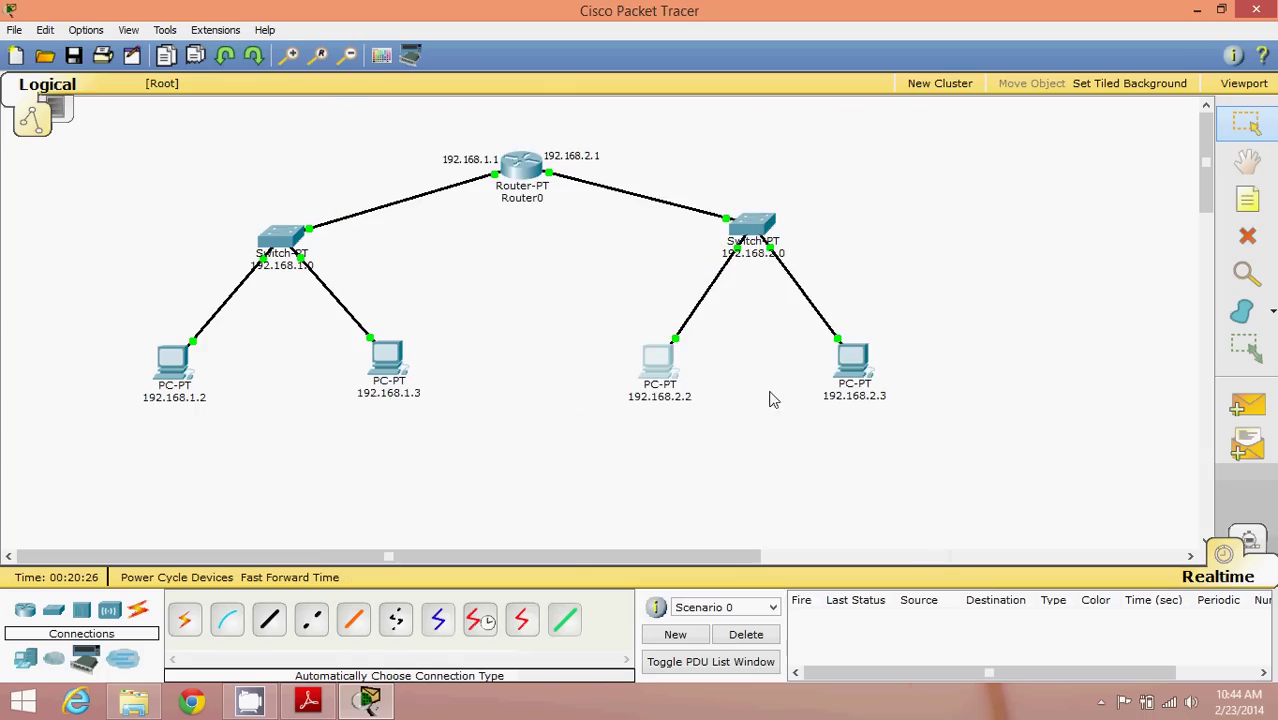
Set the default gateway of PC 192.168.2.3 to 192.168.2.1 in its IP configuration, and close the PC window.
click(850, 362)
click(432, 236)
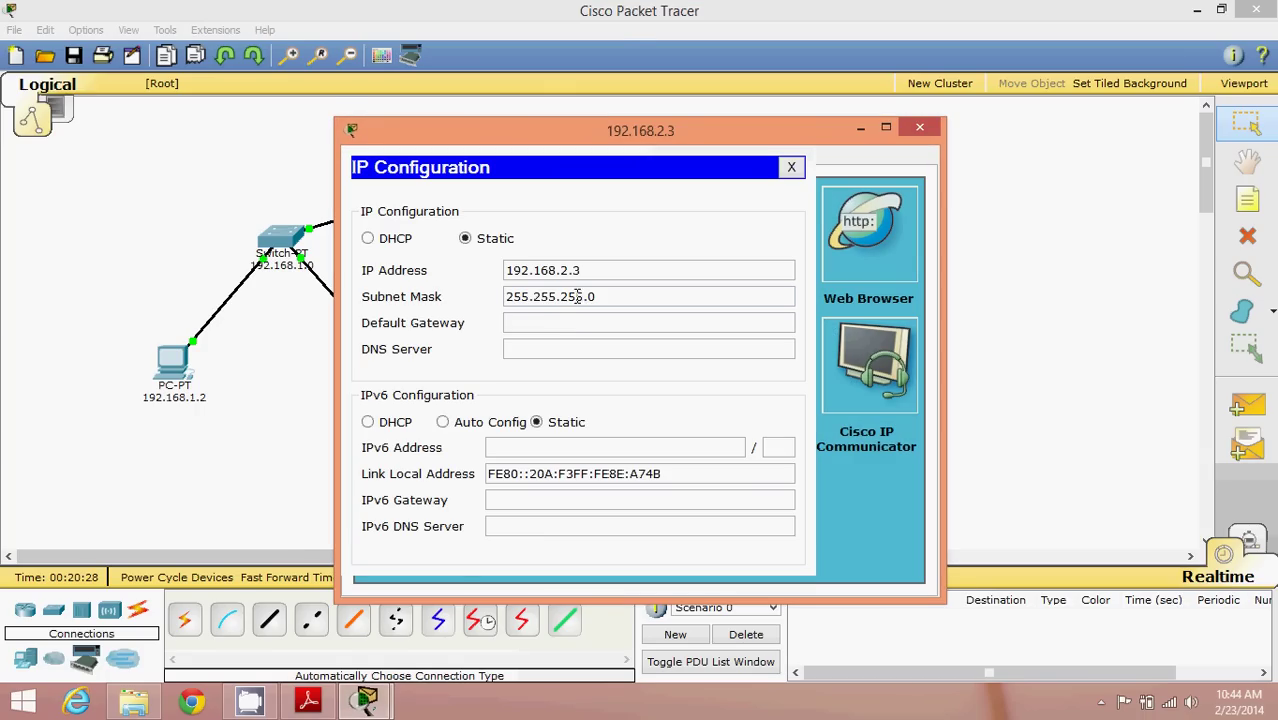
text(192.168.2.1)
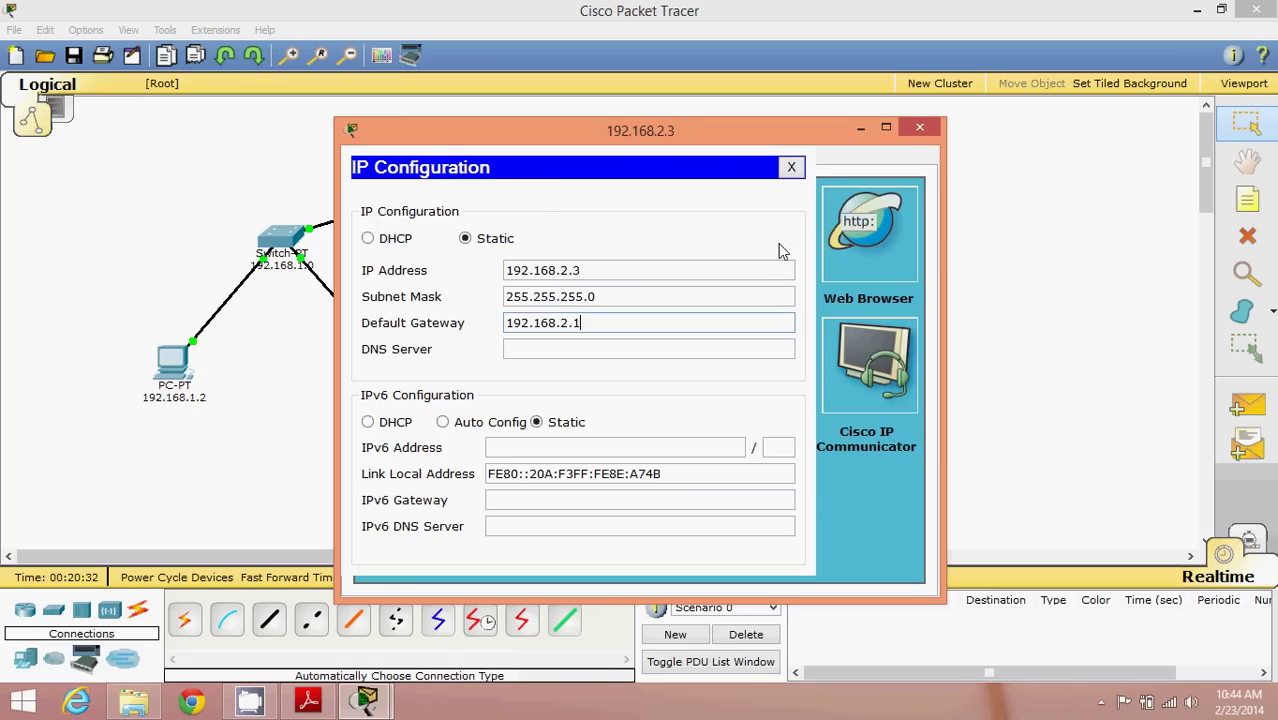
click(920, 127)
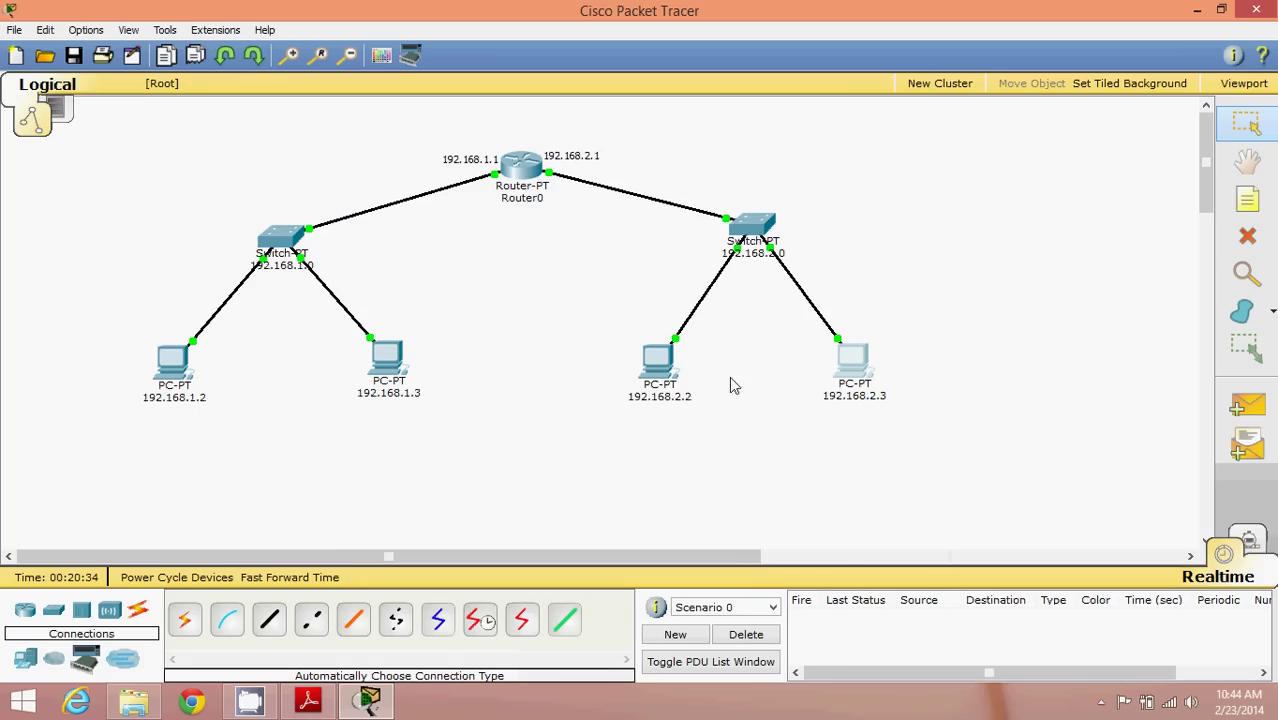
Retest the path across the router with a simple PDU from PC 192.168.1.2 to PC 192.168.2.2, and delete the scenario.
click(1245, 405)
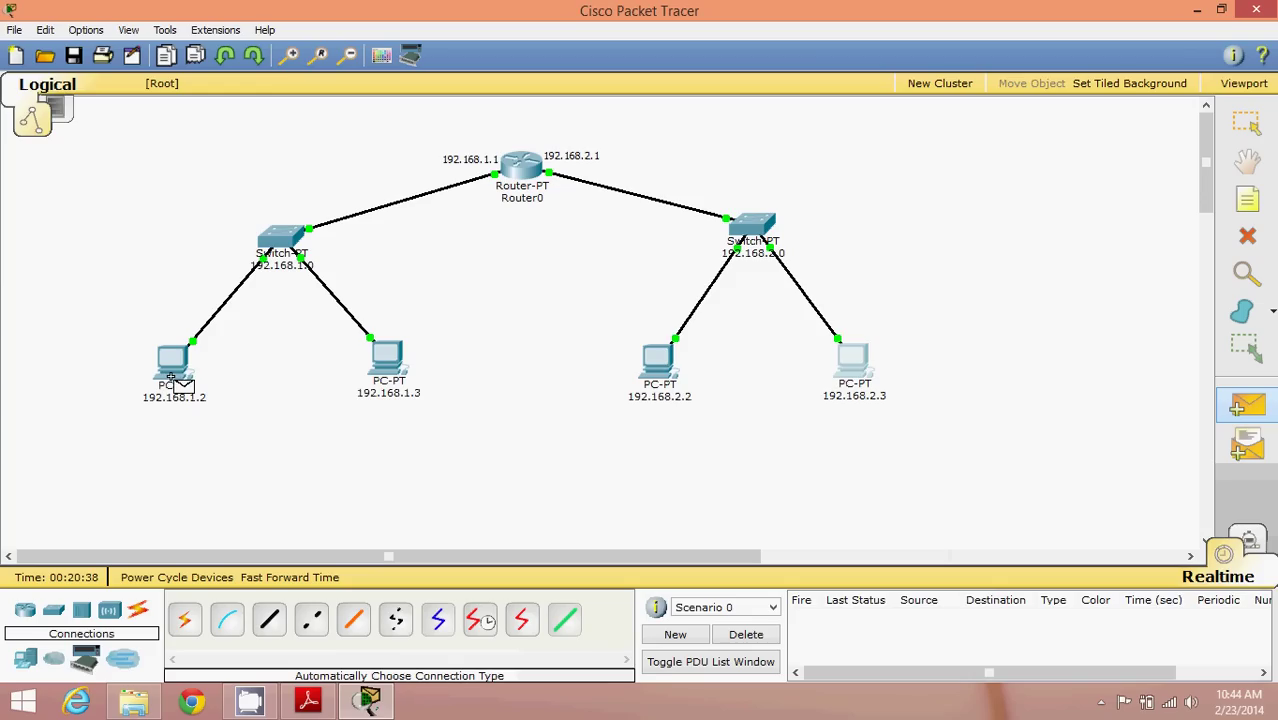
click(176, 366)
click(656, 360)
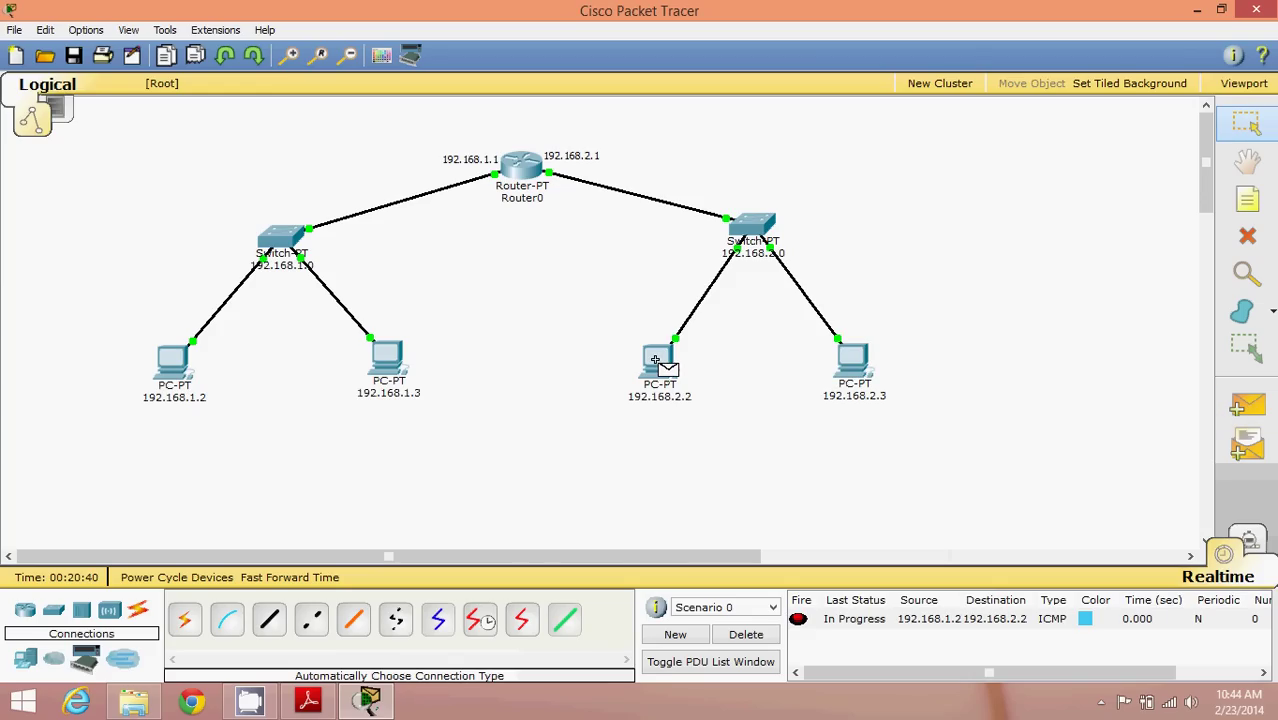
click(756, 637)
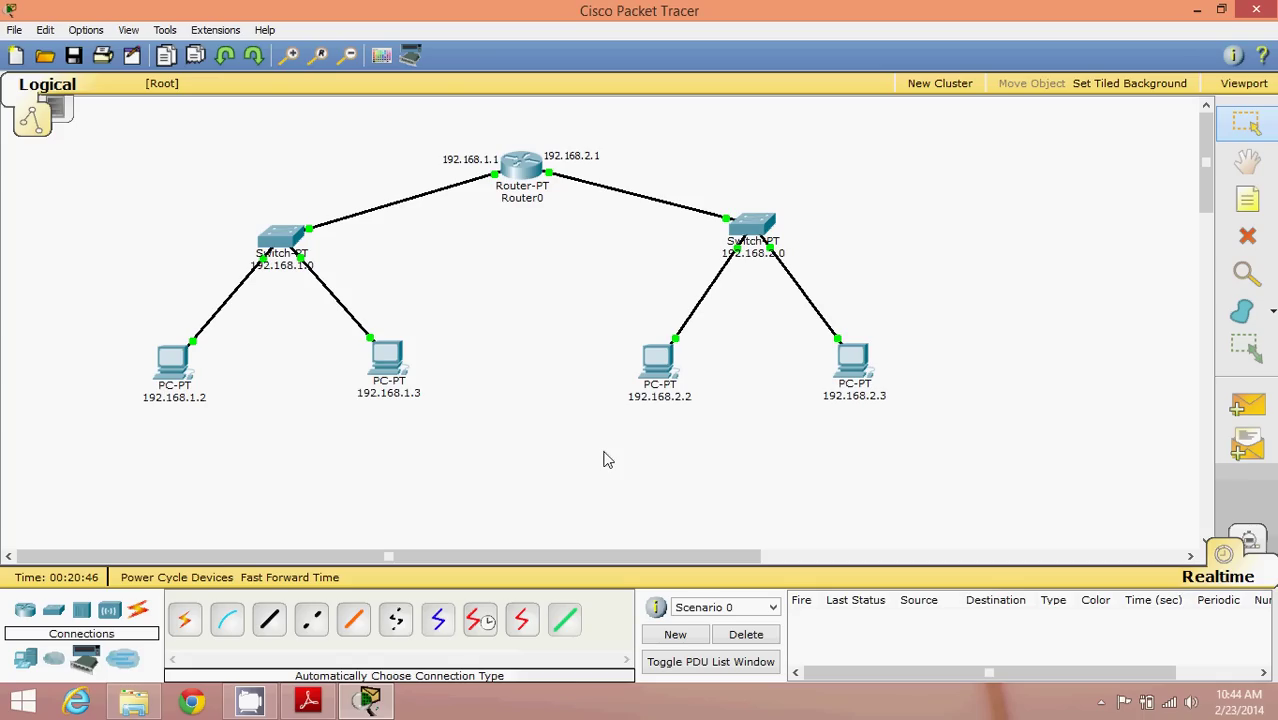
Send simple PDUs from PC 192.168.1.2 to Router0 and to PC 192.168.1.3, and delete the test scenario.
click(1256, 418)
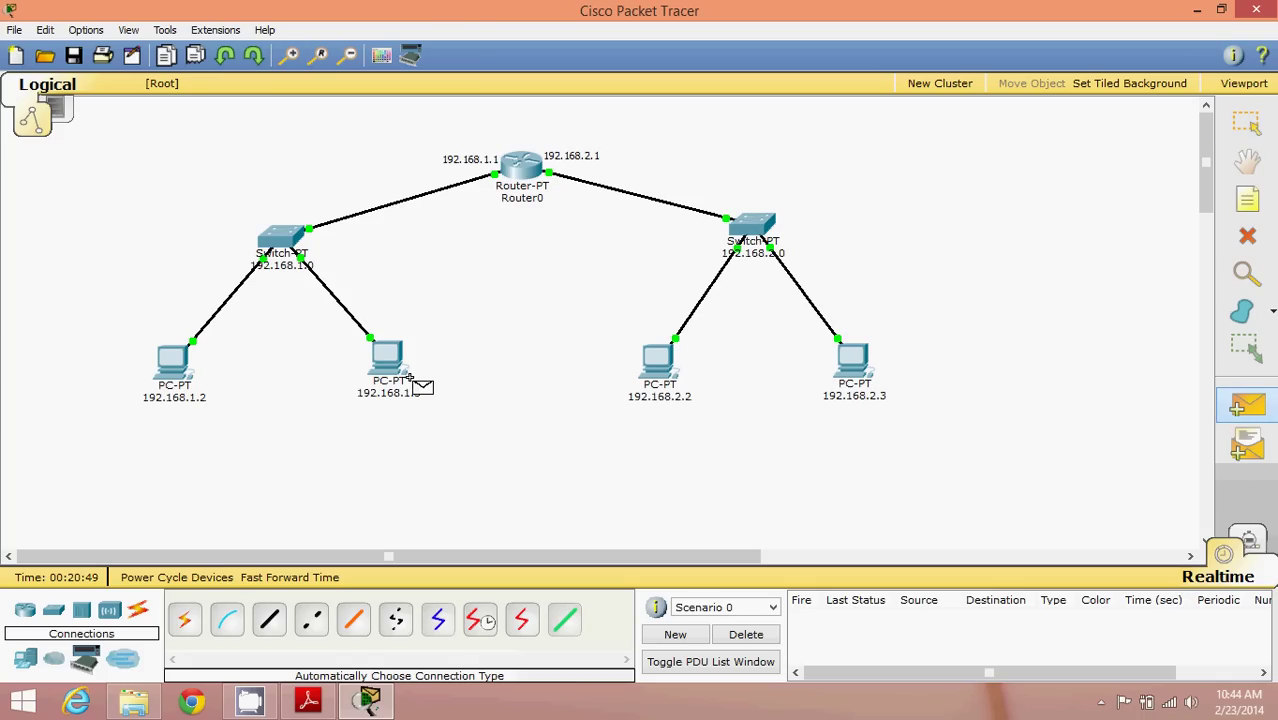
click(172, 358)
click(528, 172)
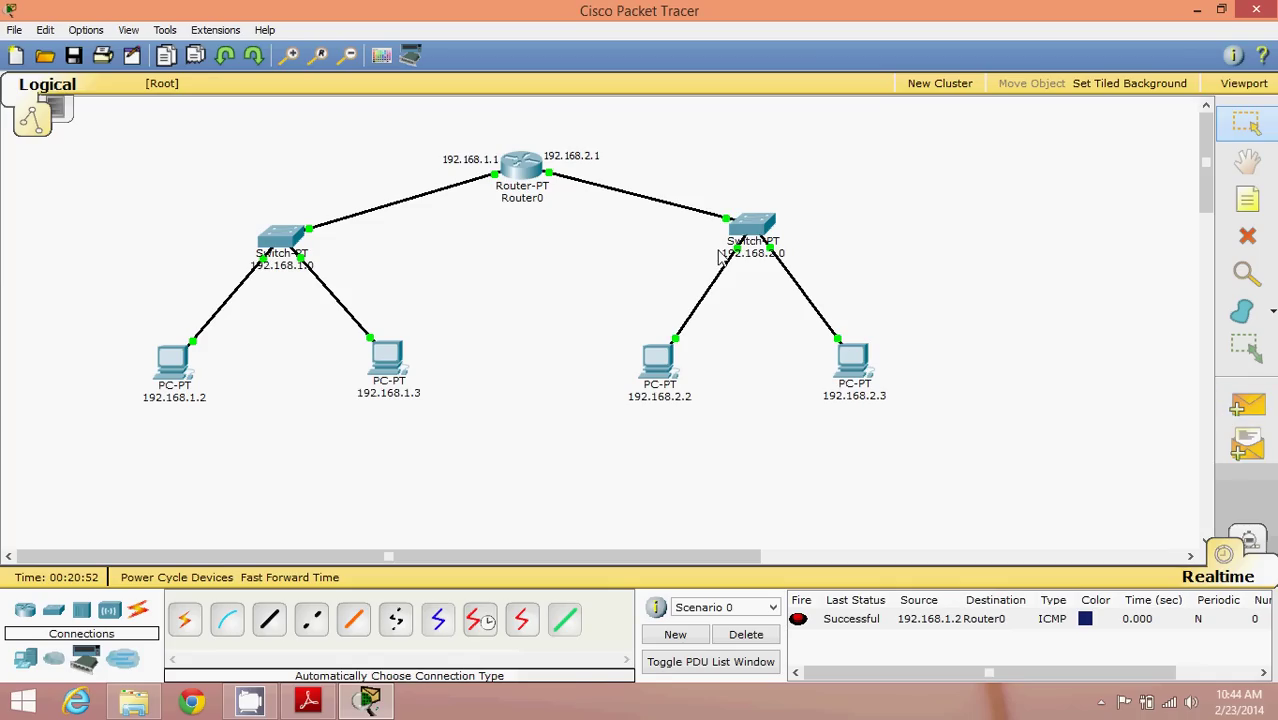
click(1247, 407)
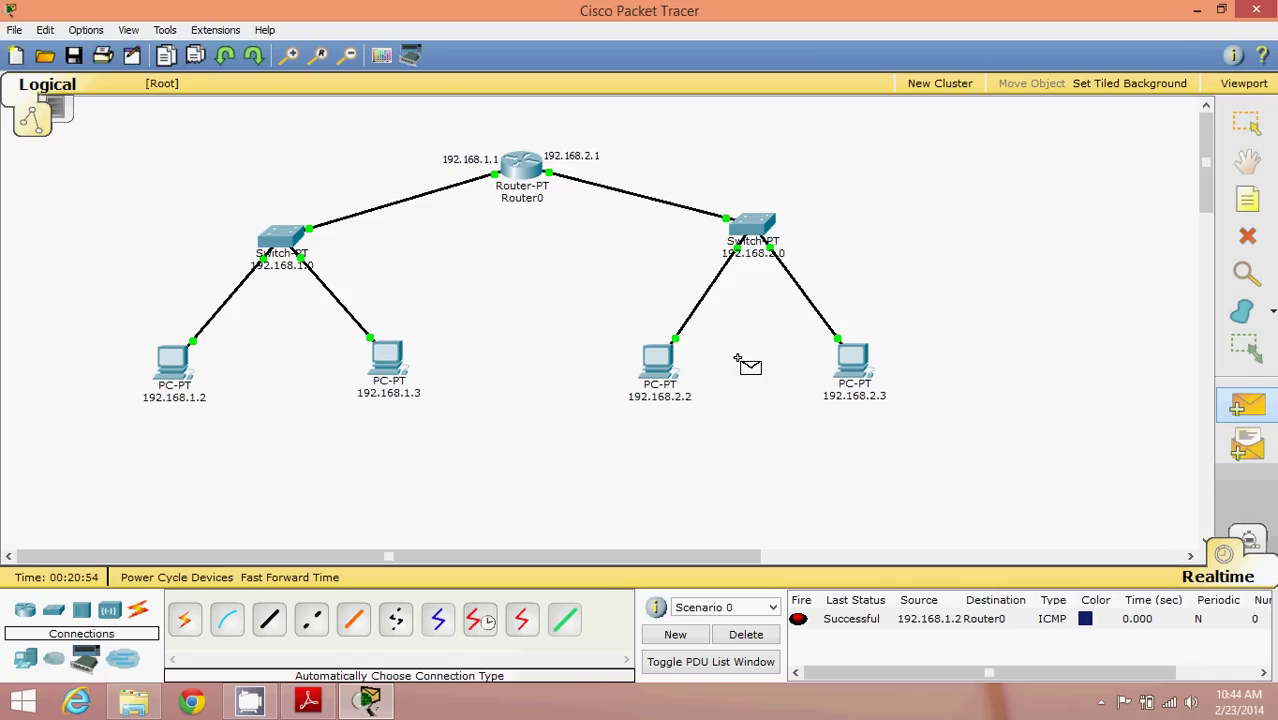
click(171, 366)
click(380, 358)
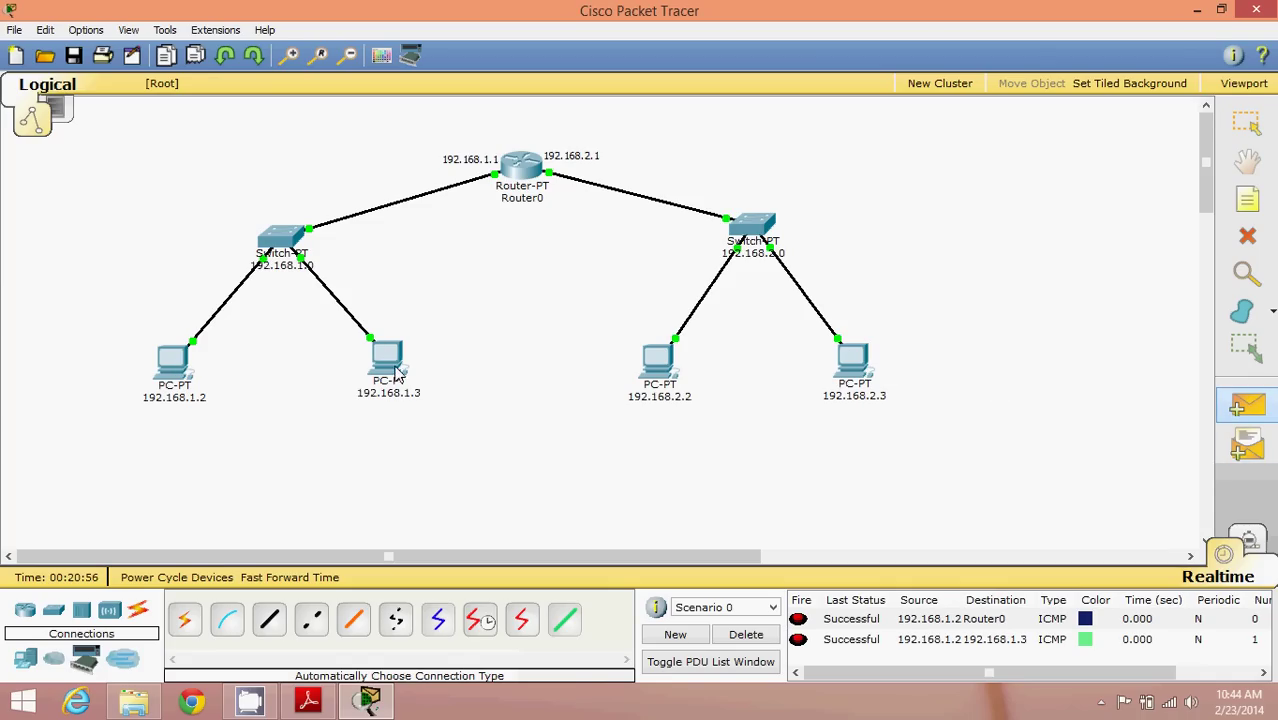
click(1246, 406)
click(735, 639)
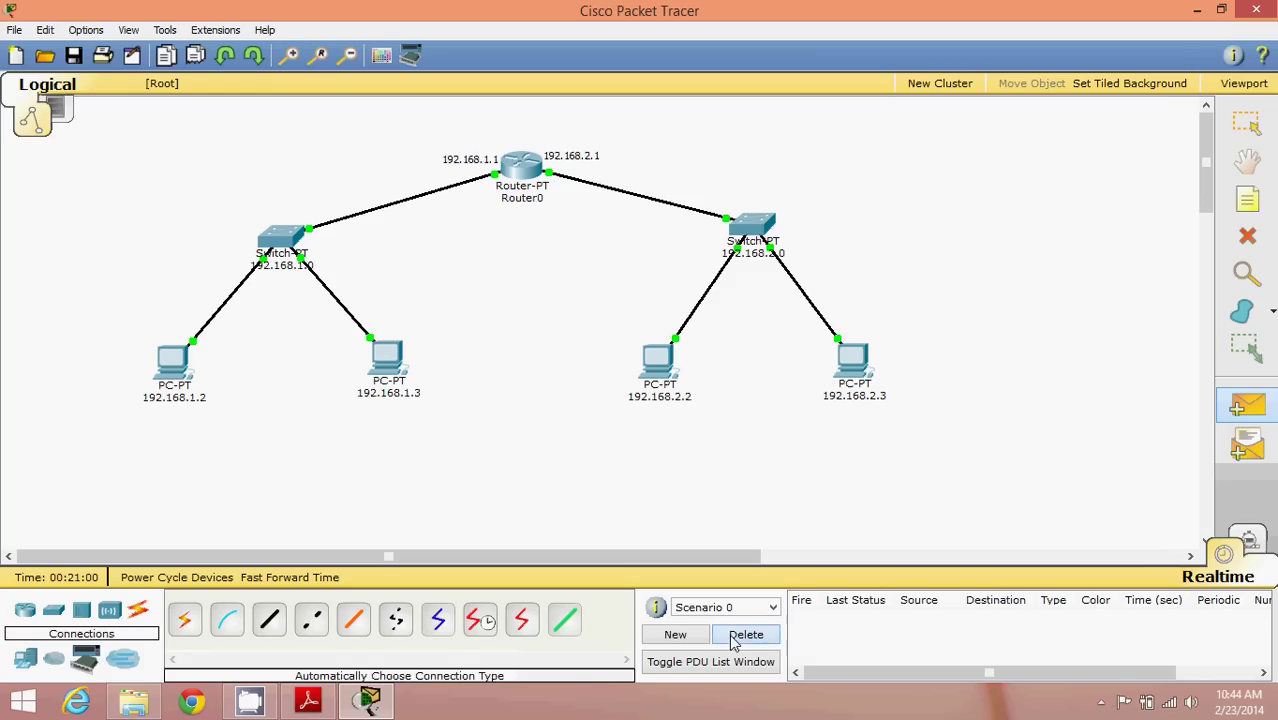
Send another simple PDU from PC 192.168.1.2 to PC 192.168.2.2, and delete the test scenario.
click(160, 362)
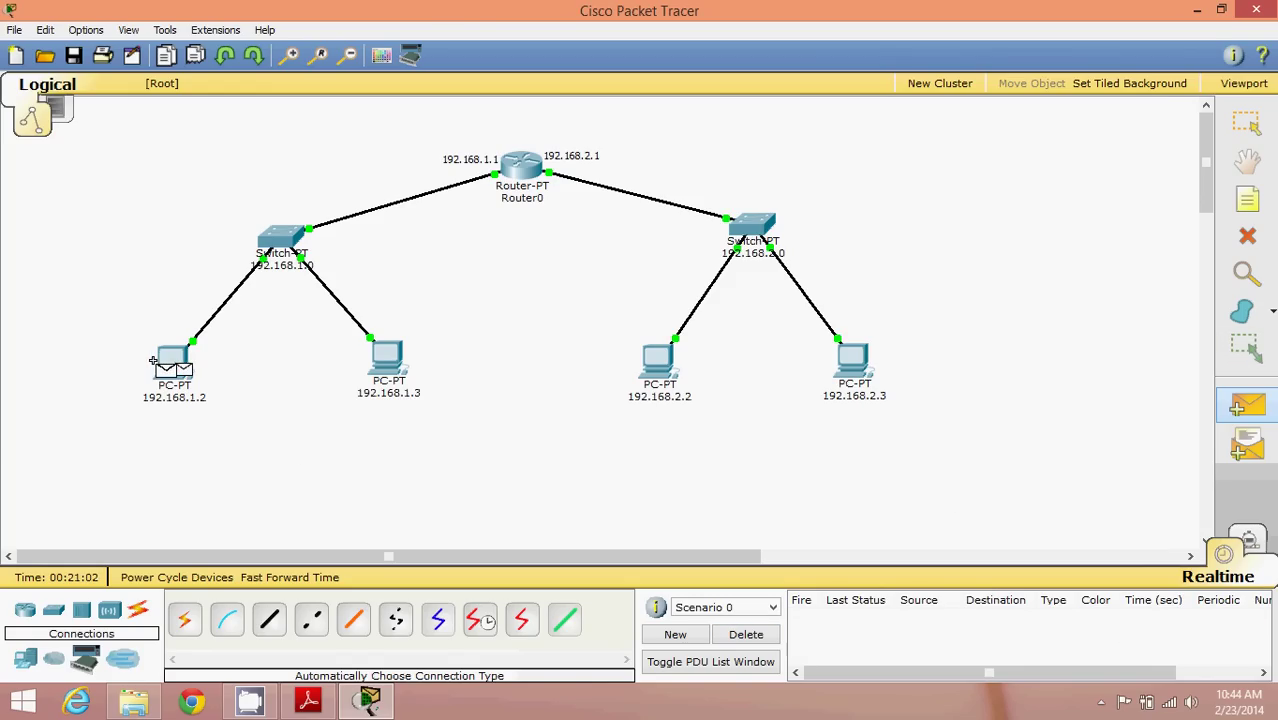
click(652, 366)
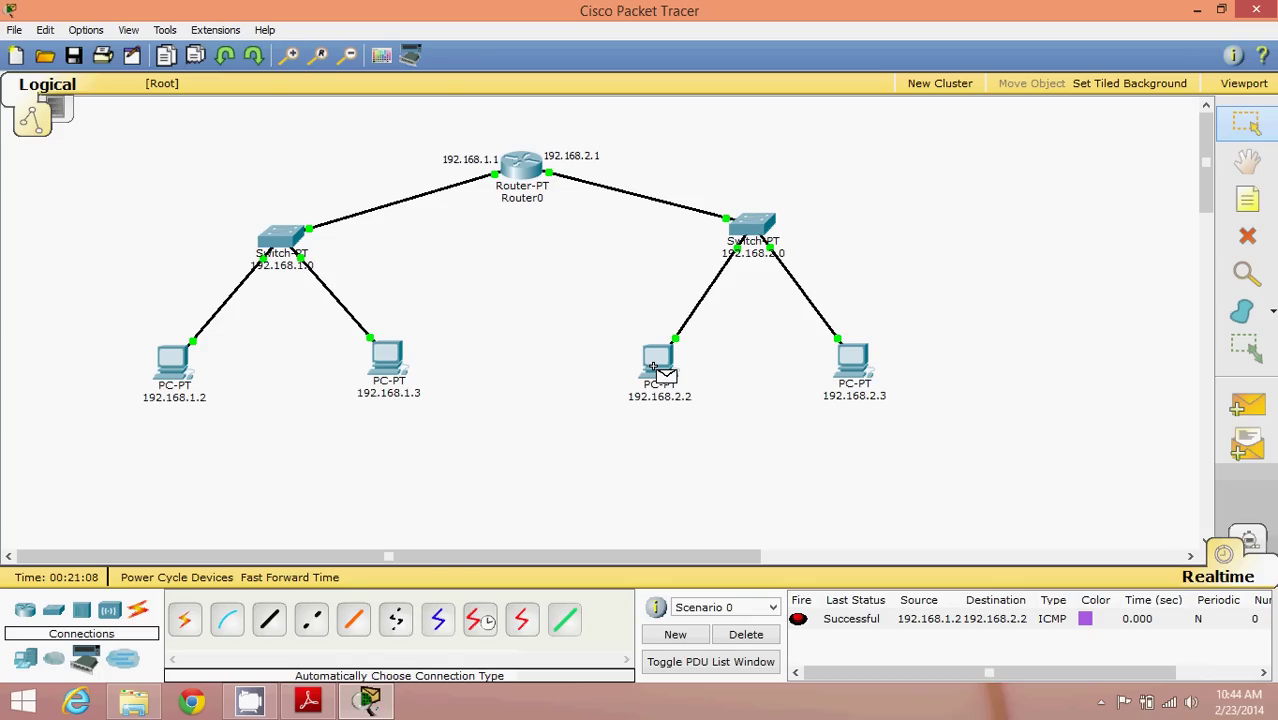
click(750, 636)
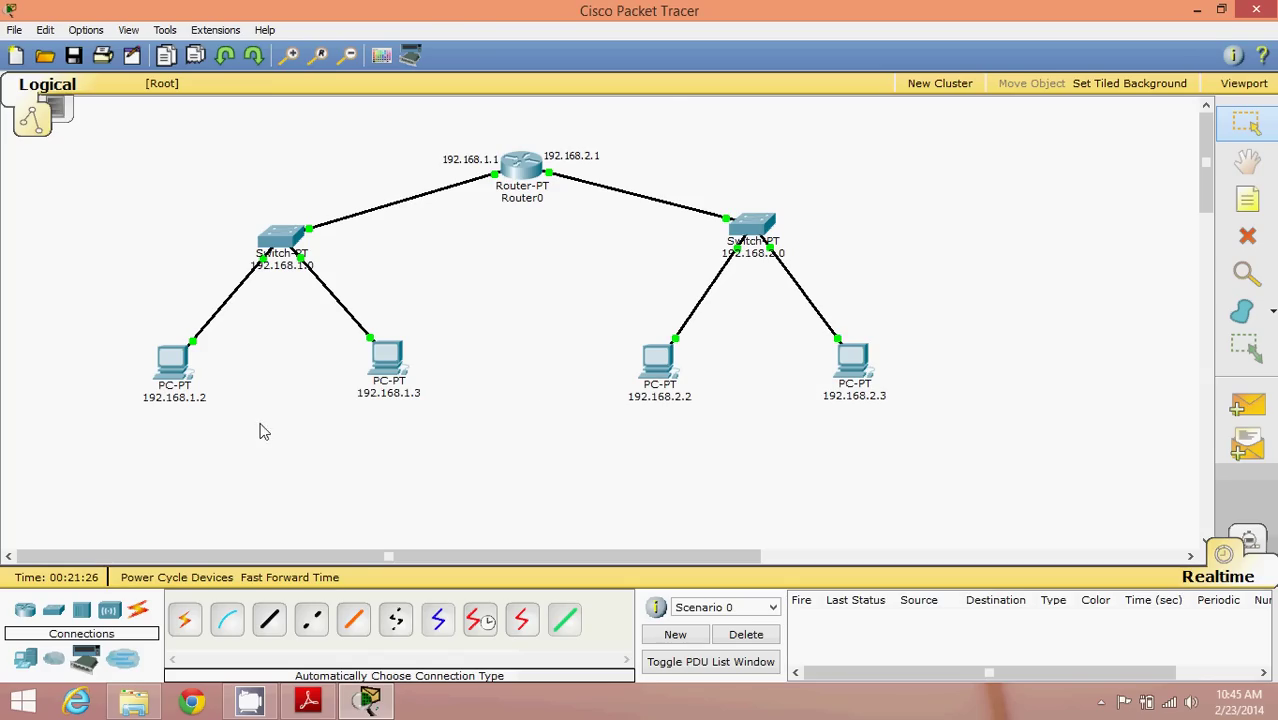
Add a second generic Router-PT to the workspace, to the upper right of the 192.168.2.0 switch.
click(34, 610)
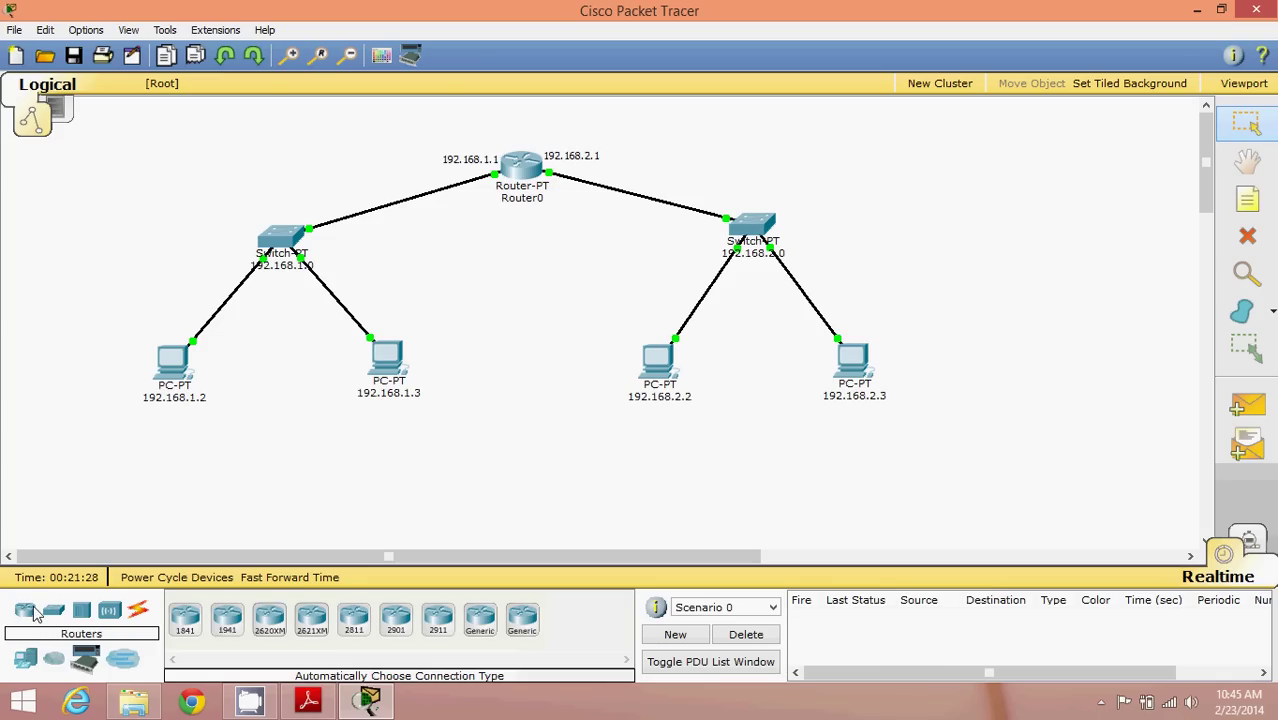
click(478, 622)
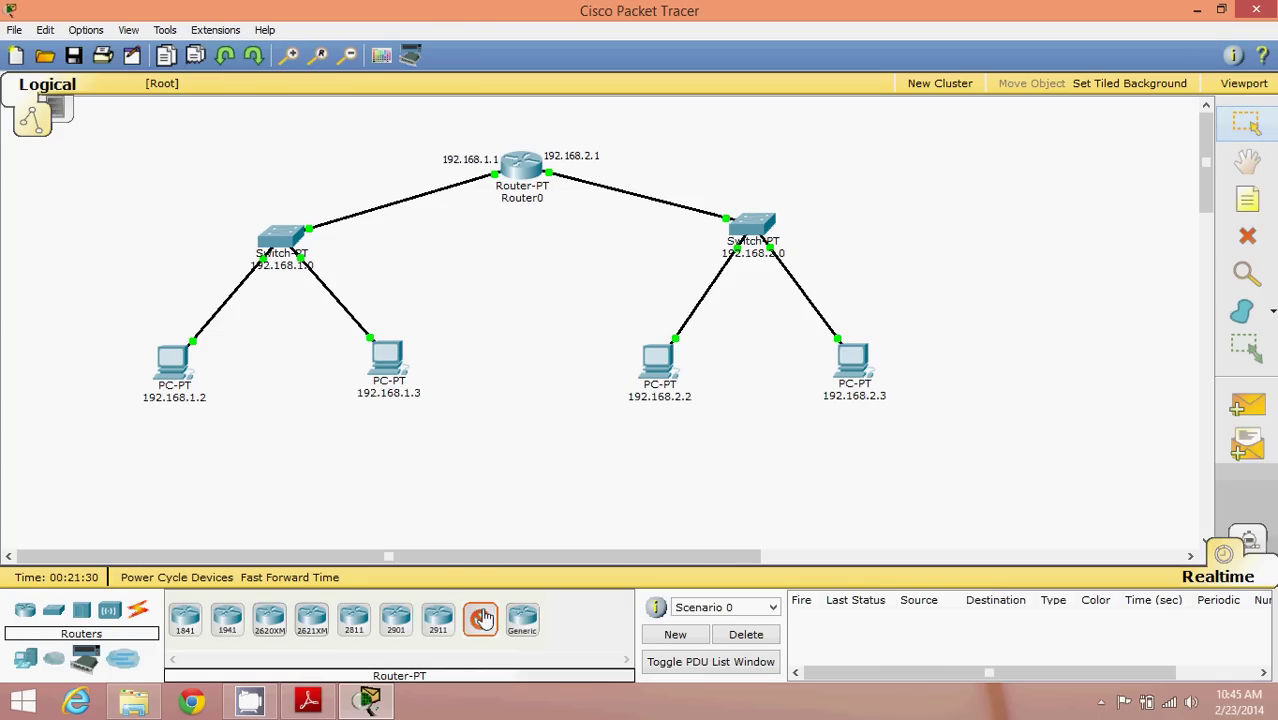
click(1042, 145)
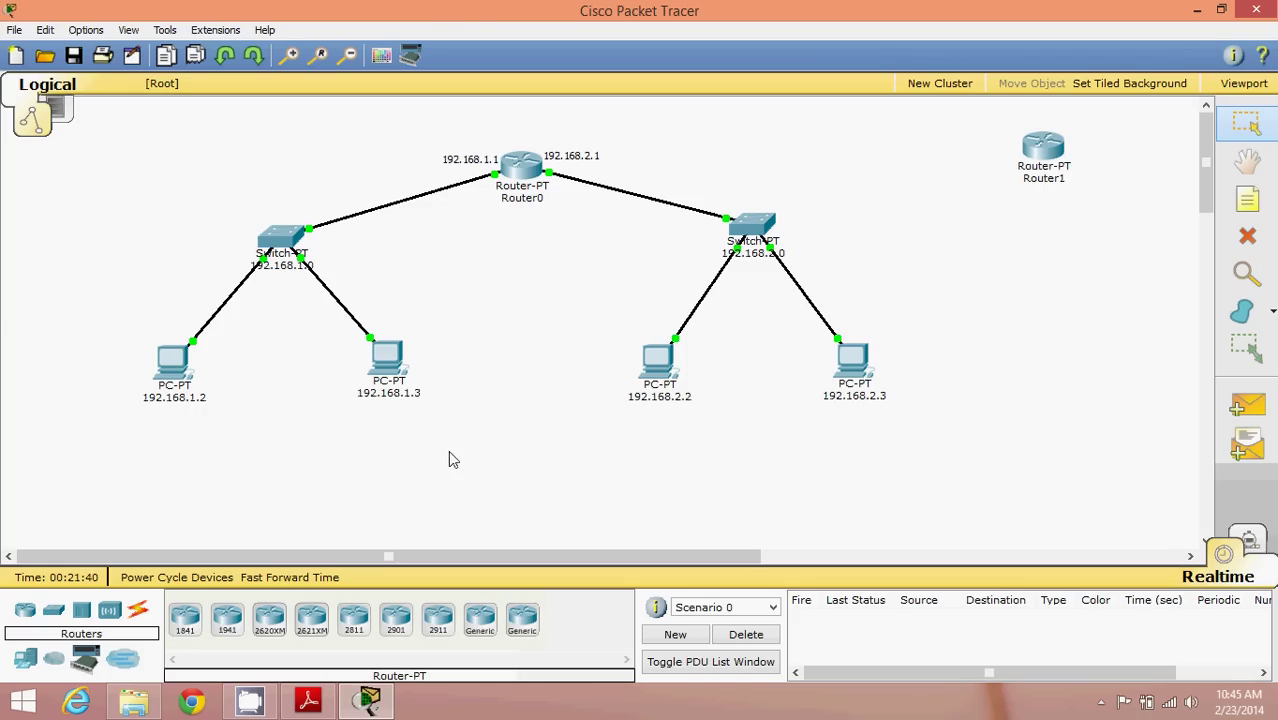
click(248, 703)
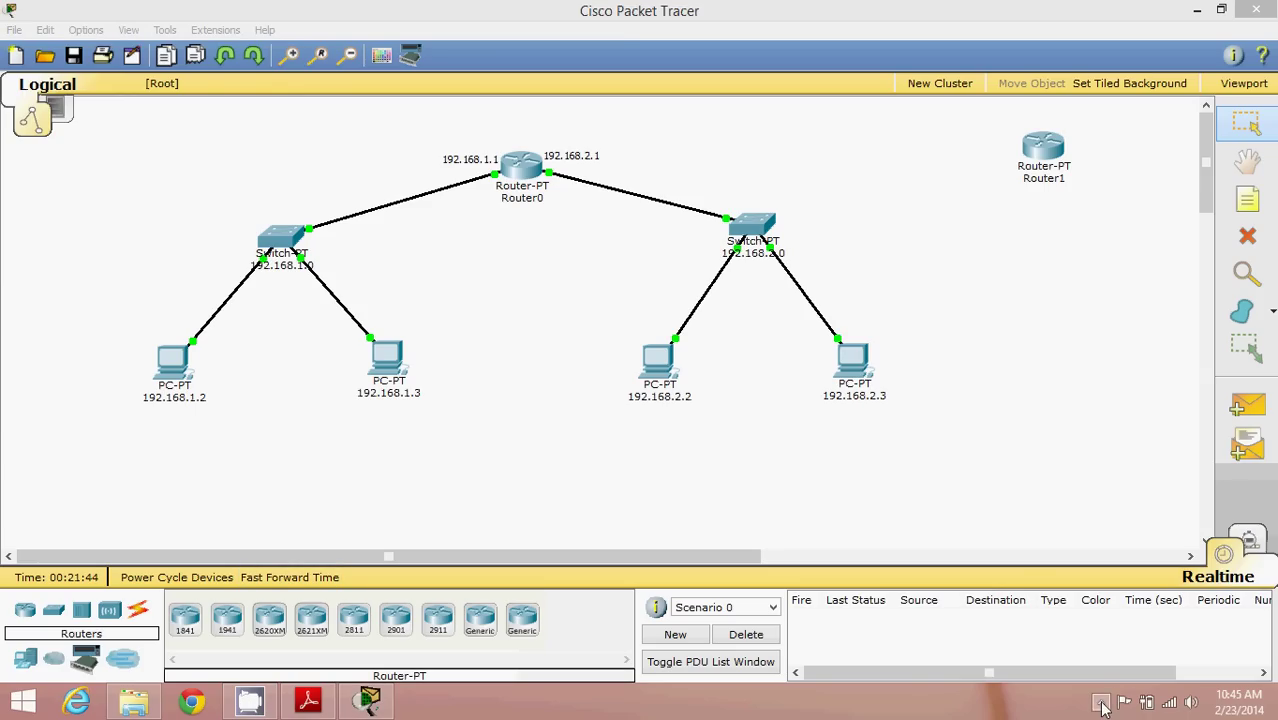
click(1101, 706)
click(1131, 608)
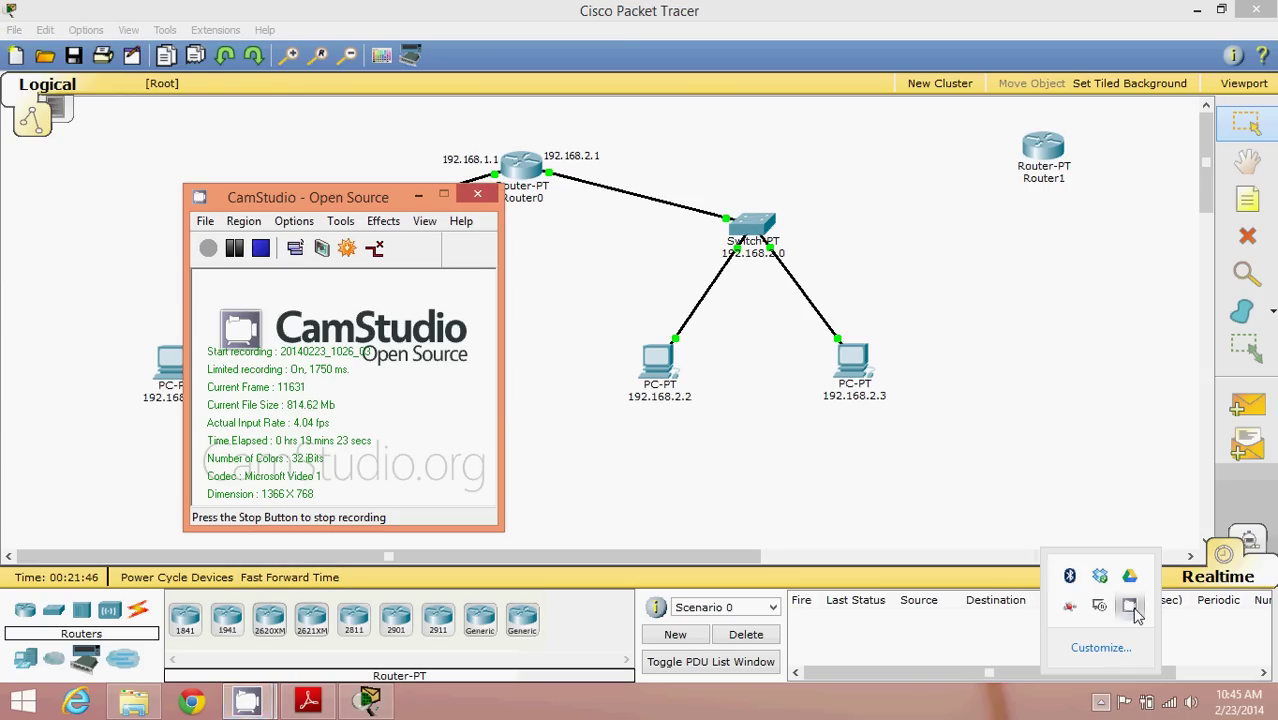